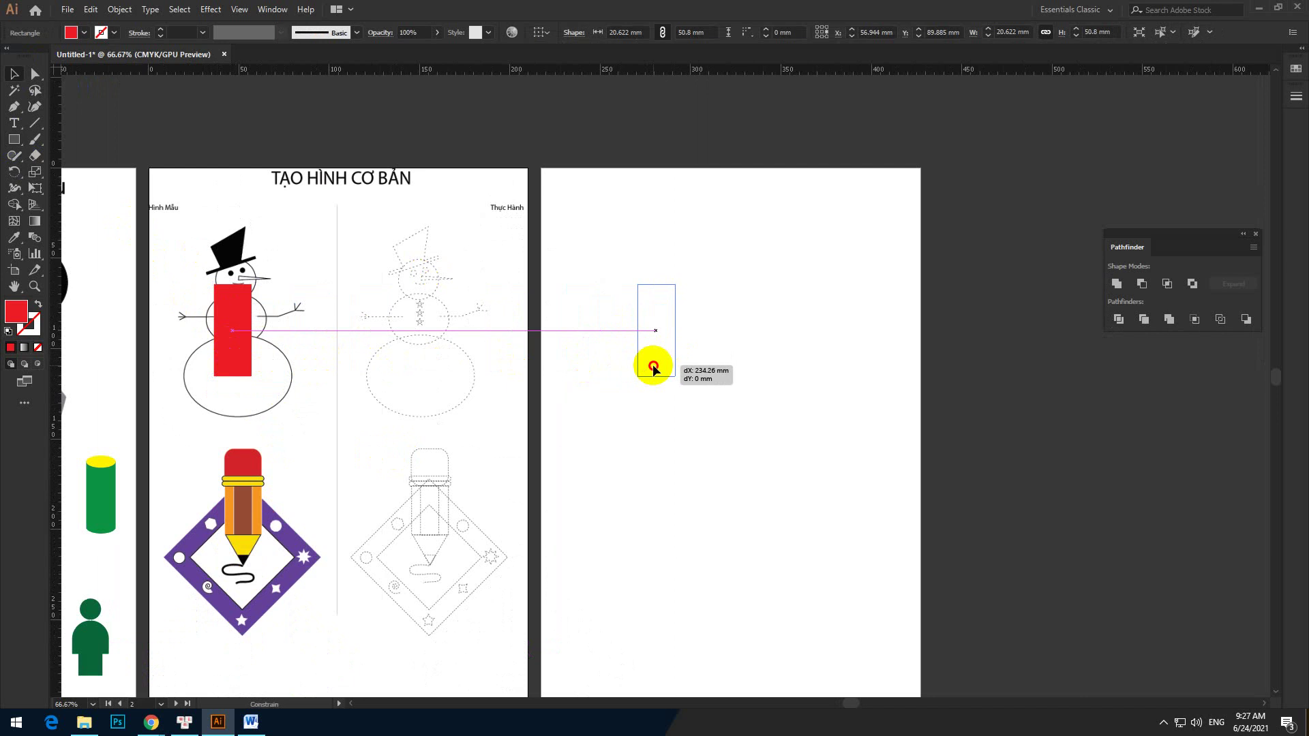
Step: Try to move the red rectangle horizontally by about 234 mm onto the blank artboard, and undo the move
{"action": "left_click_drag", "start_coordinate": [652, 367], "coordinate": [653, 367]}
{"action": "left_click", "coordinate": [657, 395]}
{"action": "left_click", "coordinate": [649, 339]}
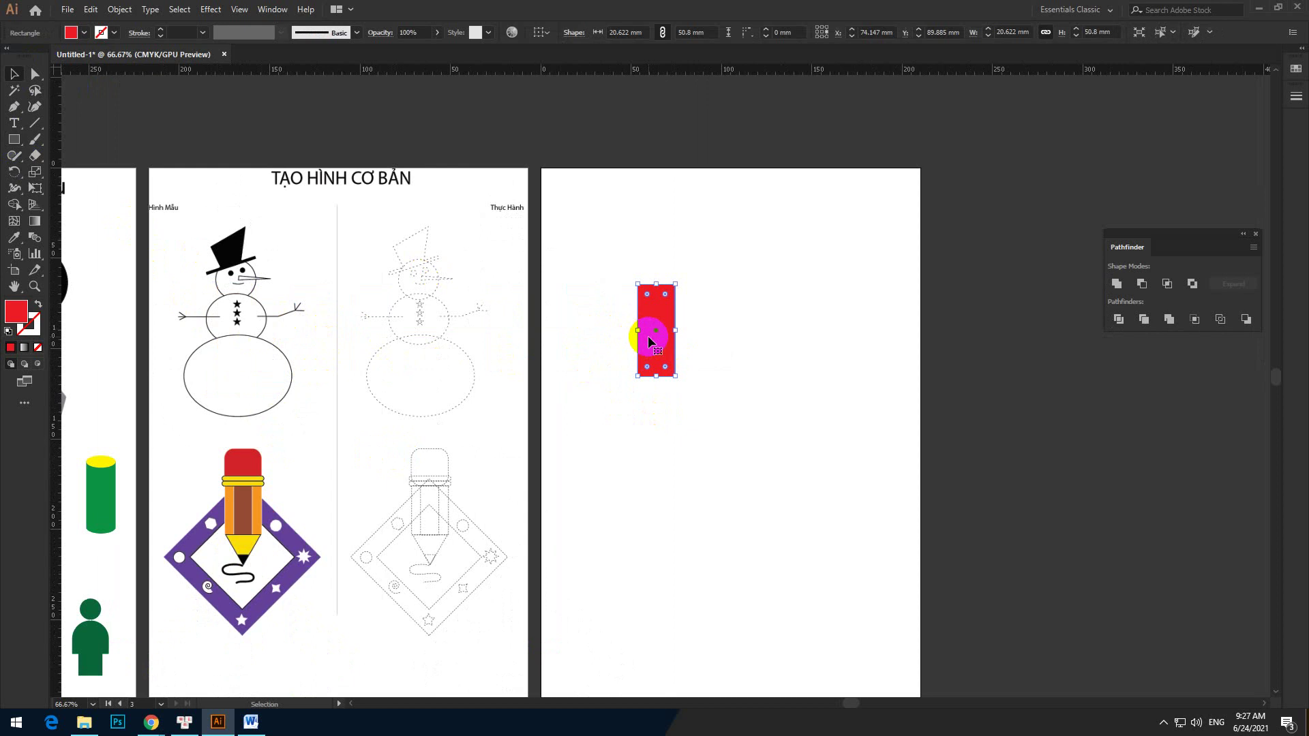
{"action": "key", "text": "ctrl+z"}
{"action": "left_click", "coordinate": [699, 332]}
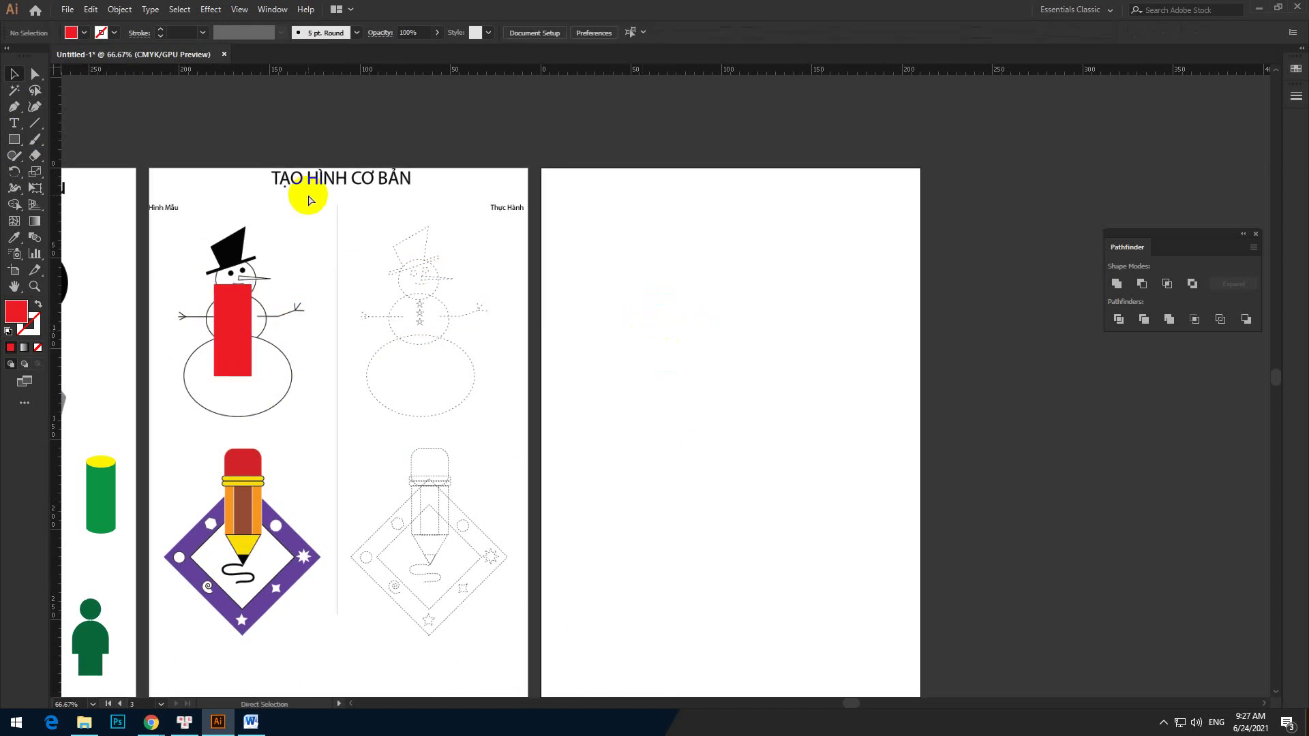
Step: Set the keyboard increment to 235 mm in the general preferences
{"action": "key", "text": "ctrl+k"}
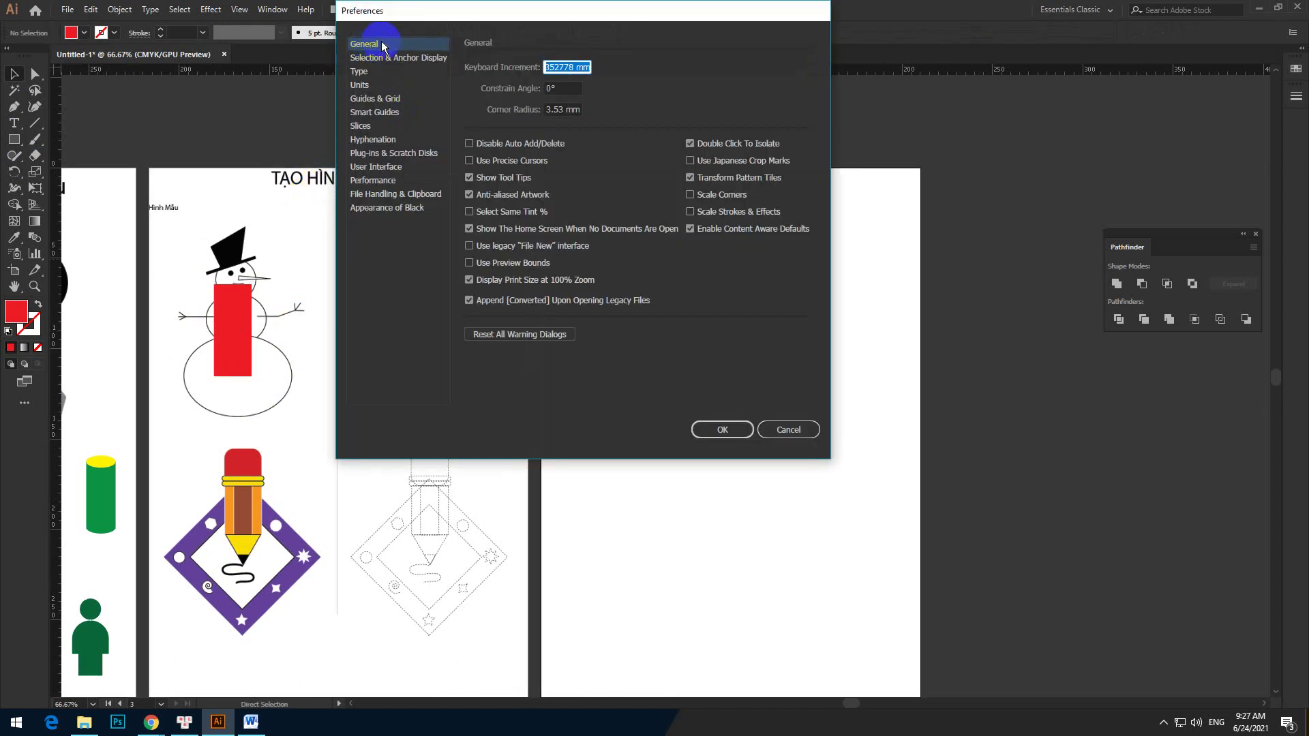
{"action": "left_click", "coordinate": [554, 68]}
{"action": "left_click_drag", "start_coordinate": [577, 68], "coordinate": [474, 72]}
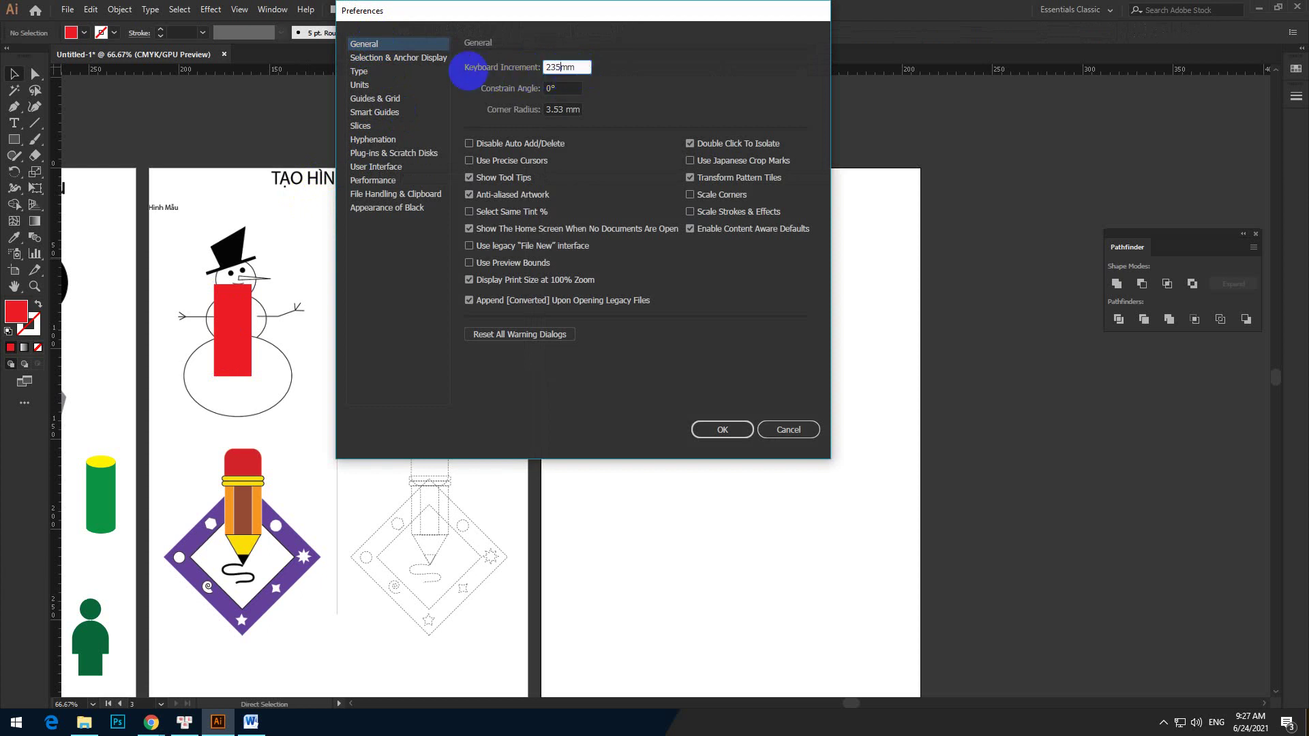
{"action": "double_click", "coordinate": [563, 66]}
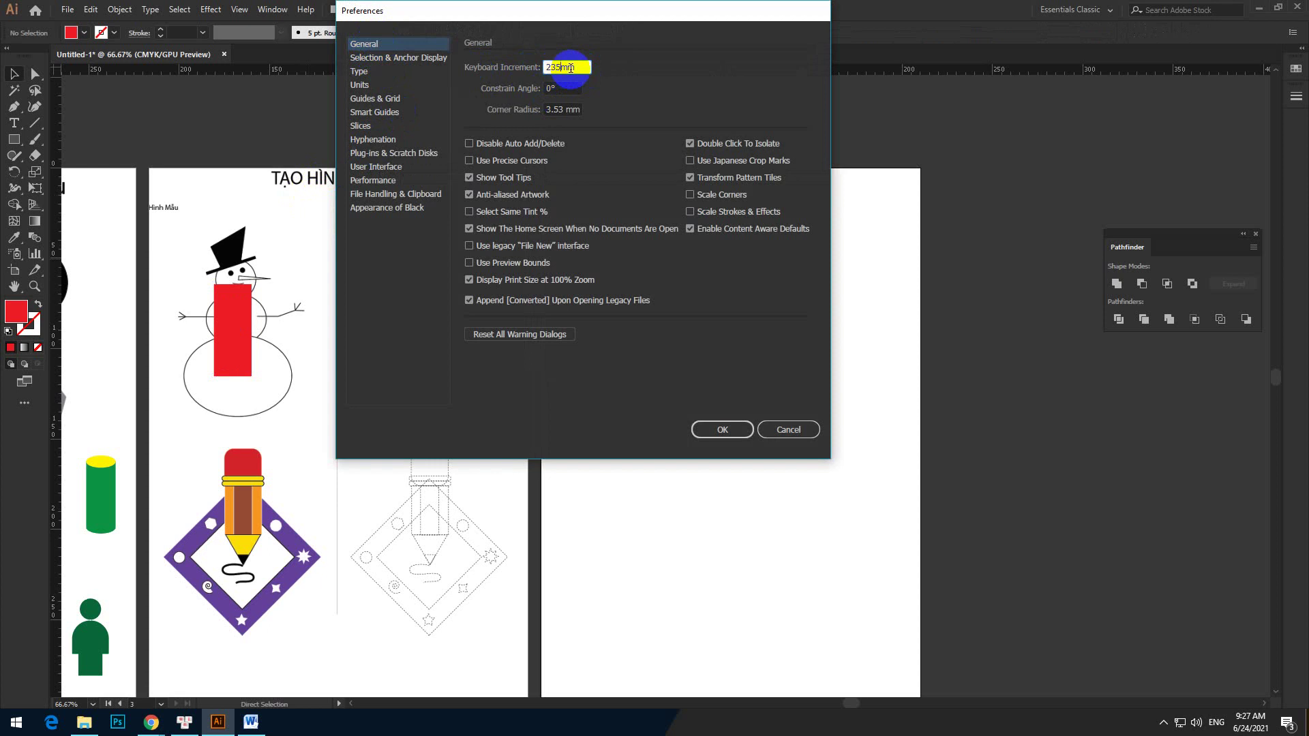
{"action": "left_click", "coordinate": [730, 431]}
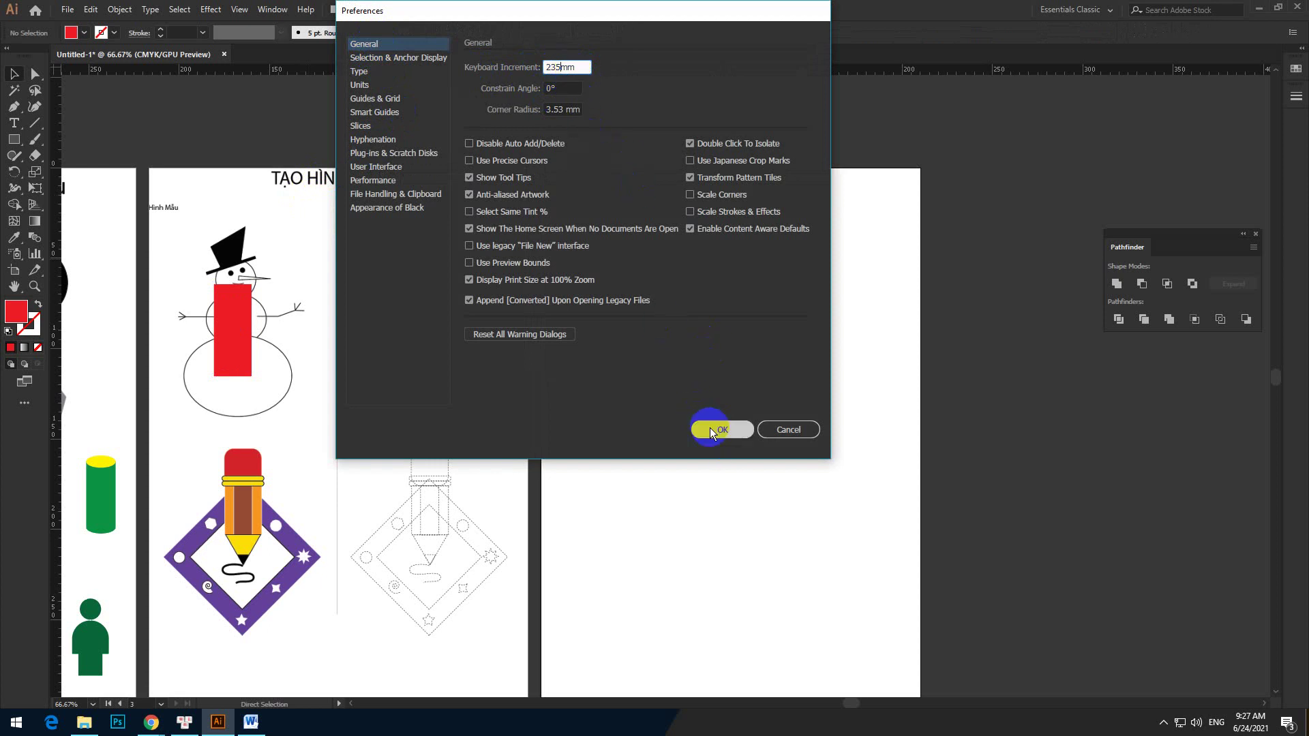
{"action": "left_click", "coordinate": [709, 430]}
Step: Nudge the red rectangle one increment onto the blank artboard, back to the snowman, and onto the blank artboard again
{"action": "key", "text": "v"}
{"action": "left_click", "coordinate": [235, 338]}
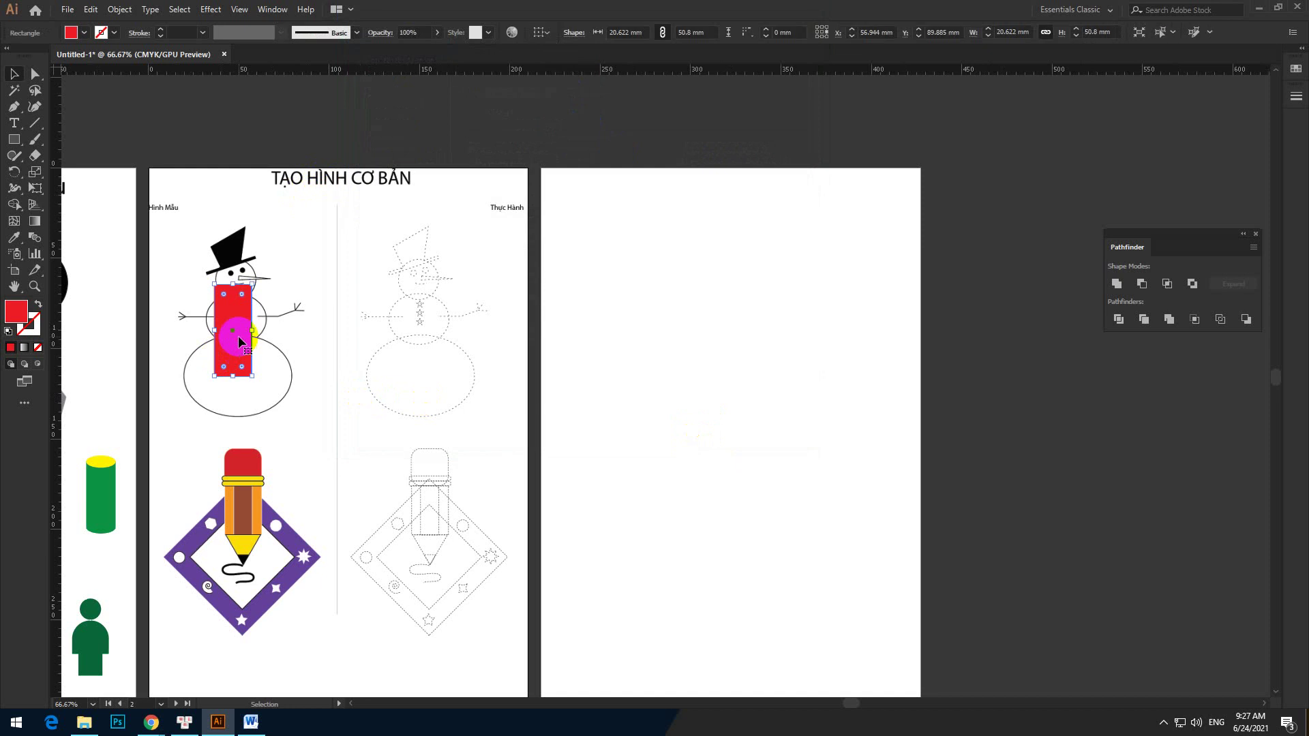
{"action": "key", "text": "Right"}
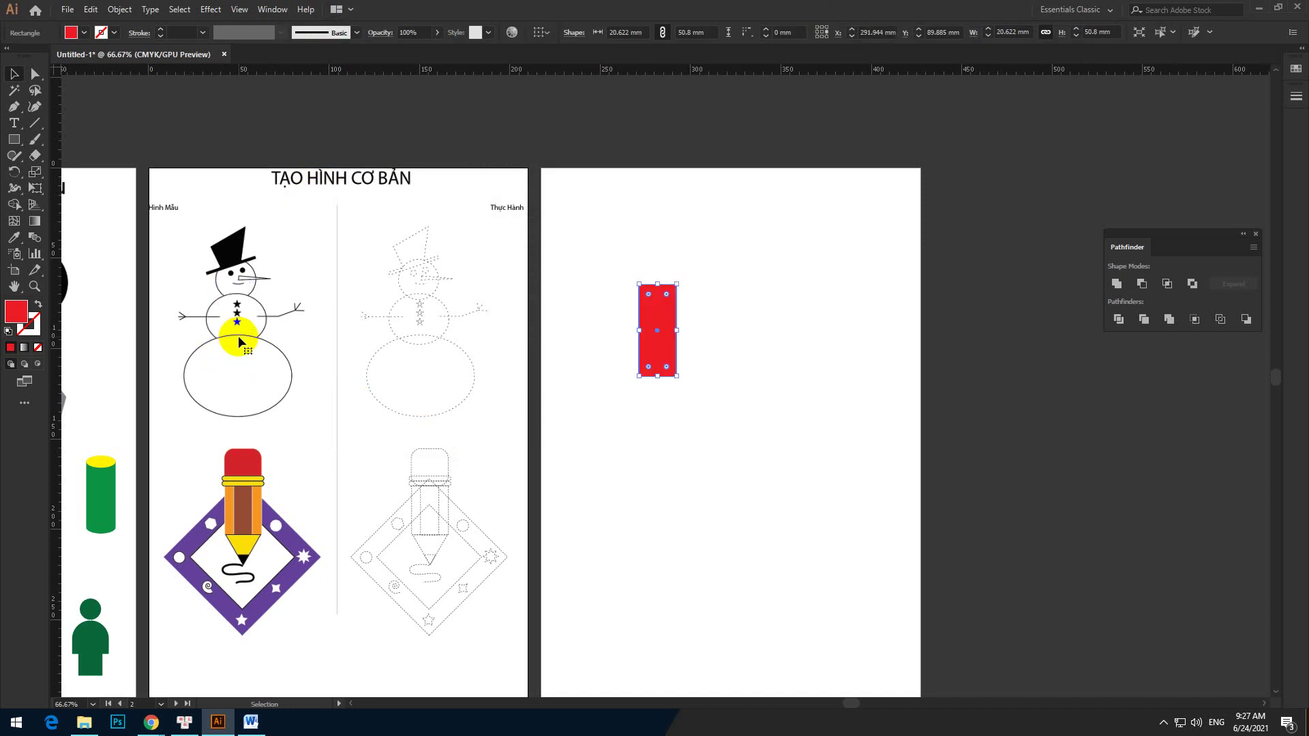
{"action": "key", "text": "Left"}
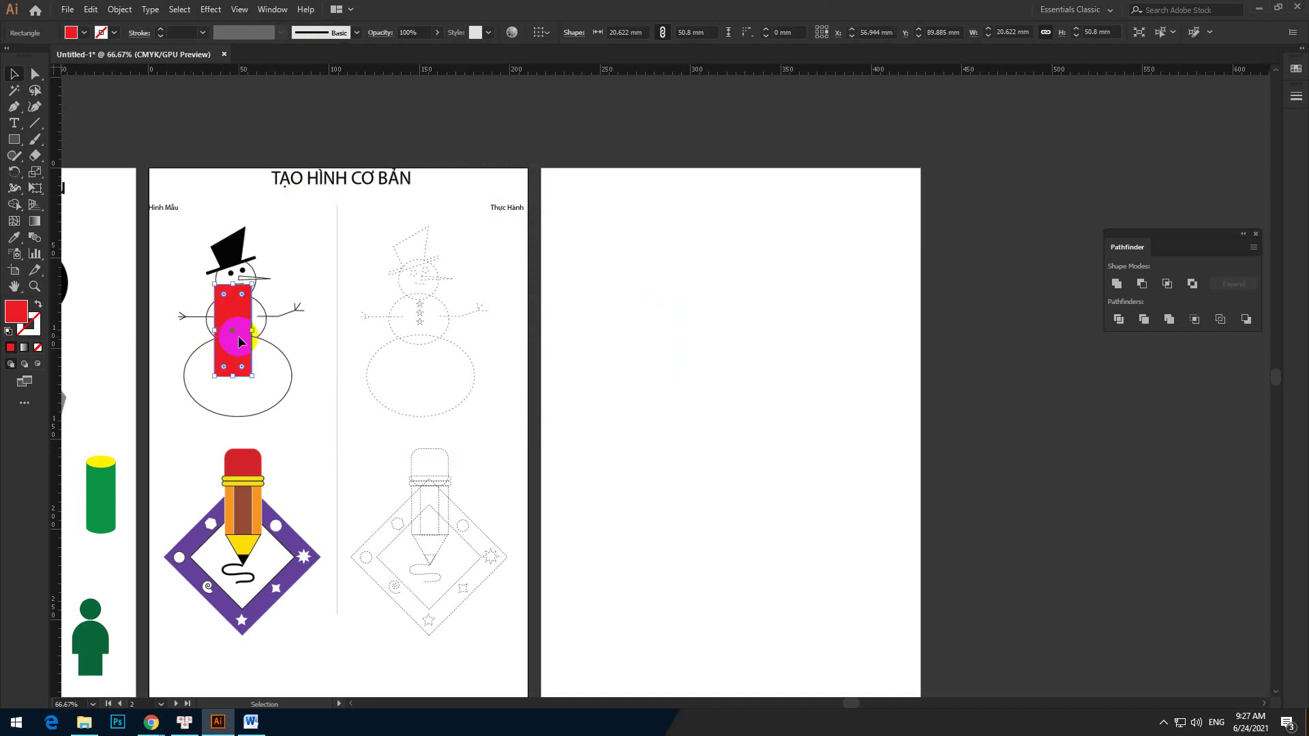
{"action": "key", "text": "Right"}
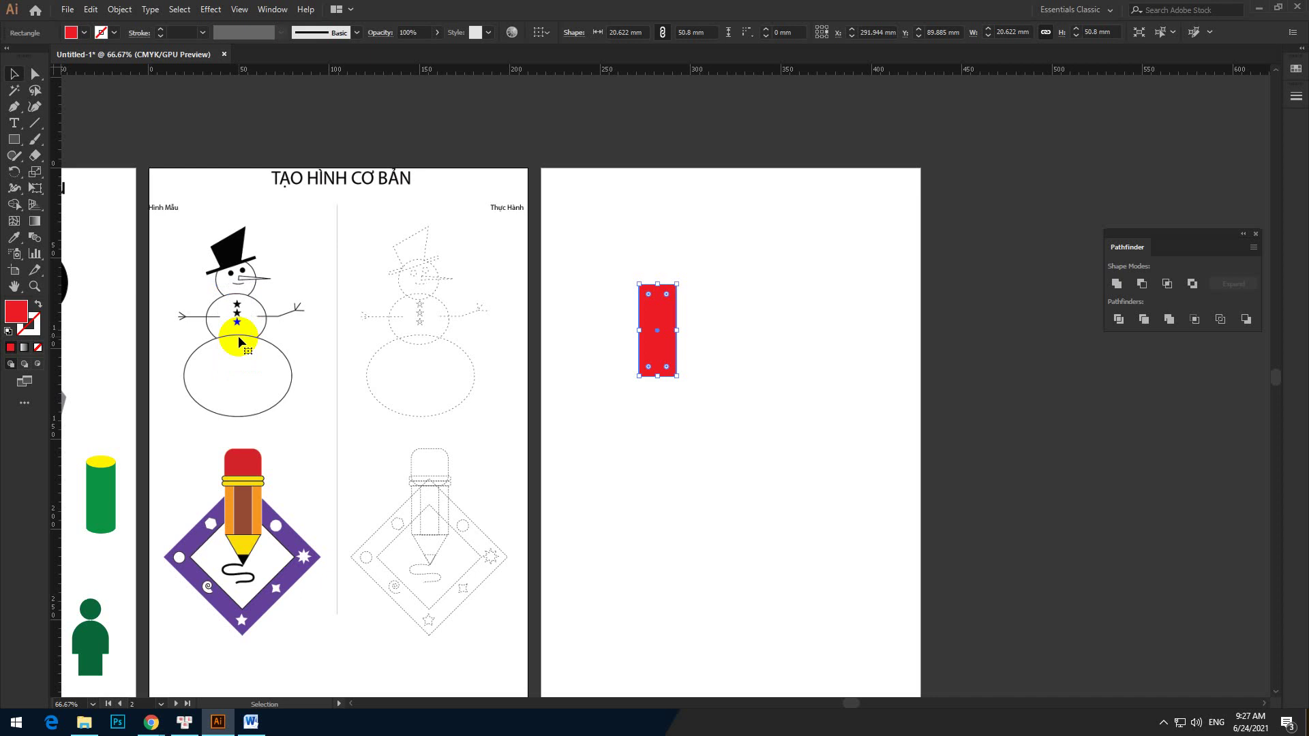
Step: Undo and redo the rectangle's nudge, ending with it undone, and deselect the rectangle
{"action": "key", "text": "ctrl+z"}
{"action": "key", "text": "ctrl+shift+z"}
{"action": "key", "text": "ctrl+z"}
{"action": "key", "text": "ctrl+shift+z"}
{"action": "key", "text": "ctrl+z"}
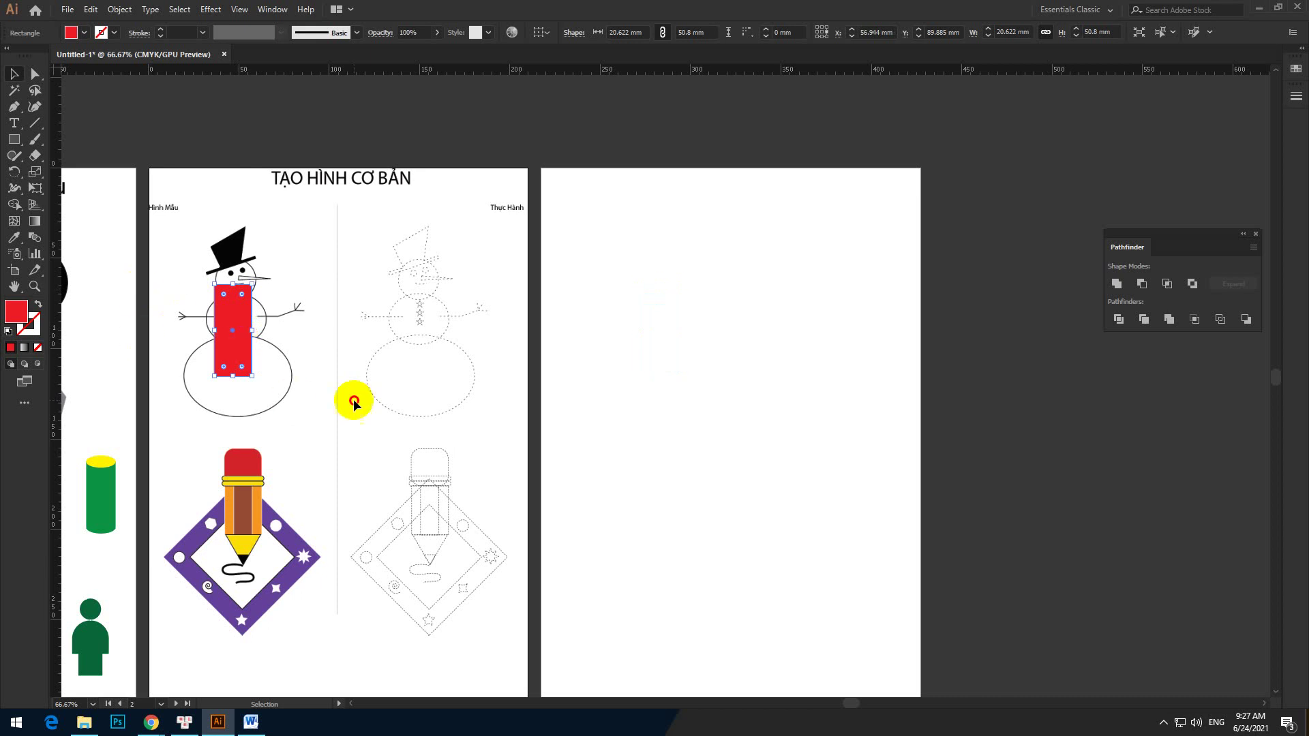
{"action": "left_click", "coordinate": [353, 401]}
Step: Try to move the red rectangle freehand from the snowman onto the blank artboard, and undo it
{"action": "left_click_drag", "start_coordinate": [230, 357], "coordinate": [653, 390]}
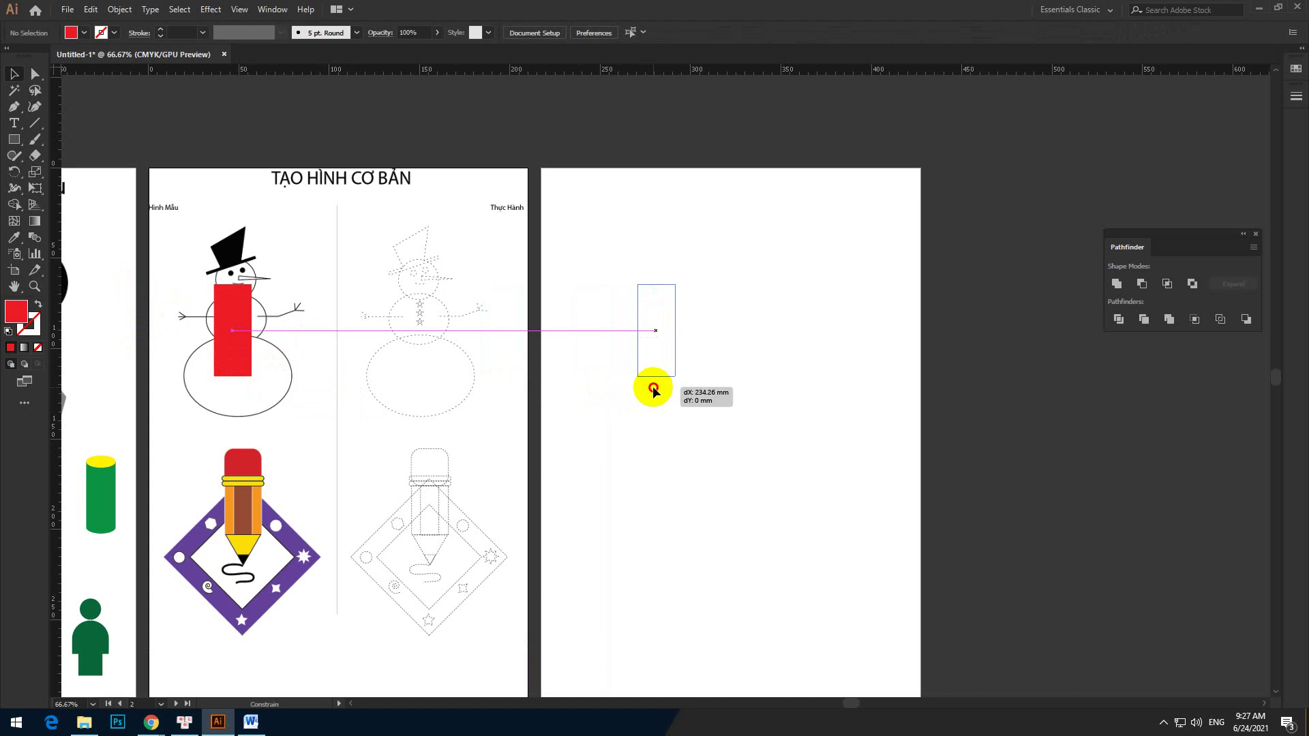
{"action": "left_click_drag", "start_coordinate": [653, 390], "coordinate": [651, 390]}
{"action": "key", "text": "ctrl+z"}
{"action": "left_click", "coordinate": [640, 375]}
Step: Check the keyboard increment in the general preferences
{"action": "key", "text": "ctrl+k"}
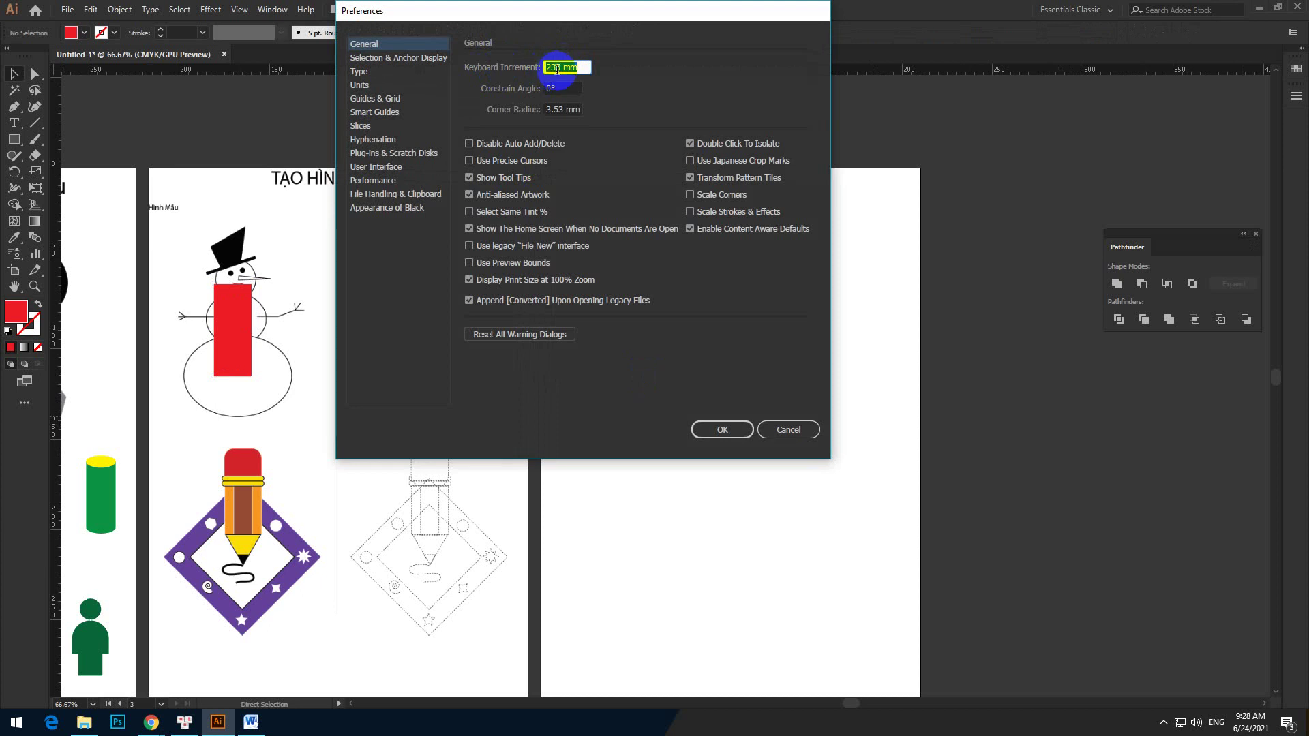
{"action": "left_click", "coordinate": [722, 431]}
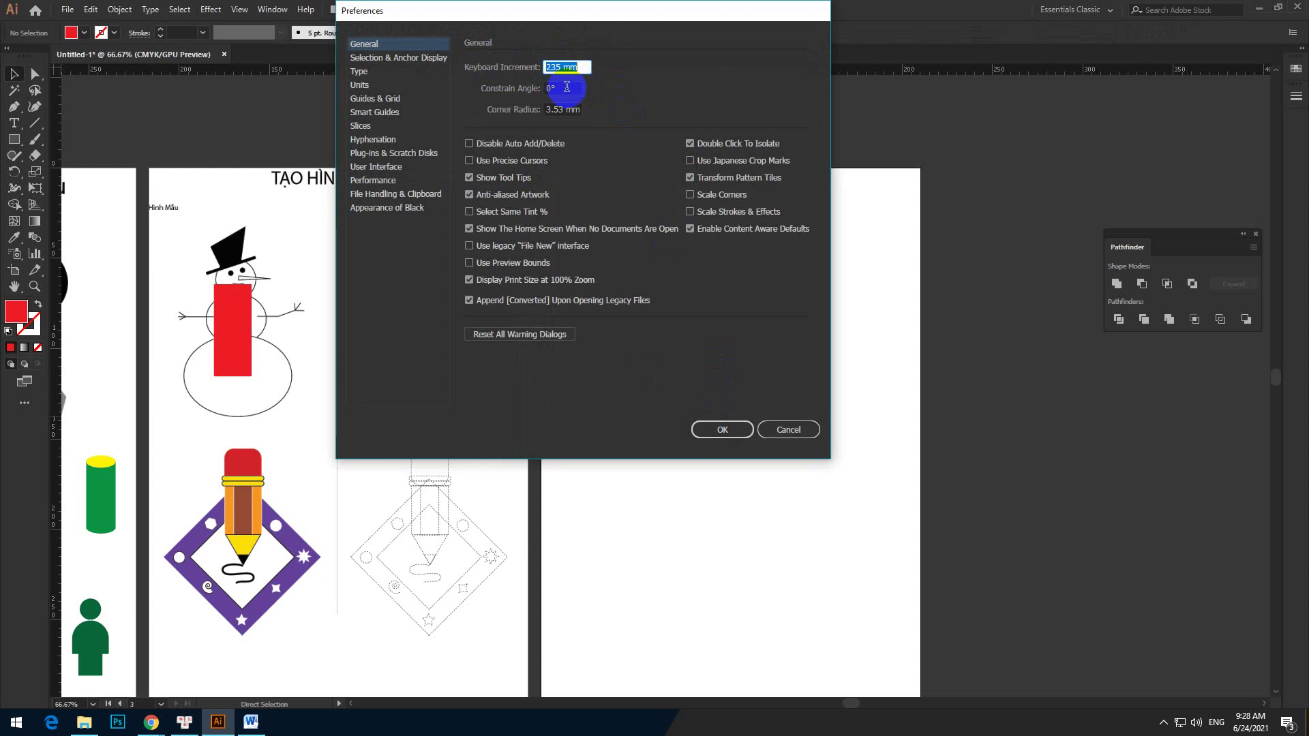
{"action": "left_click", "coordinate": [722, 429]}
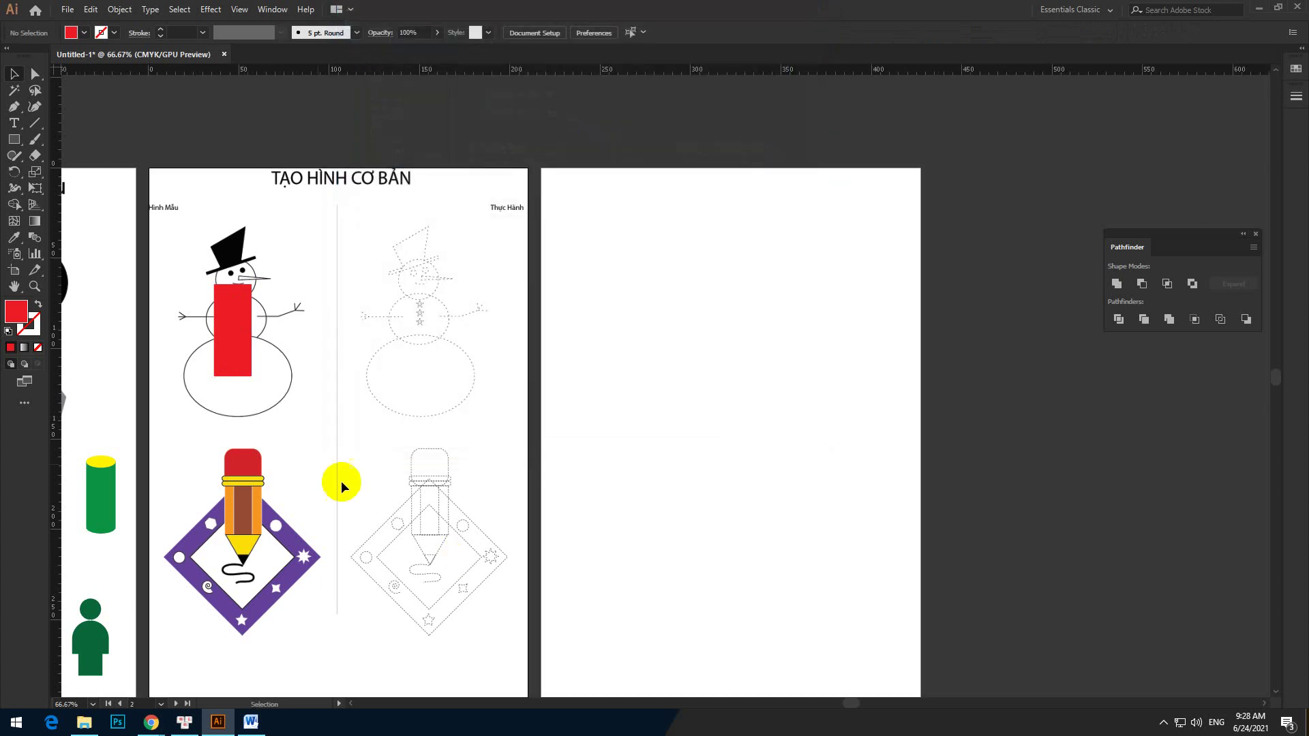
Step: Activate the Pen tool for tracing the snowman, with no fill and a red stroke
{"action": "scroll", "coordinate": [222, 325], "scroll_direction": "up", "scroll_amount": 2}
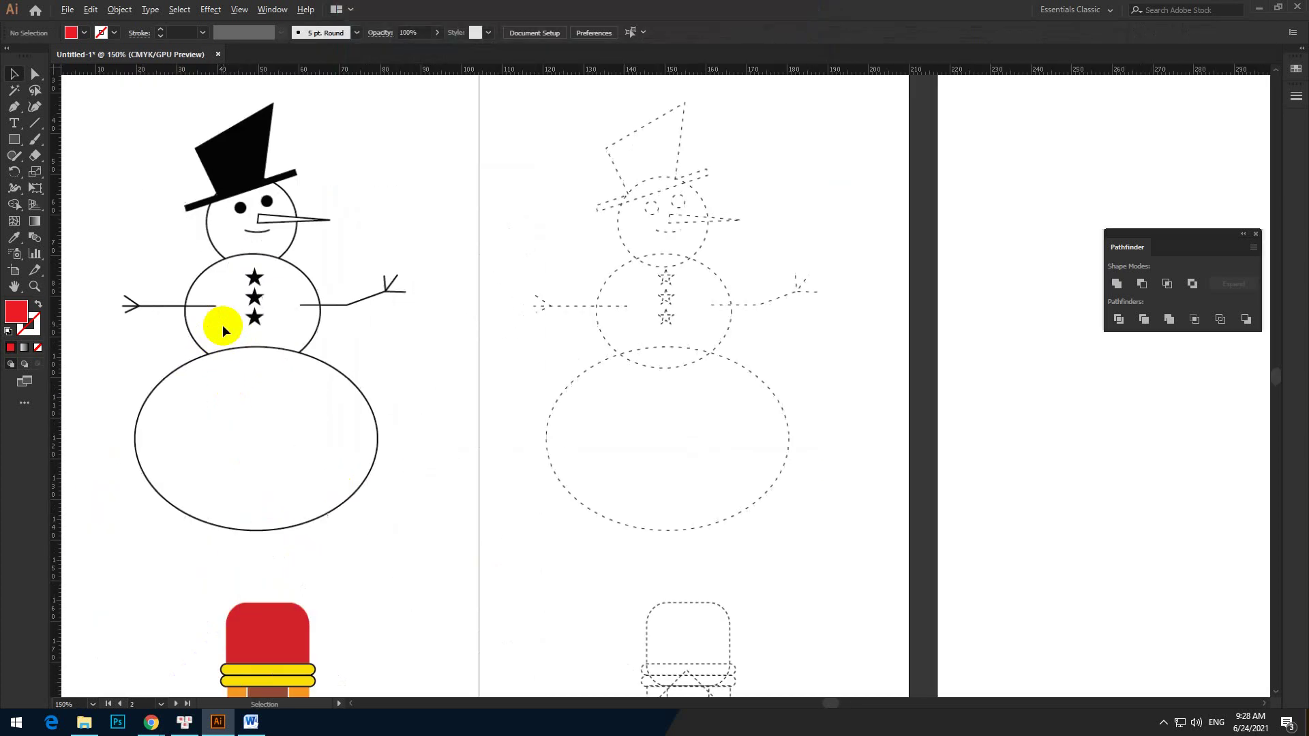
{"action": "scroll", "coordinate": [214, 193], "scroll_direction": "up", "scroll_amount": 2}
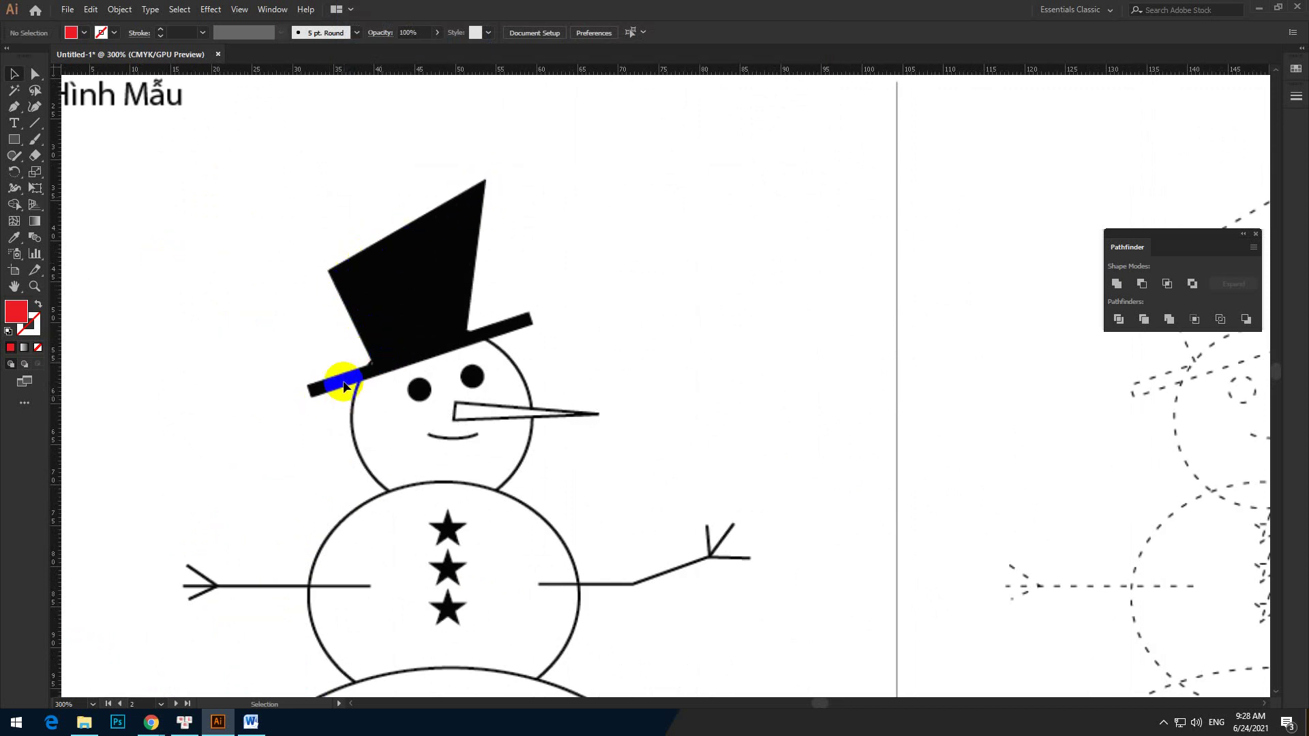
{"action": "left_click", "coordinate": [13, 106]}
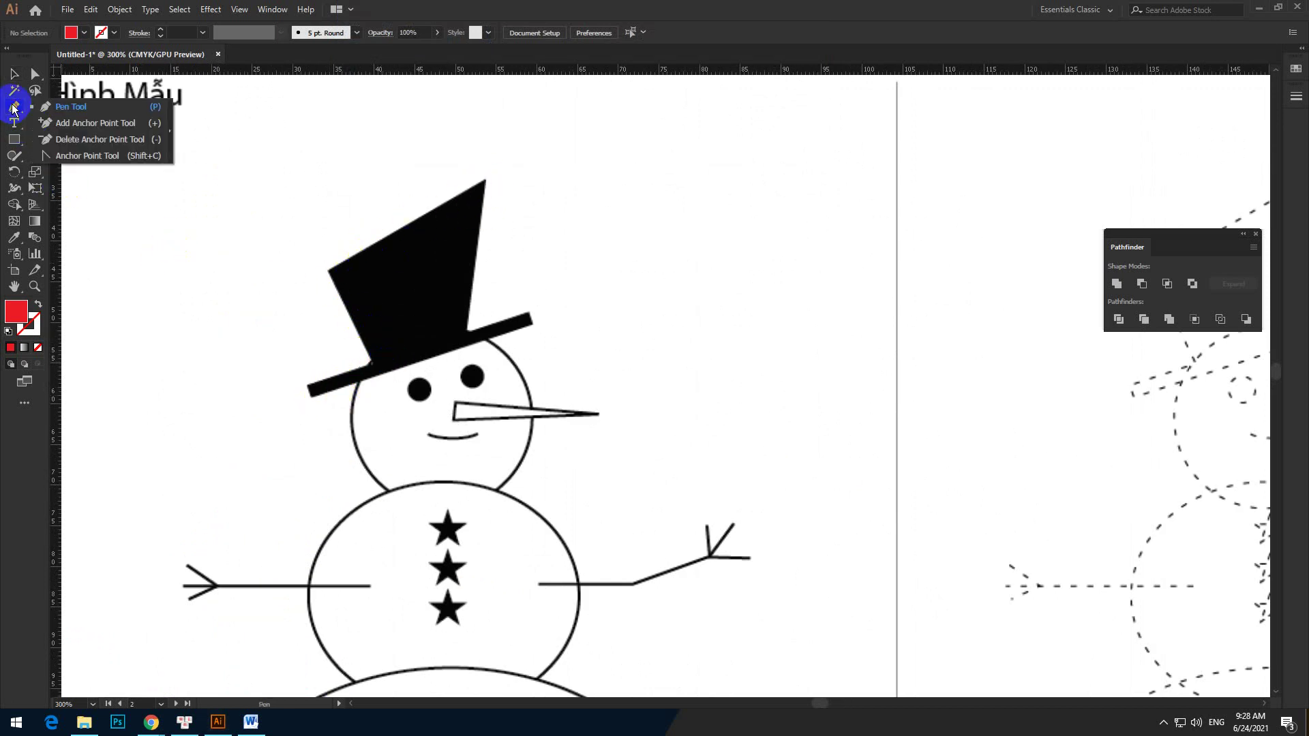
{"action": "left_click", "coordinate": [89, 111]}
{"action": "left_click", "coordinate": [80, 33]}
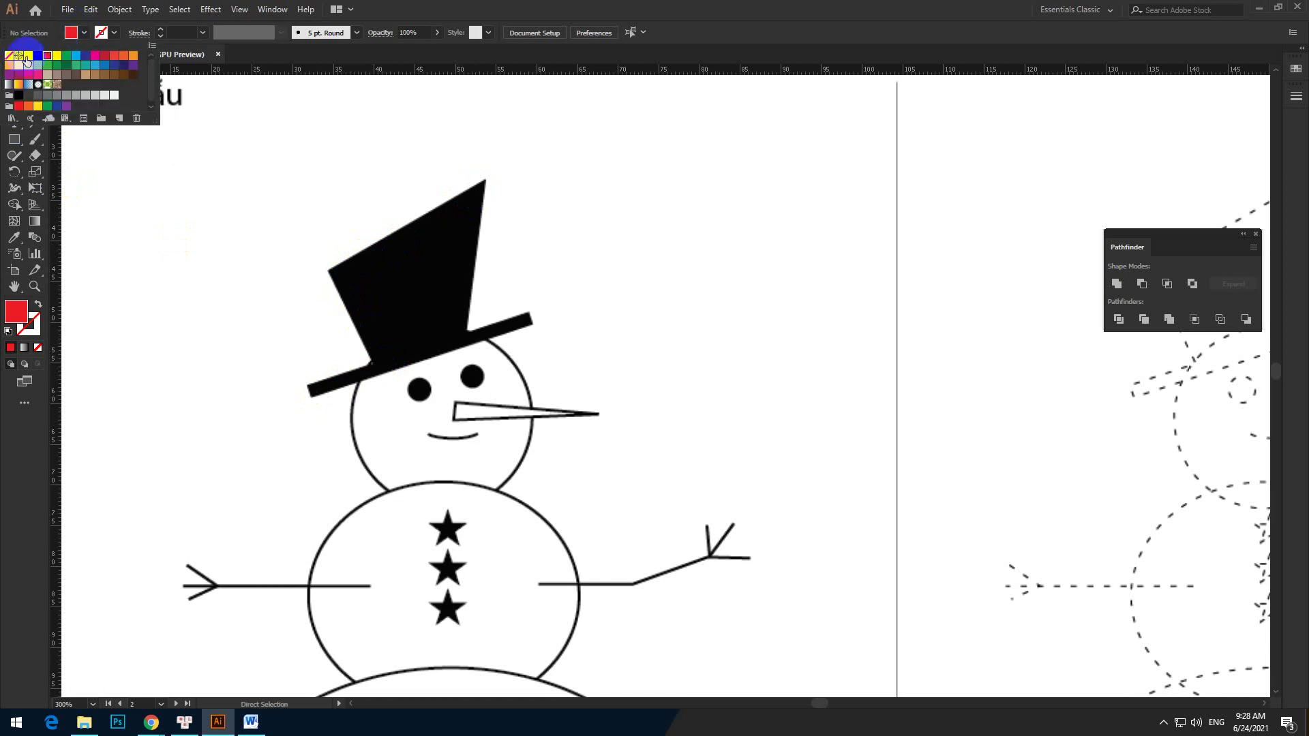
{"action": "left_click", "coordinate": [9, 56]}
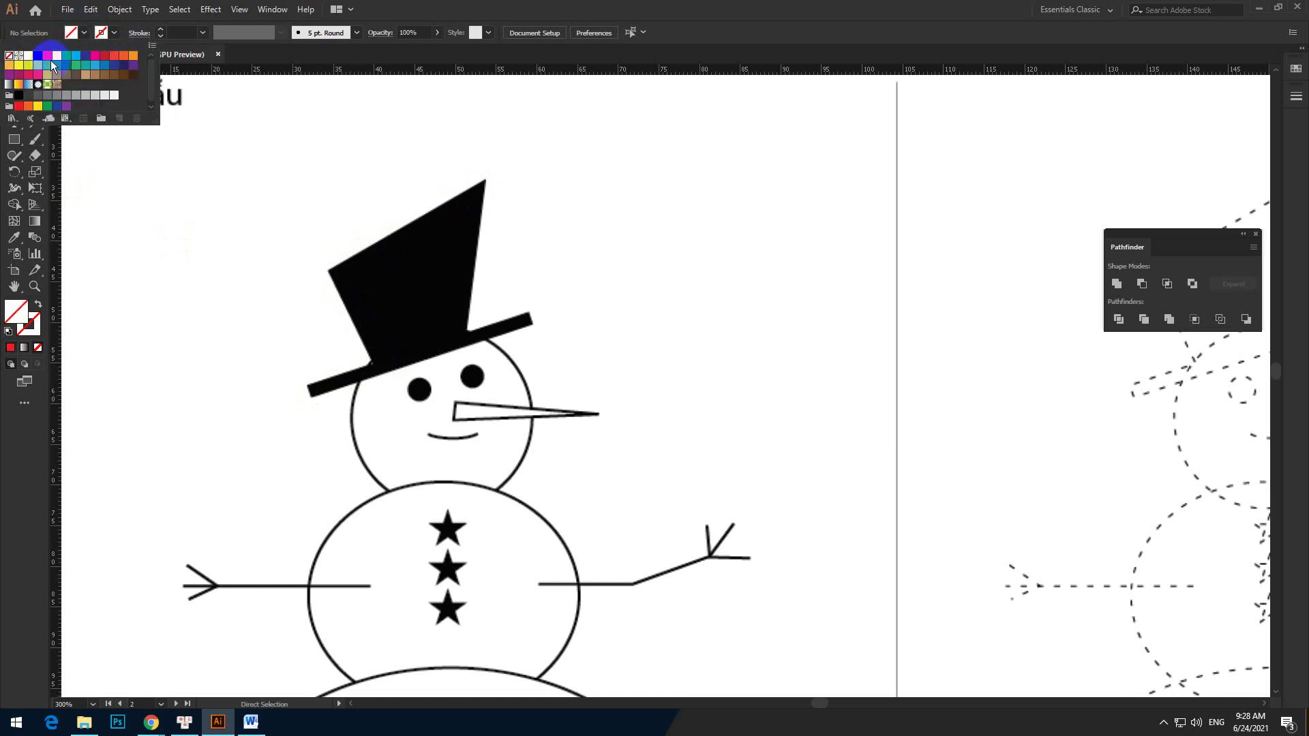
{"action": "left_click", "coordinate": [52, 55]}
{"action": "left_click", "coordinate": [476, 8]}
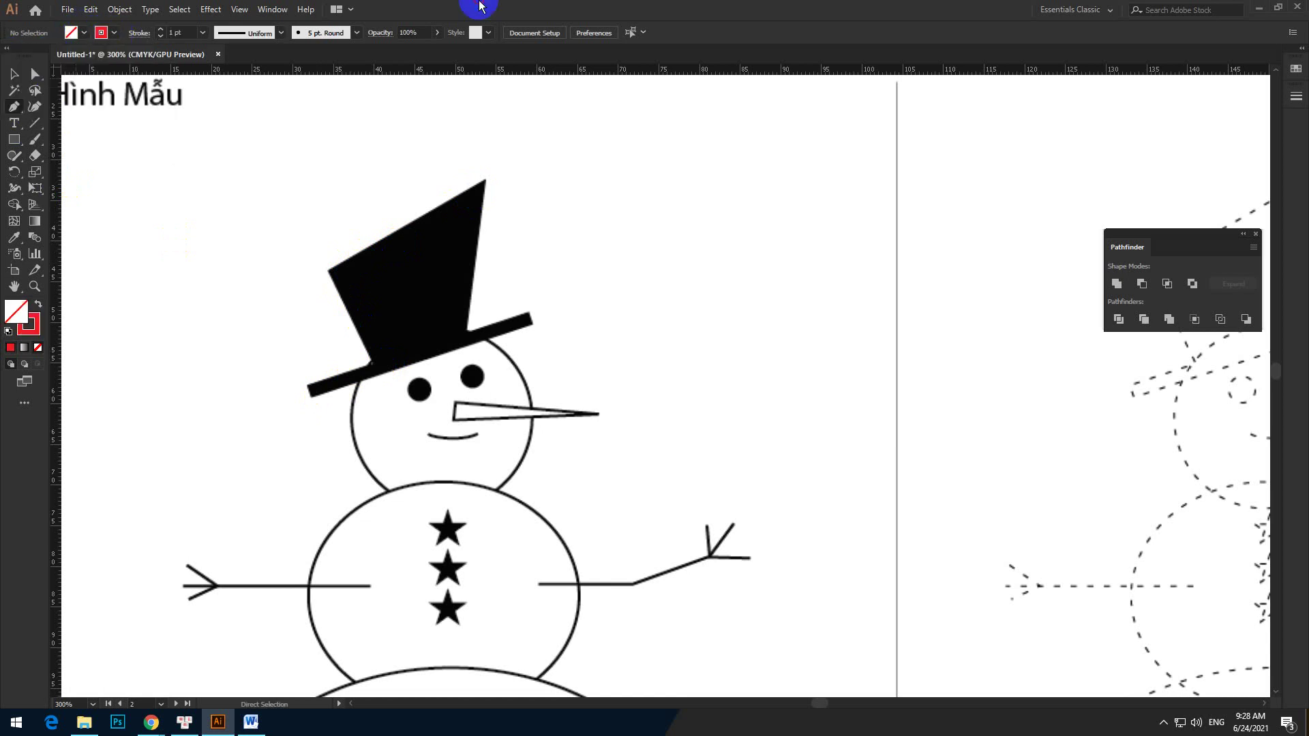
Step: Draw a slanted straight test line beside the snowman's hat, about 4.4 mm wide and 8.8 mm high
{"action": "scroll", "coordinate": [330, 249], "scroll_direction": "up", "scroll_amount": 2}
{"action": "left_click", "coordinate": [344, 193]}
{"action": "left_click", "coordinate": [273, 335]}
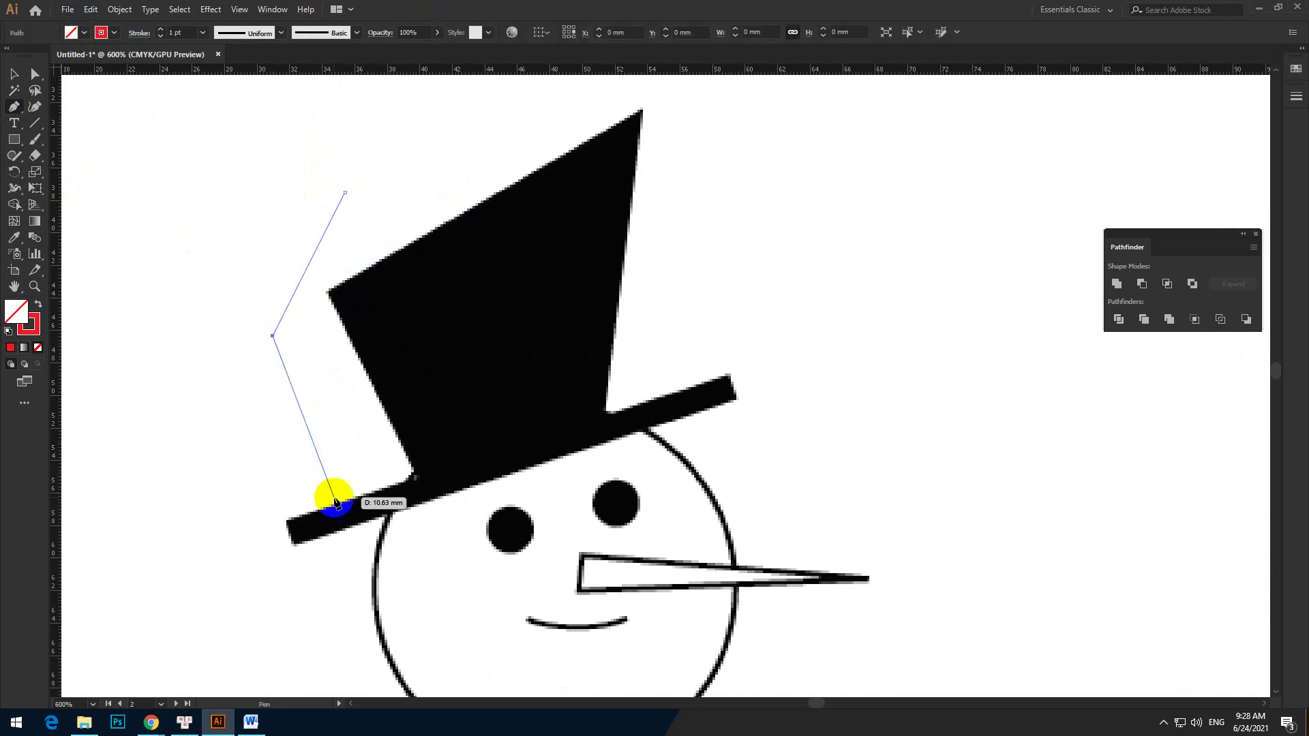
{"action": "left_click", "coordinate": [15, 73]}
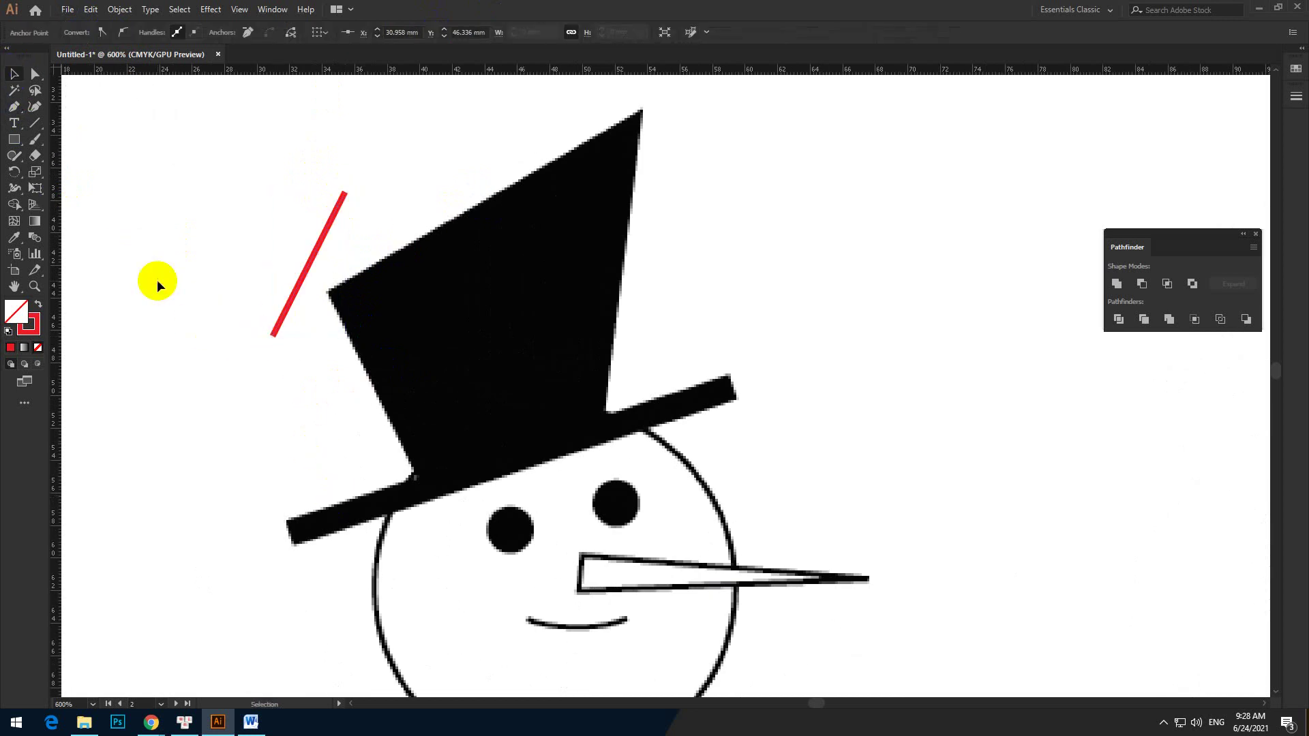
{"action": "left_click", "coordinate": [184, 334]}
Step: Set the test line's stroke weight to 0.5 pt, and delete the line
{"action": "left_click", "coordinate": [279, 324]}
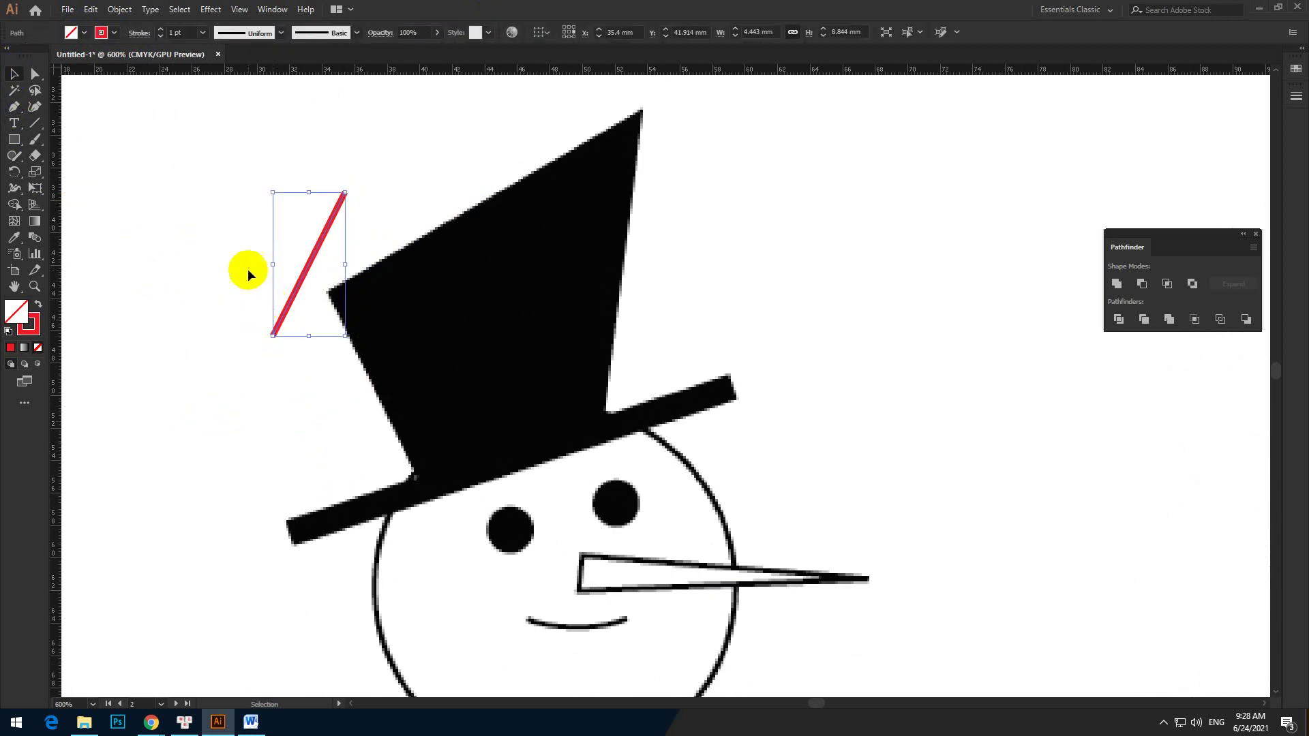
{"action": "left_click", "coordinate": [179, 33]}
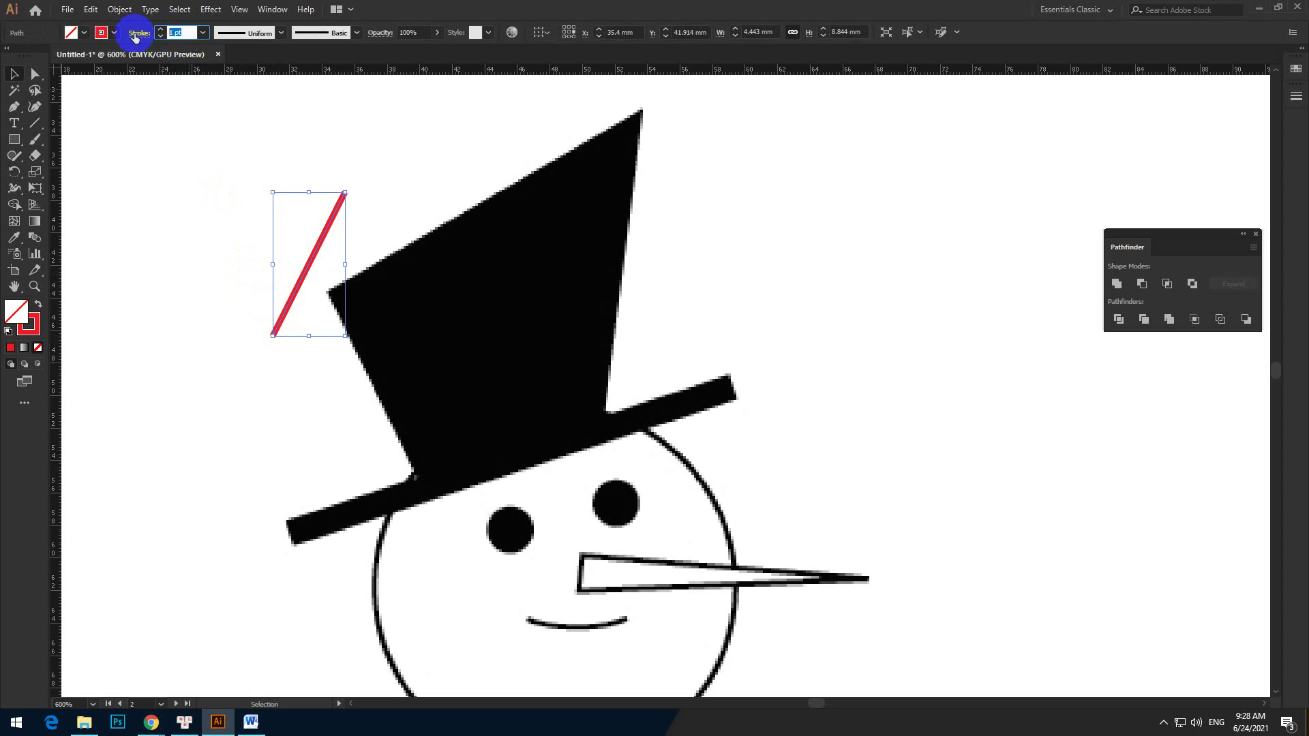
{"action": "type", "text": "0.5"}
{"action": "key", "text": "Return"}
{"action": "left_click", "coordinate": [88, 317]}
{"action": "left_click", "coordinate": [372, 404]}
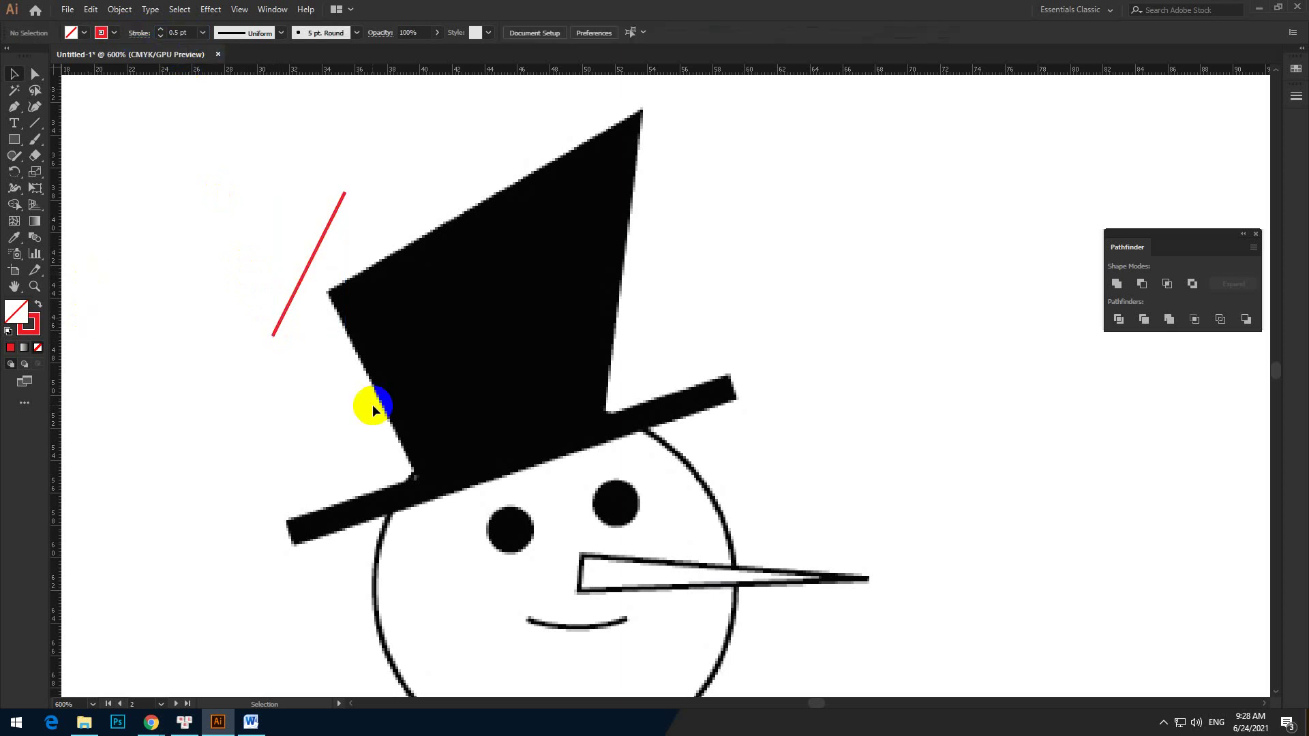
{"action": "left_click", "coordinate": [280, 327]}
{"action": "key", "text": "Delete"}
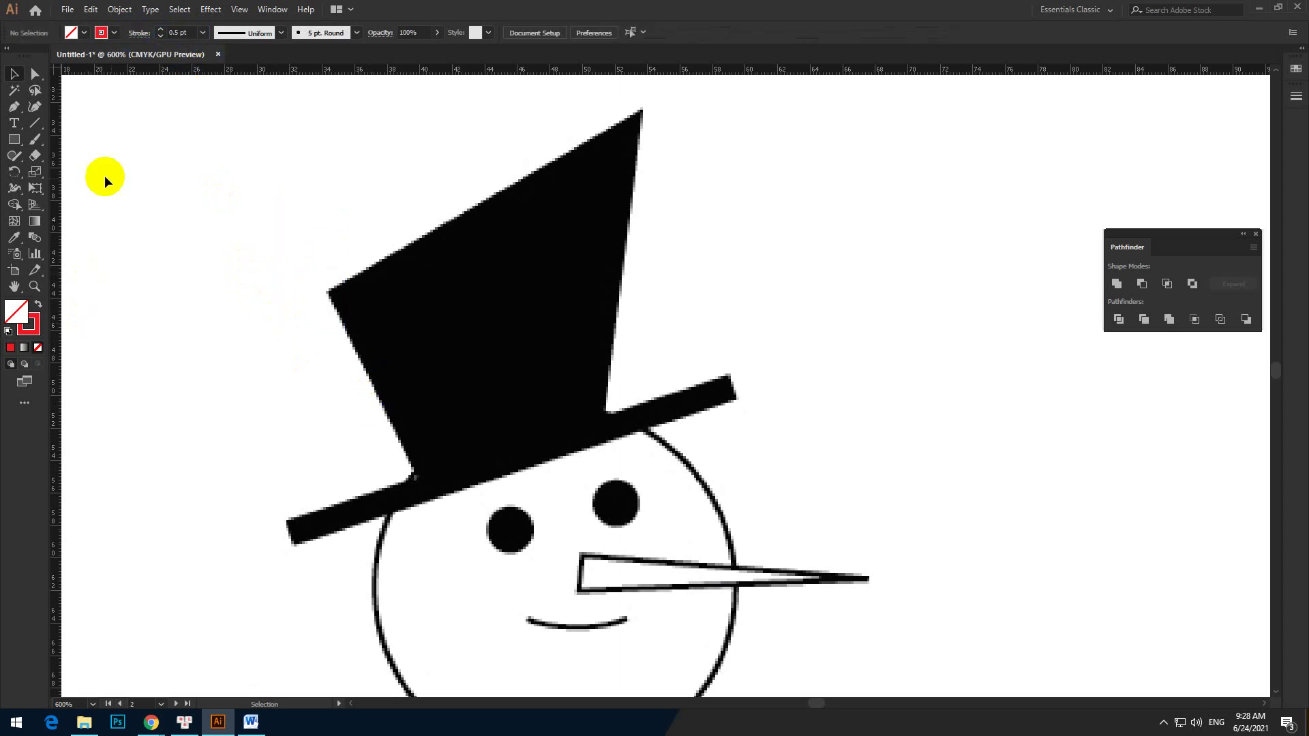
Step: Start the hat outline with the Pen tool, tracing the crown's slanted top edge from its peak to the lower corner
{"action": "left_click", "coordinate": [14, 106]}
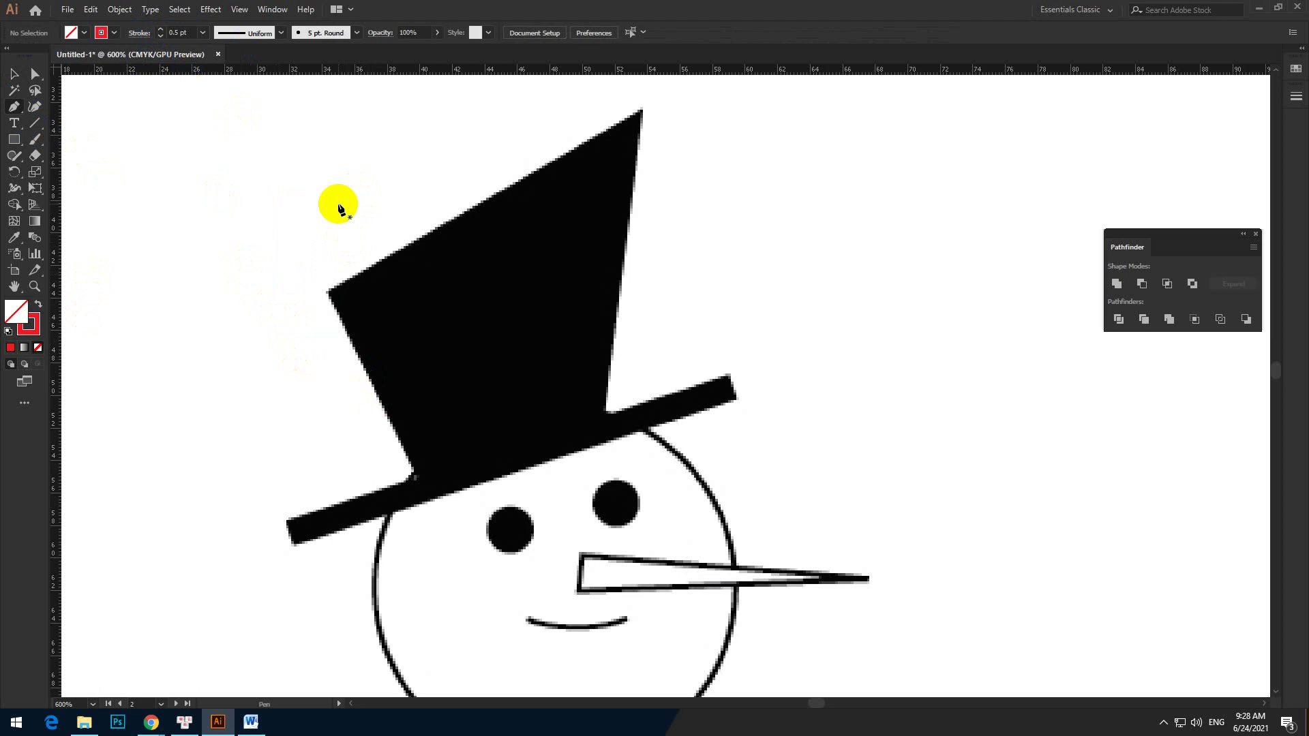
{"action": "left_click", "coordinate": [635, 117]}
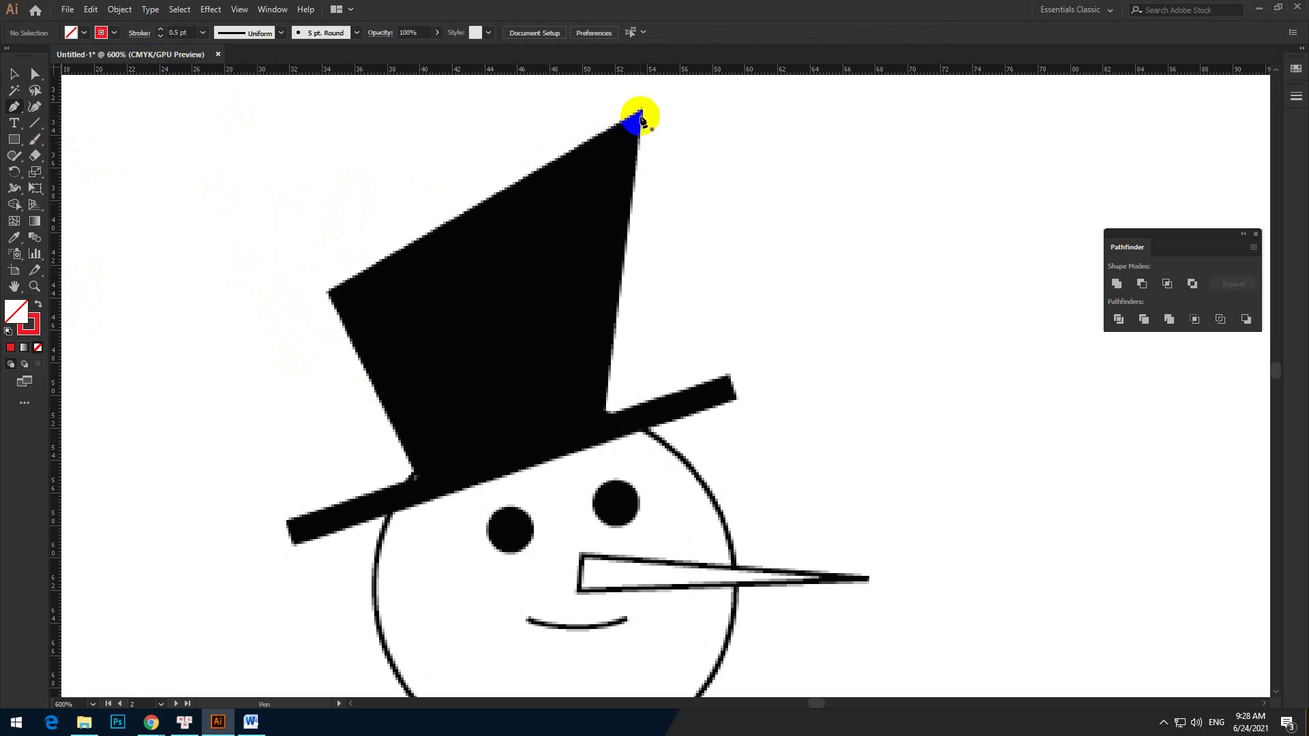
{"action": "left_click", "coordinate": [376, 297]}
{"action": "left_click", "coordinate": [175, 34]}
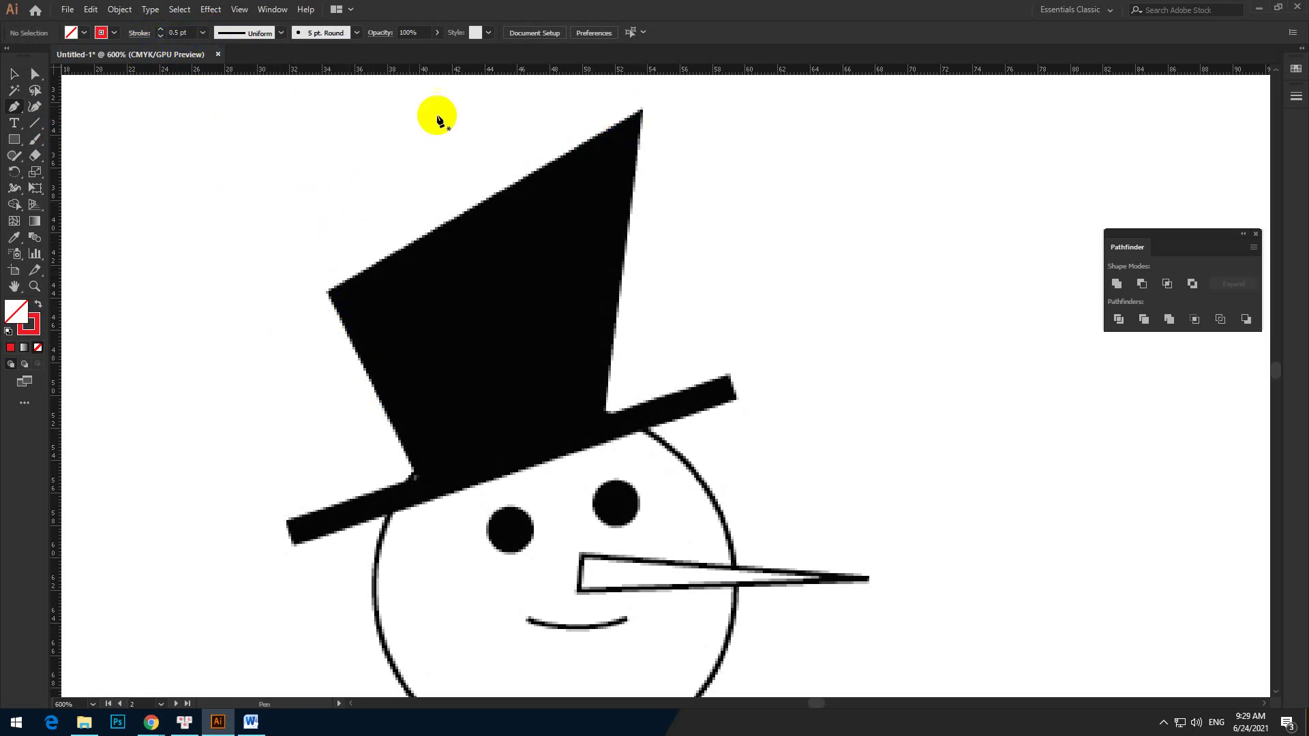
{"action": "left_click", "coordinate": [392, 352]}
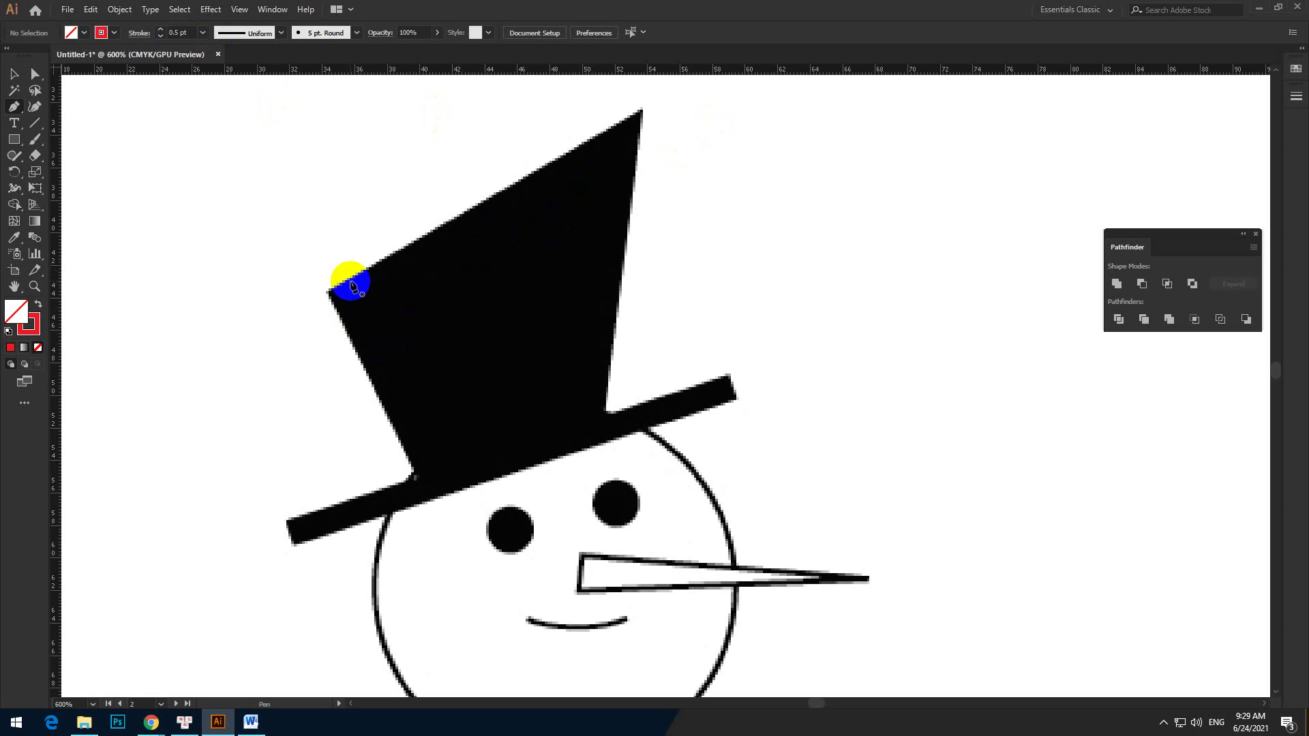
{"action": "left_click", "coordinate": [411, 471]}
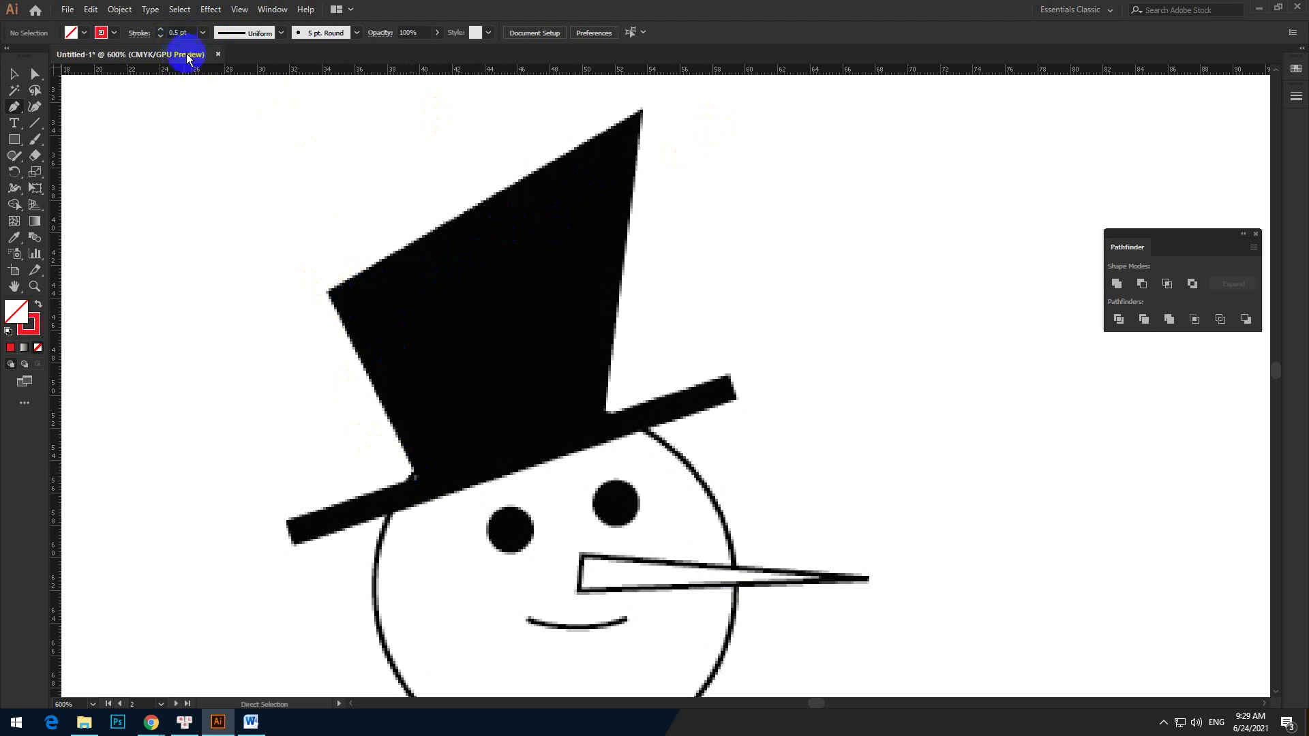
{"action": "left_click", "coordinate": [179, 34]}
{"action": "left_click", "coordinate": [244, 66]}
{"action": "left_click", "coordinate": [637, 118]}
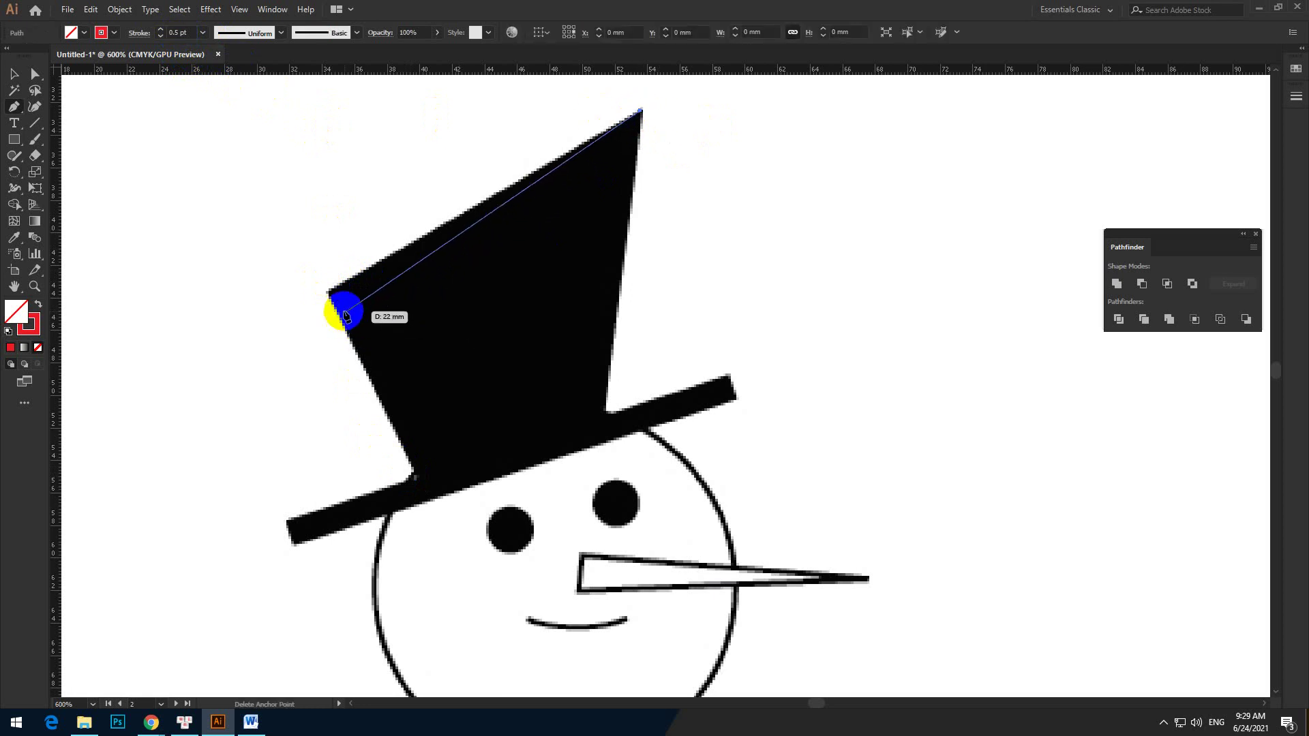
{"action": "left_click", "coordinate": [329, 295]}
{"action": "scroll", "coordinate": [400, 467], "scroll_direction": "up", "scroll_amount": 3}
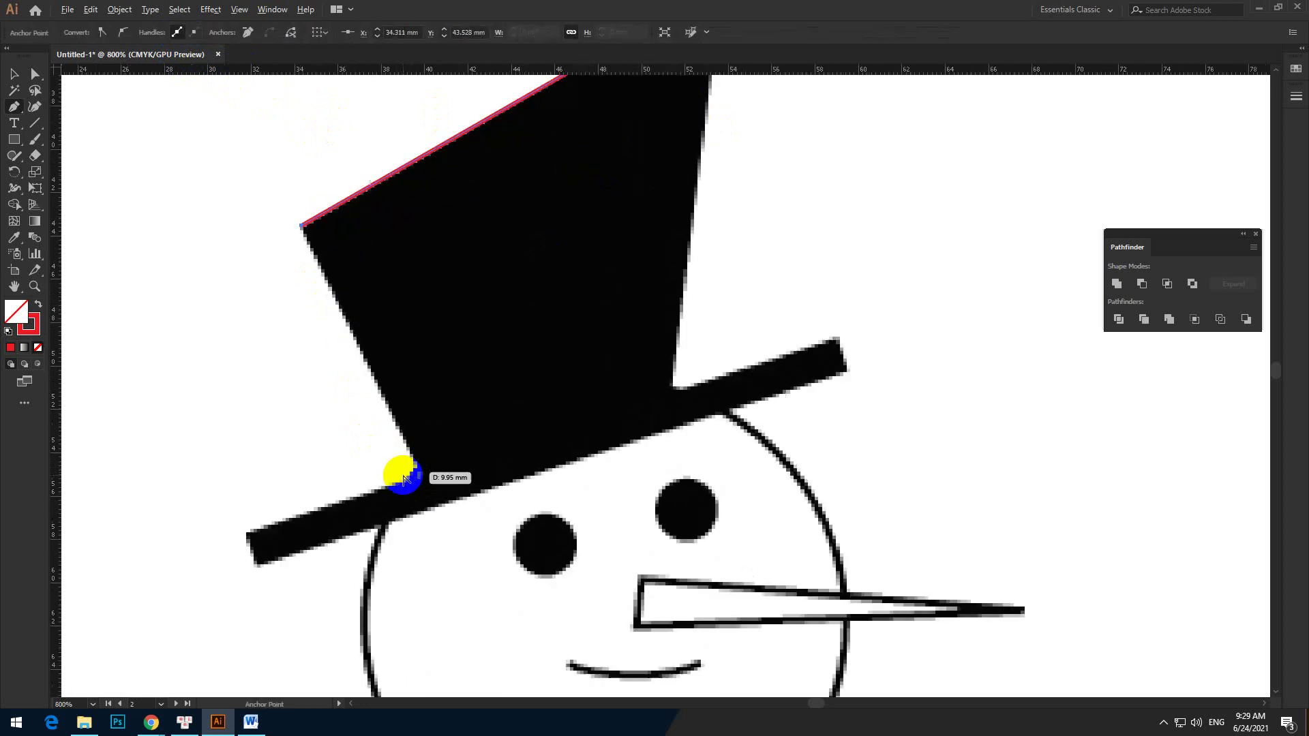
{"action": "left_click", "coordinate": [444, 453]}
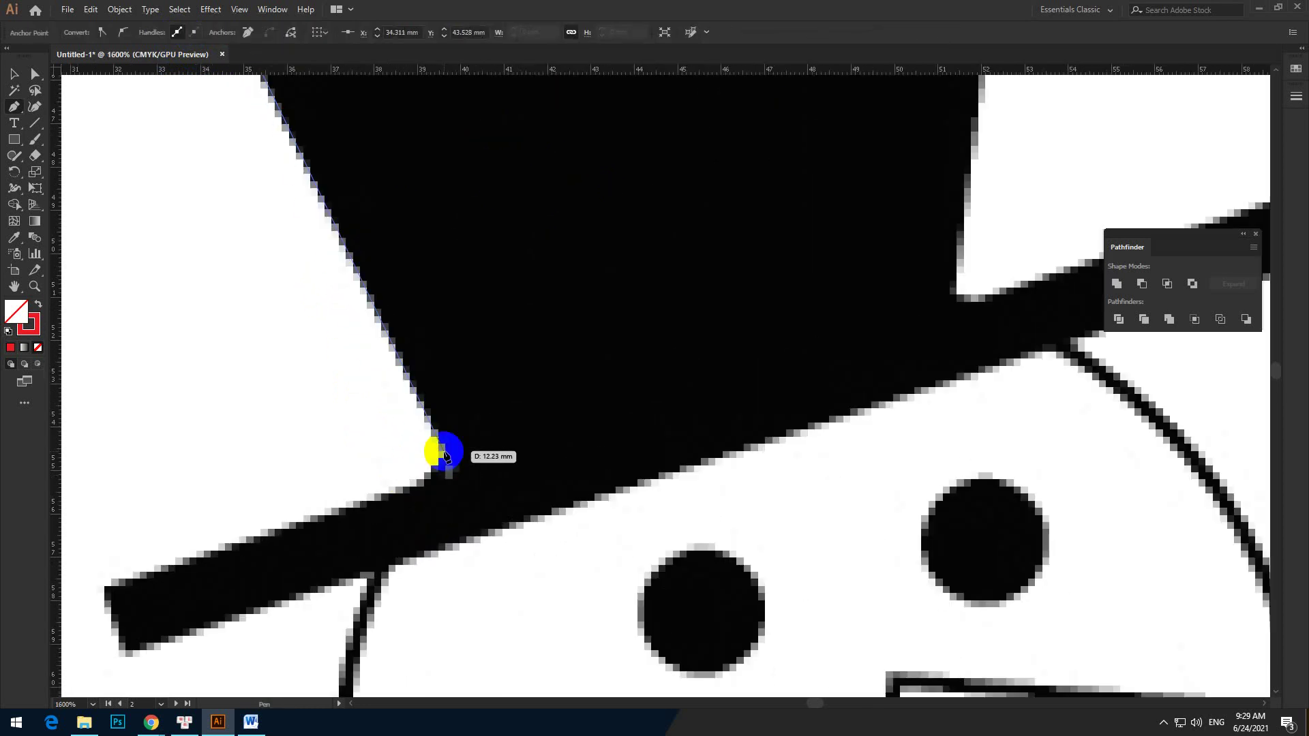
{"action": "left_click", "coordinate": [420, 482]}
{"action": "left_click_drag", "start_coordinate": [280, 530], "coordinate": [415, 421]}
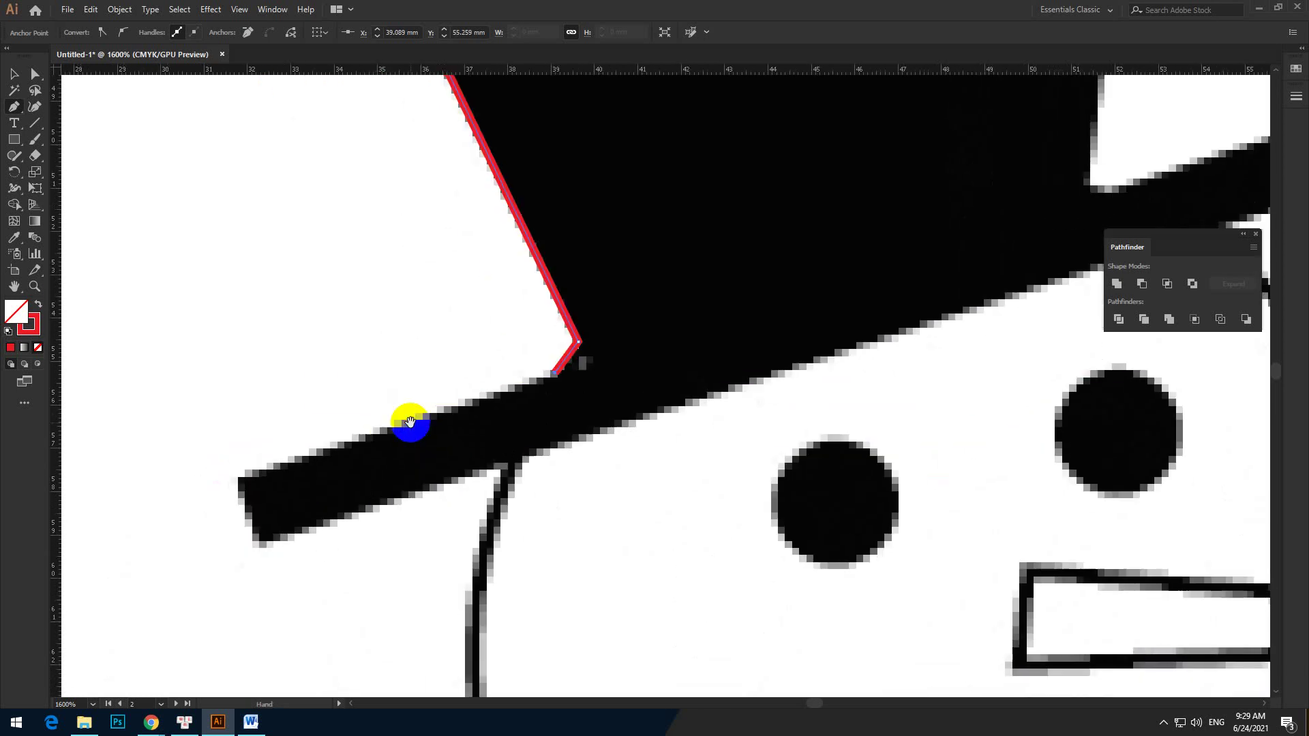
{"action": "left_click", "coordinate": [240, 484]}
{"action": "key", "text": "ctrl+z"}
{"action": "key", "text": "ctrl+z"}
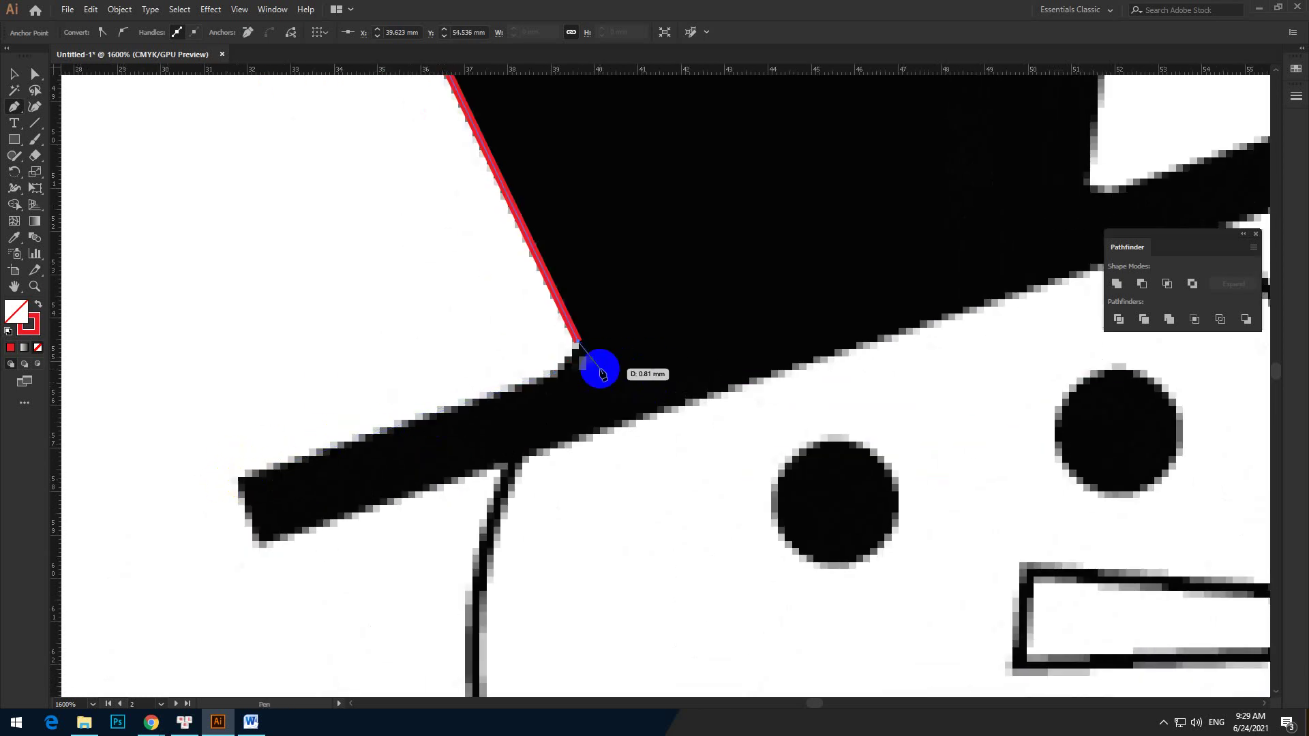
Step: Continue the outline down the crown's left side to the brim, along the brim's upper edge and across its left end
{"action": "scroll", "coordinate": [560, 356], "scroll_direction": "down", "scroll_amount": 2}
{"action": "scroll", "coordinate": [573, 354], "scroll_direction": "up", "scroll_amount": 2}
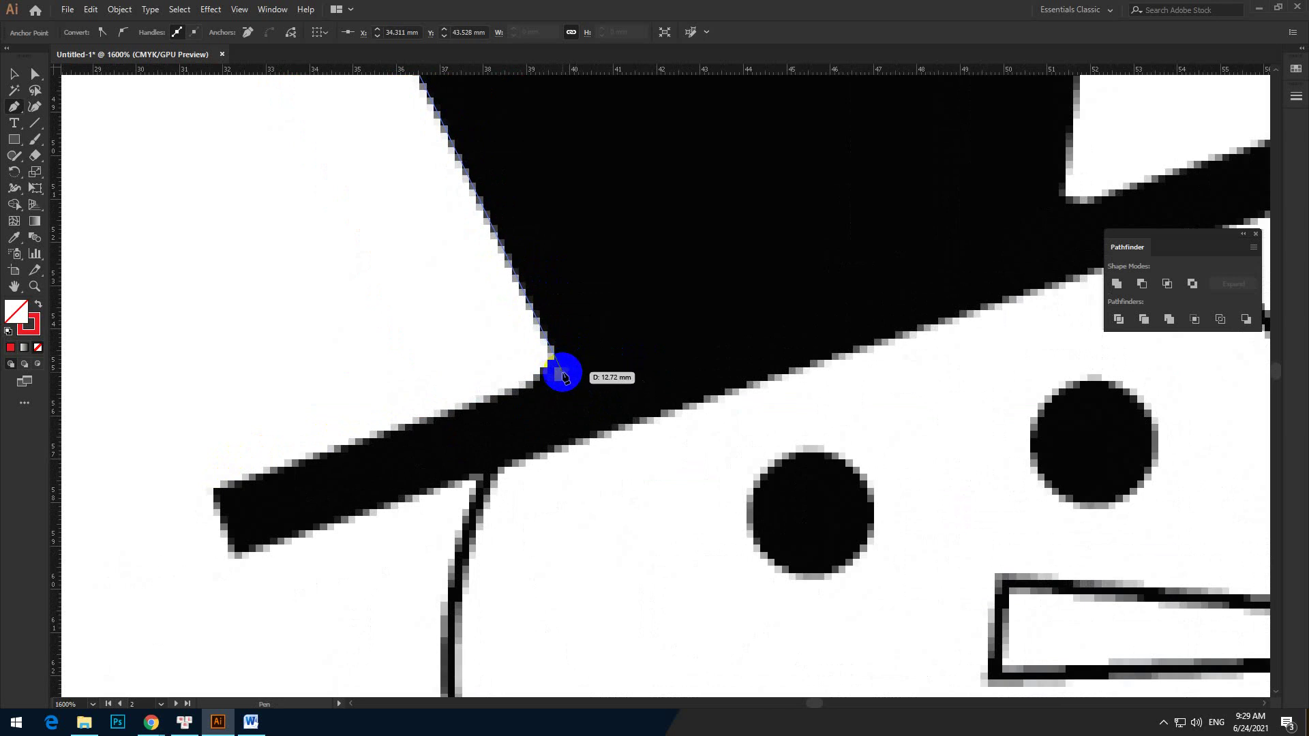
{"action": "left_click", "coordinate": [563, 371]}
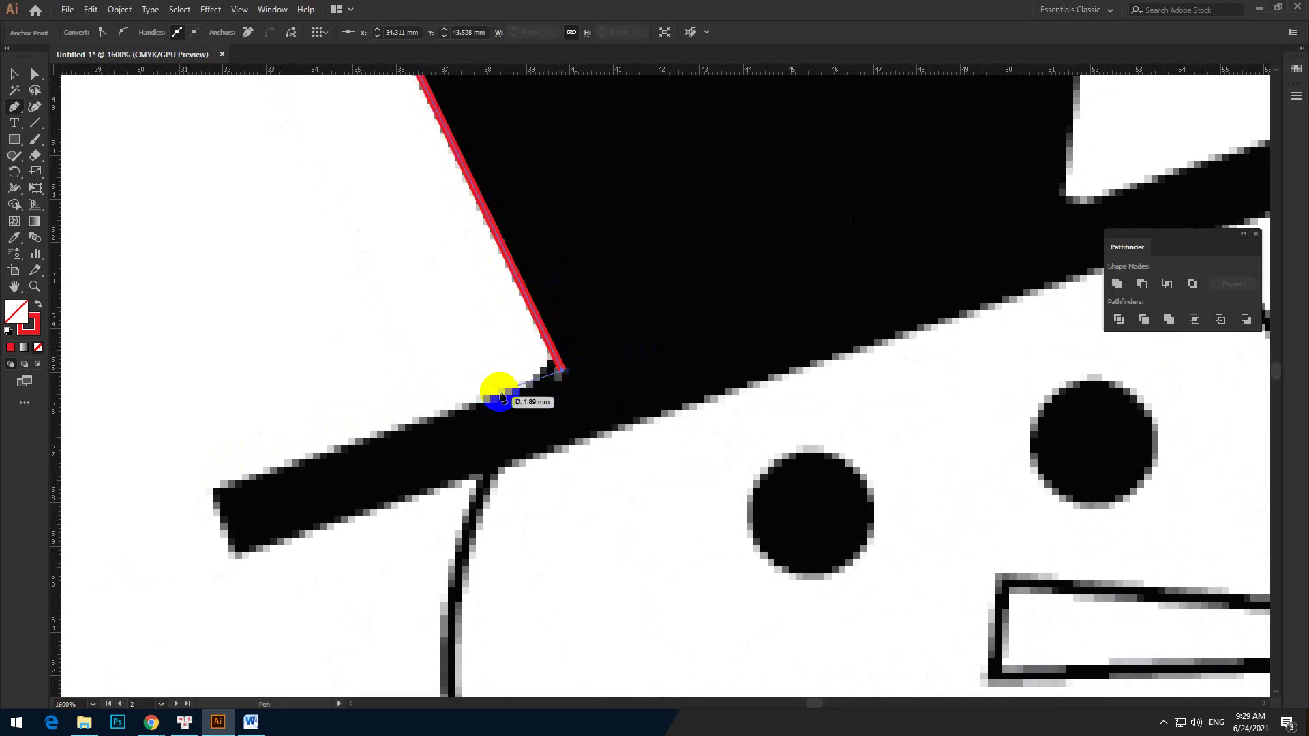
{"action": "left_click", "coordinate": [212, 492]}
{"action": "left_click", "coordinate": [234, 552]}
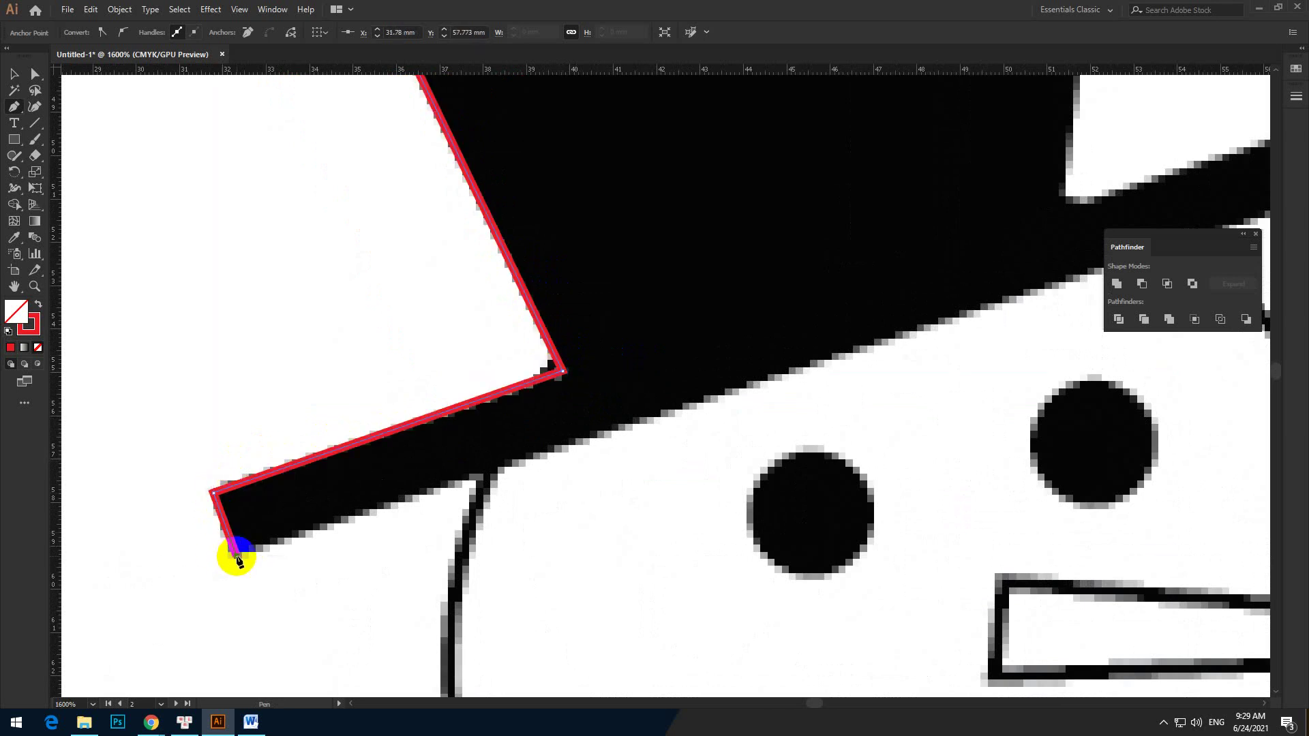
Step: Trace the brim's lower edge, right end and upper edge, close the outline at the hat's peak, and deselect it
{"action": "scroll", "coordinate": [237, 555], "scroll_direction": "down", "scroll_amount": 3}
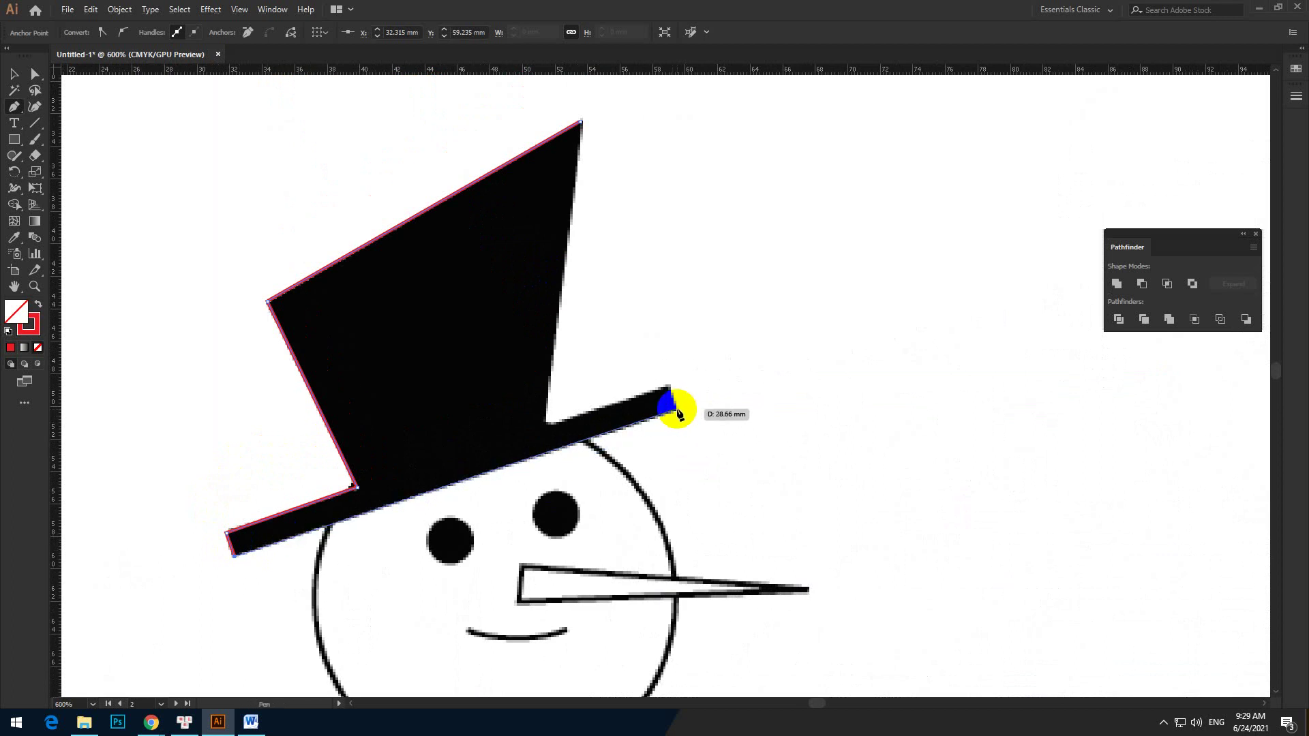
{"action": "left_click", "coordinate": [677, 409]}
{"action": "left_click", "coordinate": [667, 387]}
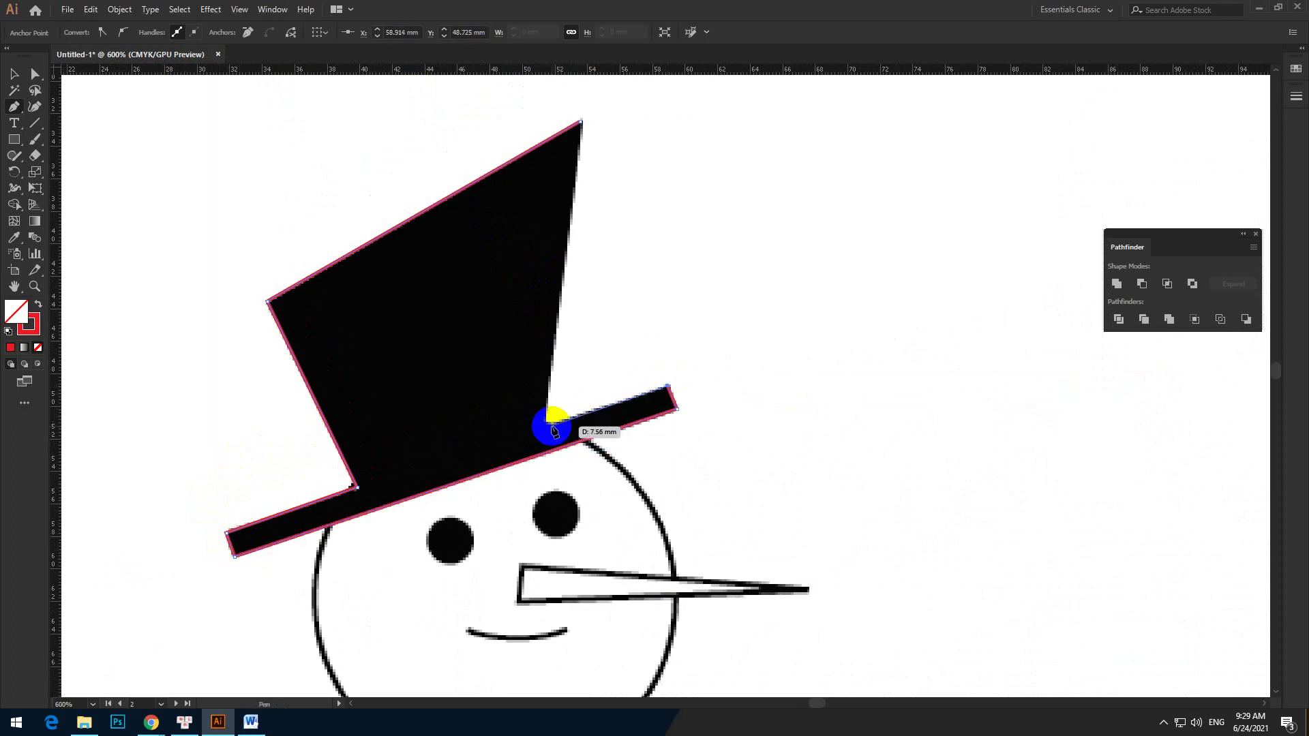
{"action": "left_click", "coordinate": [543, 430]}
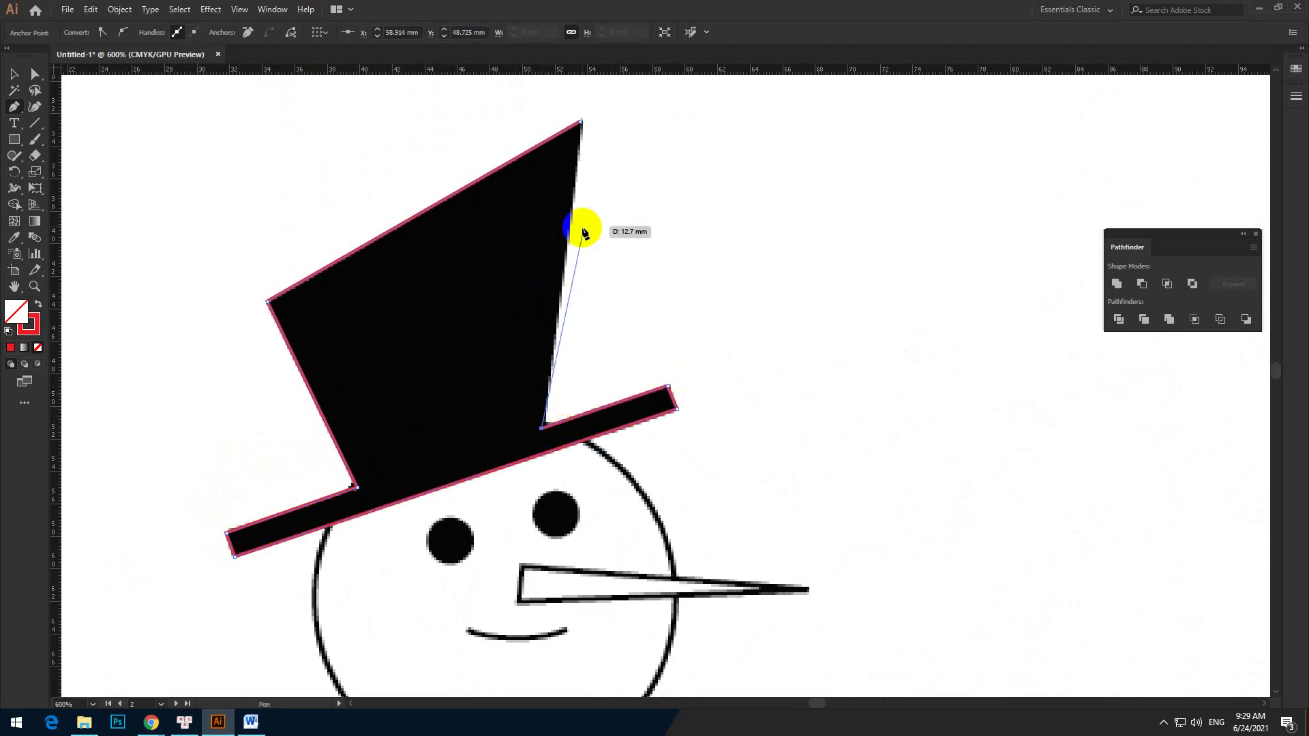
{"action": "left_click", "coordinate": [580, 122]}
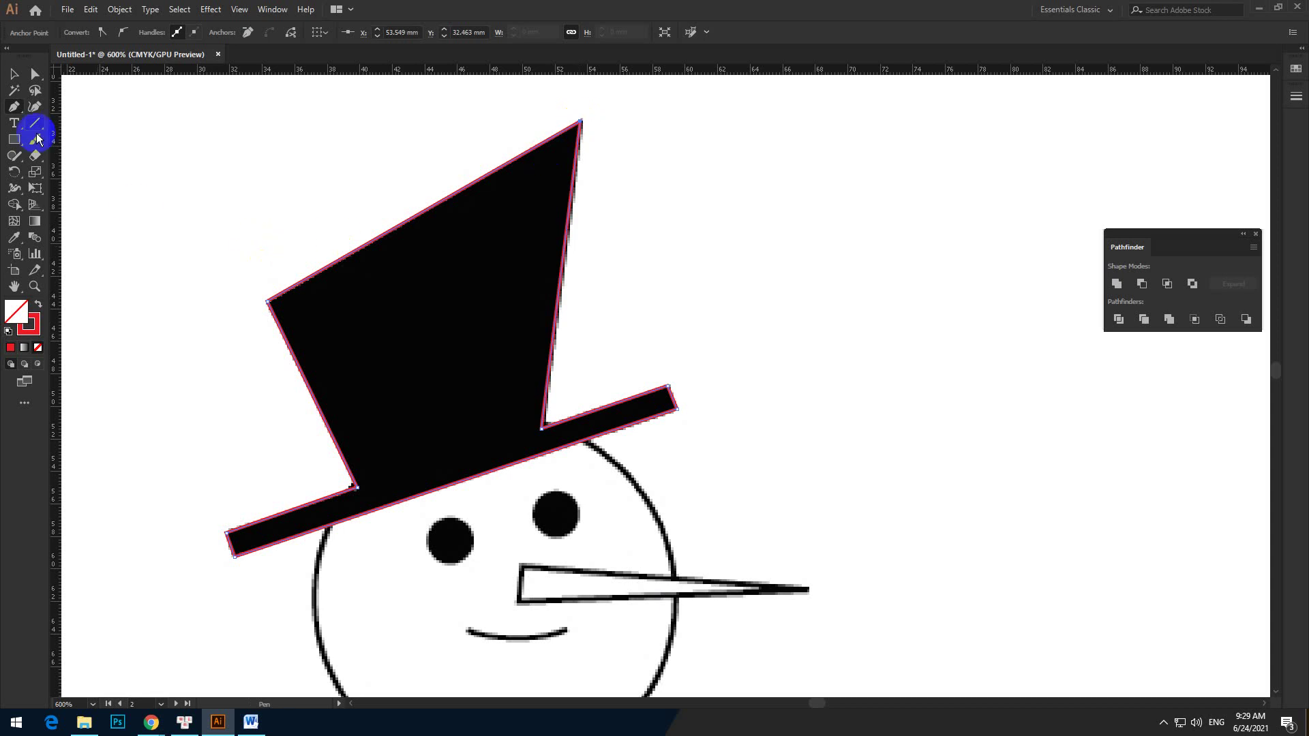
{"action": "left_click", "coordinate": [14, 74]}
{"action": "left_click", "coordinate": [169, 468]}
Step: Move the red hat outline 235 mm to the right onto the blank artboard, and deselect it
{"action": "scroll", "coordinate": [272, 404], "scroll_direction": "down", "scroll_amount": 3}
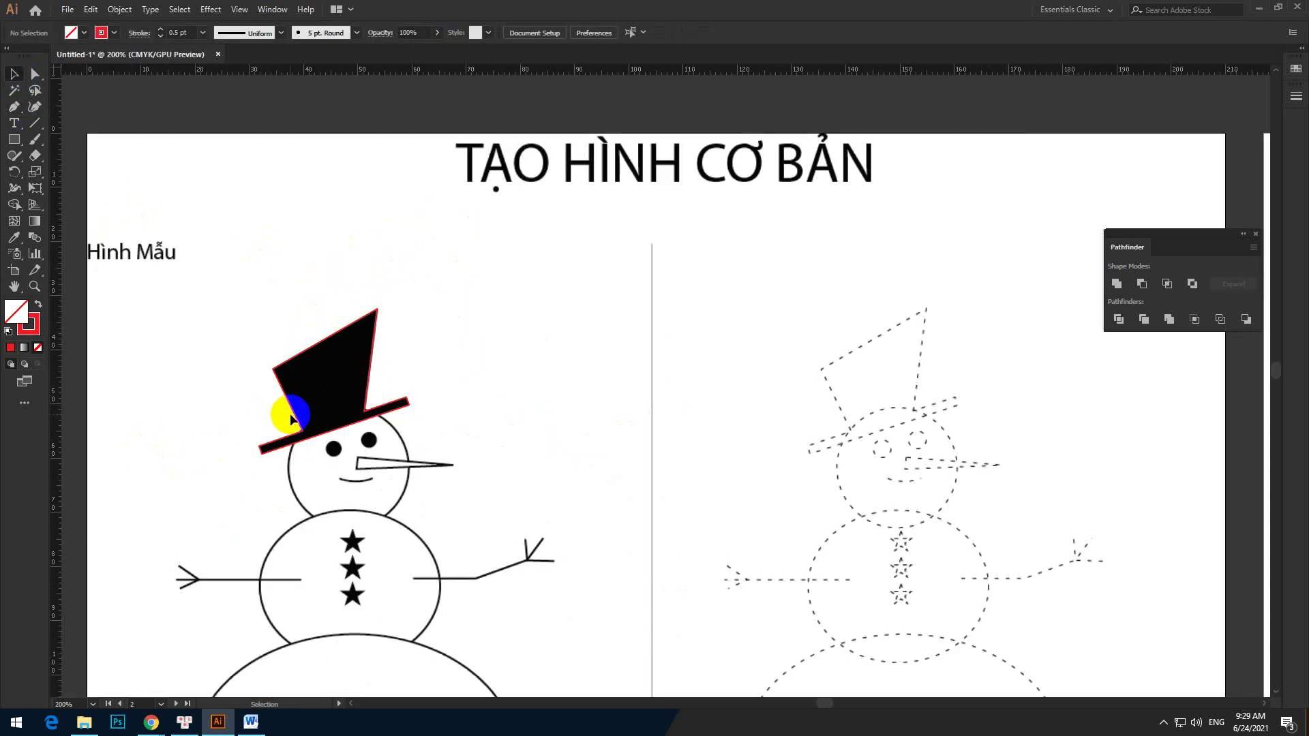
{"action": "scroll", "coordinate": [342, 489], "scroll_direction": "up", "scroll_amount": 2}
{"action": "left_click_drag", "start_coordinate": [318, 518], "coordinate": [351, 407]}
{"action": "scroll", "coordinate": [351, 405], "scroll_direction": "down", "scroll_amount": 2}
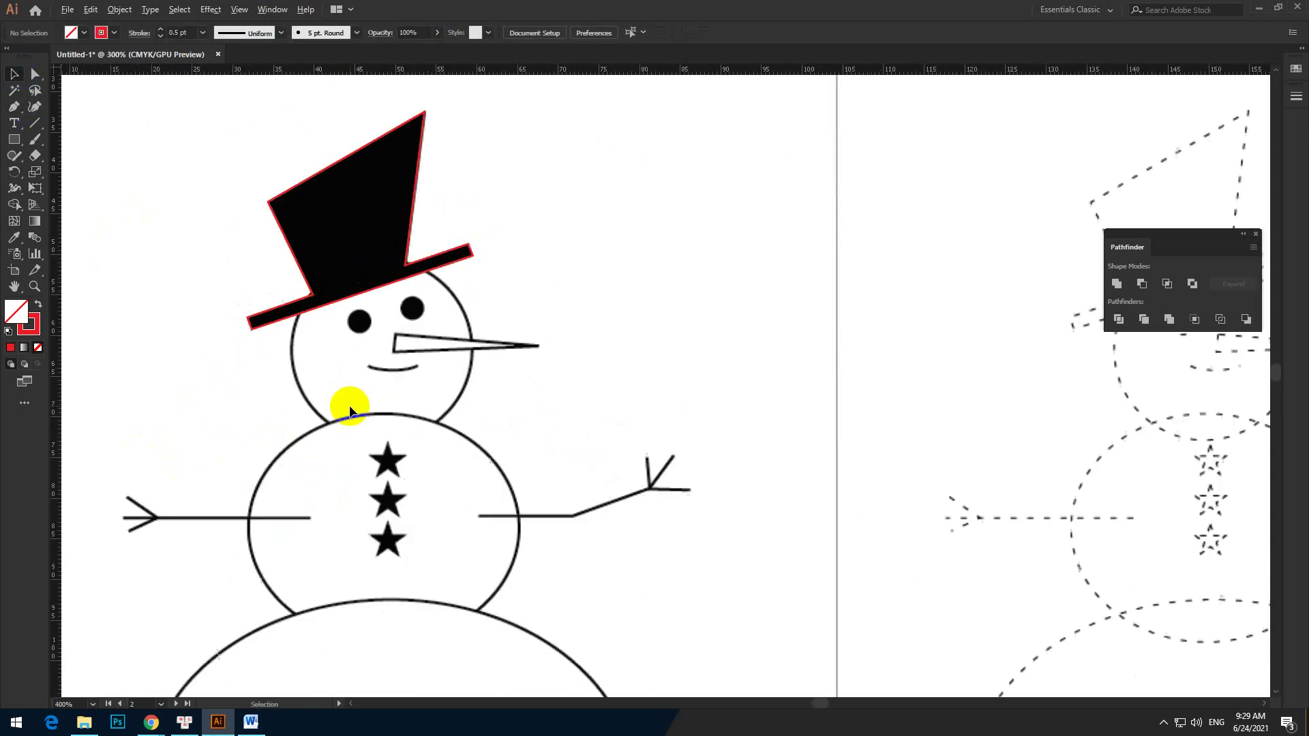
{"action": "left_click_drag", "start_coordinate": [261, 168], "coordinate": [521, 445]}
{"action": "scroll", "coordinate": [390, 427], "scroll_direction": "down", "scroll_amount": 2}
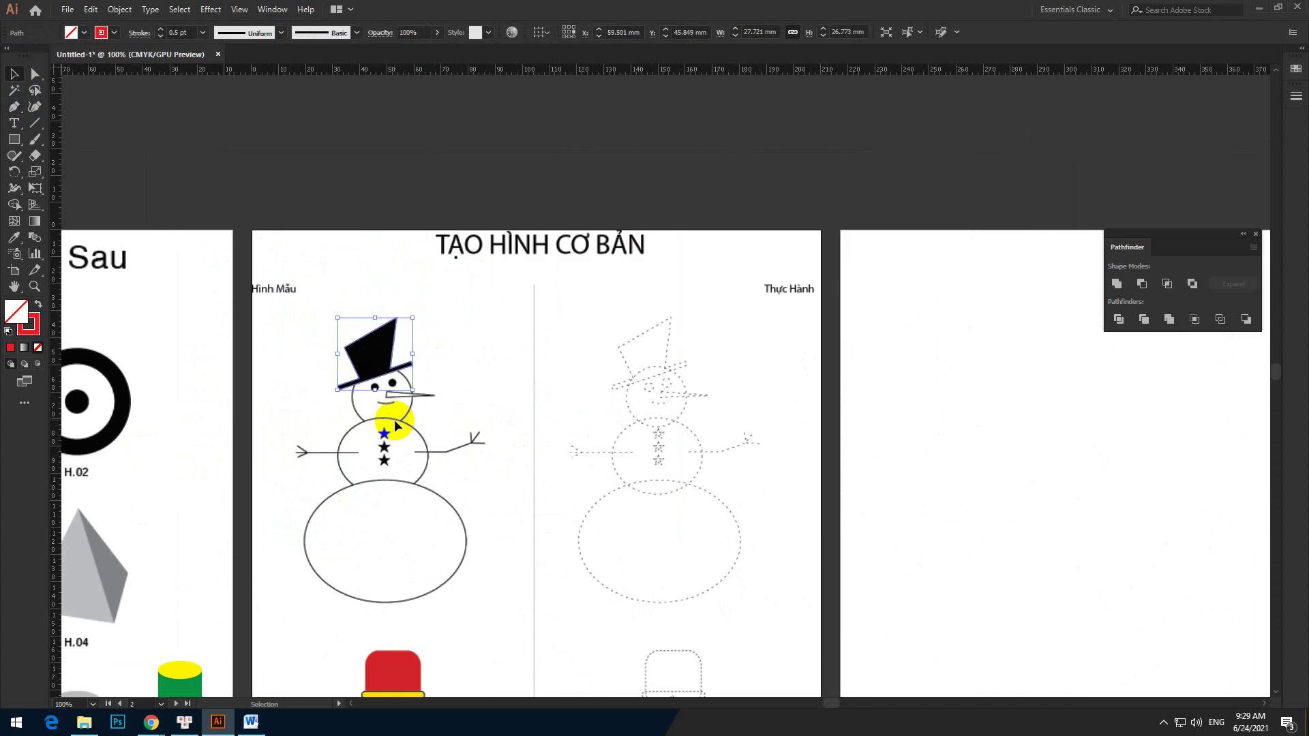
{"action": "key", "text": "ctrl+z"}
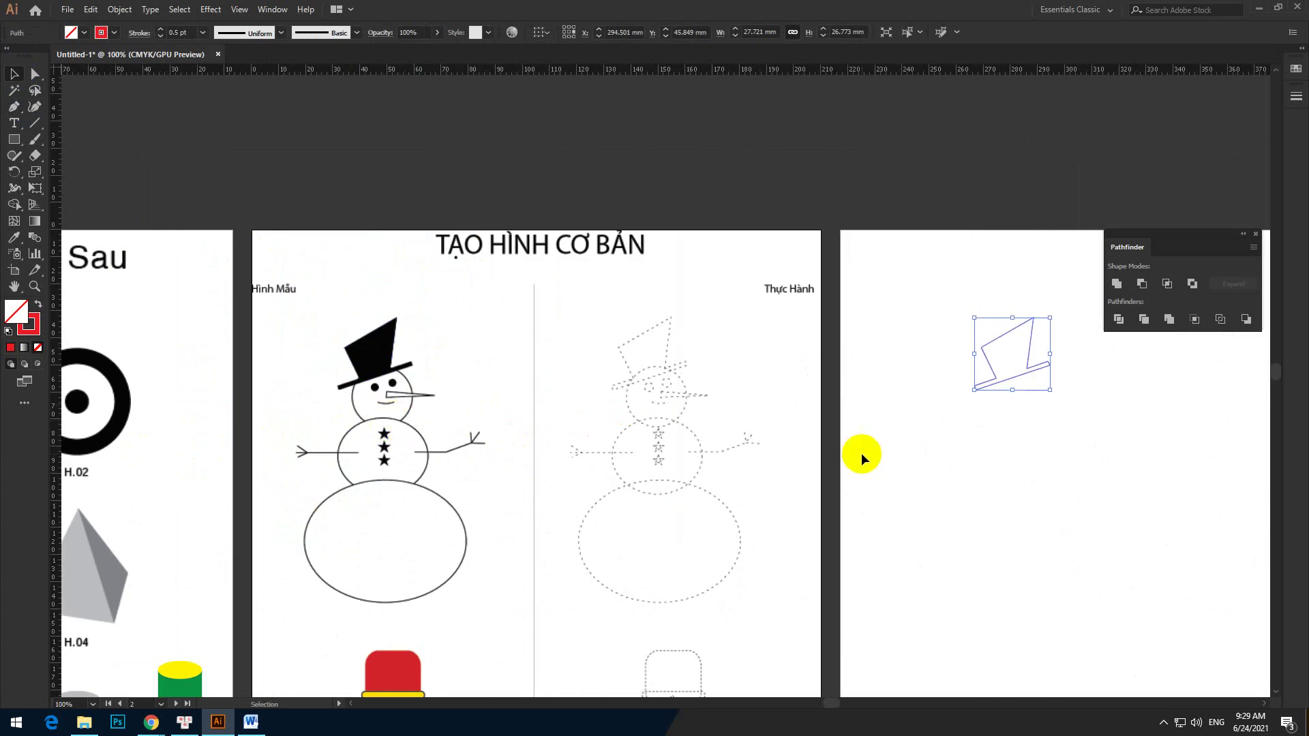
{"action": "left_click", "coordinate": [1107, 376]}
Step: Round the inner corner where the crown's left side meets the brim to a radius of about 0.35 mm
{"action": "scroll", "coordinate": [1107, 376], "scroll_direction": "up", "scroll_amount": 4}
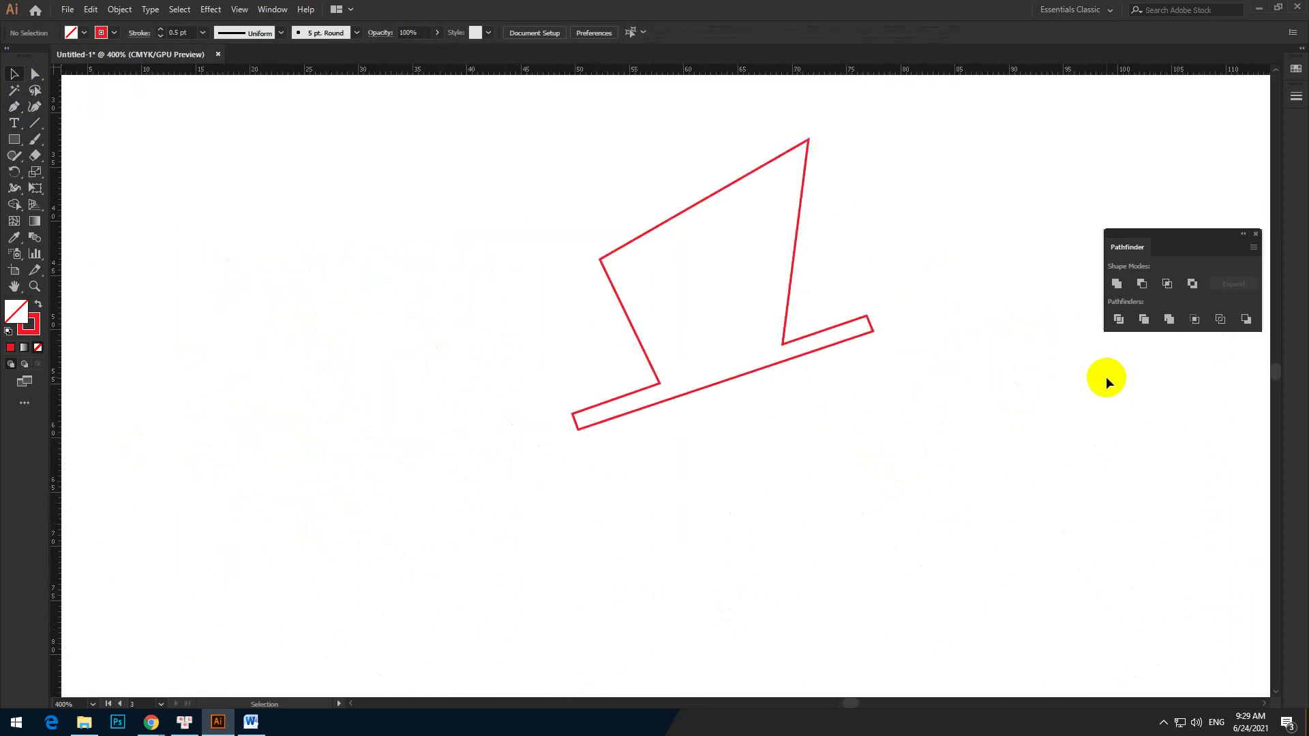
{"action": "scroll", "coordinate": [775, 394], "scroll_direction": "up", "scroll_amount": 5}
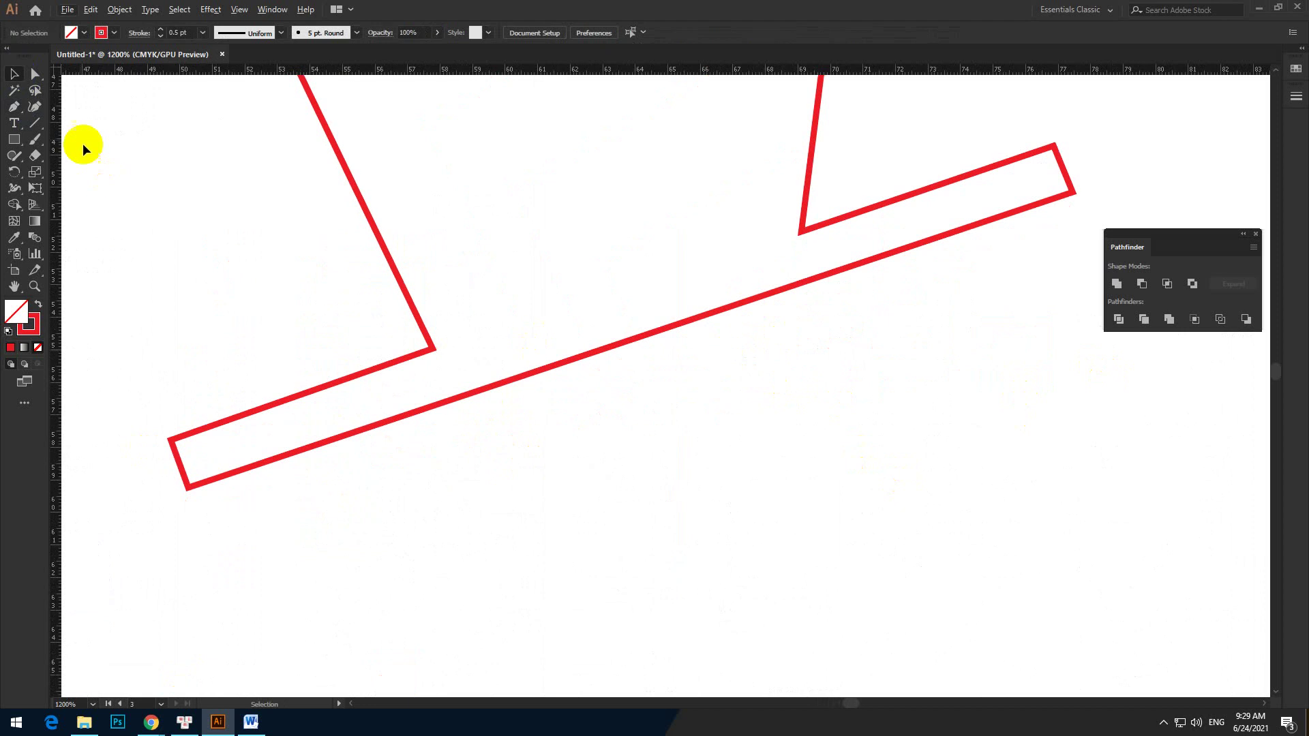
{"action": "left_click", "coordinate": [35, 73]}
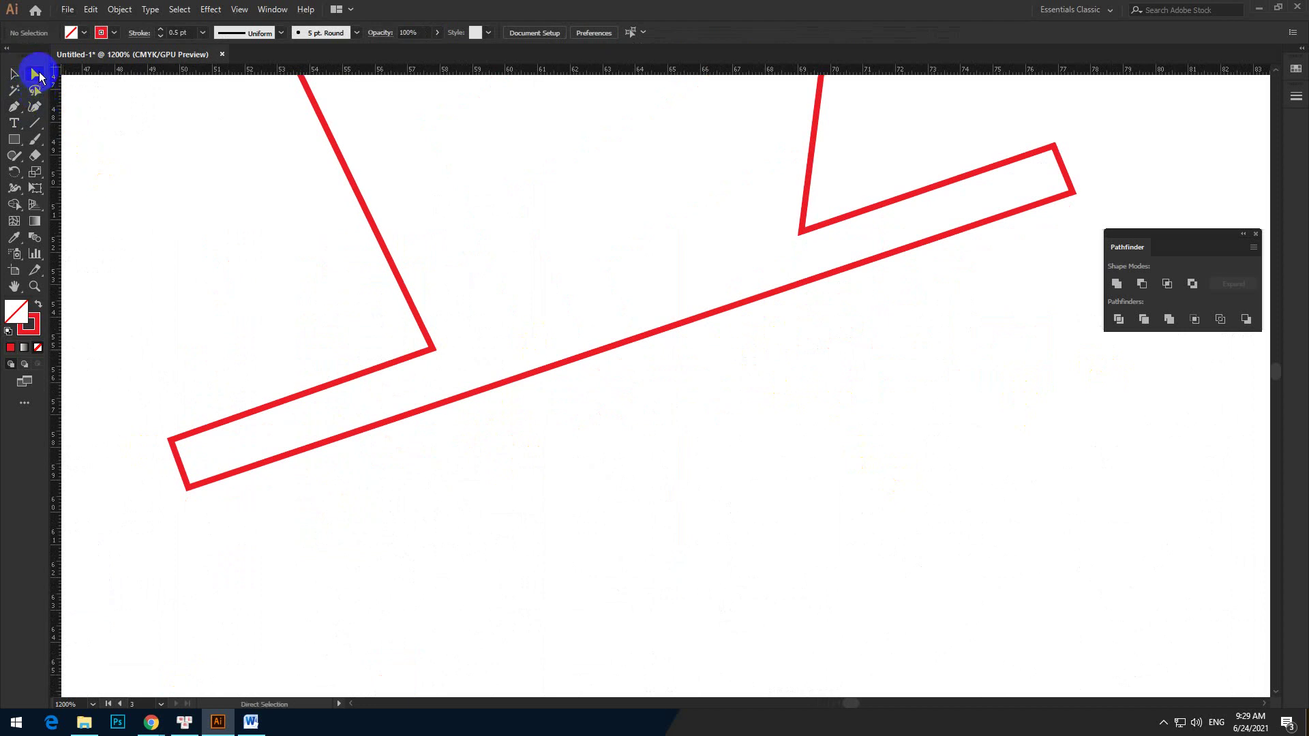
{"action": "left_click", "coordinate": [434, 351]}
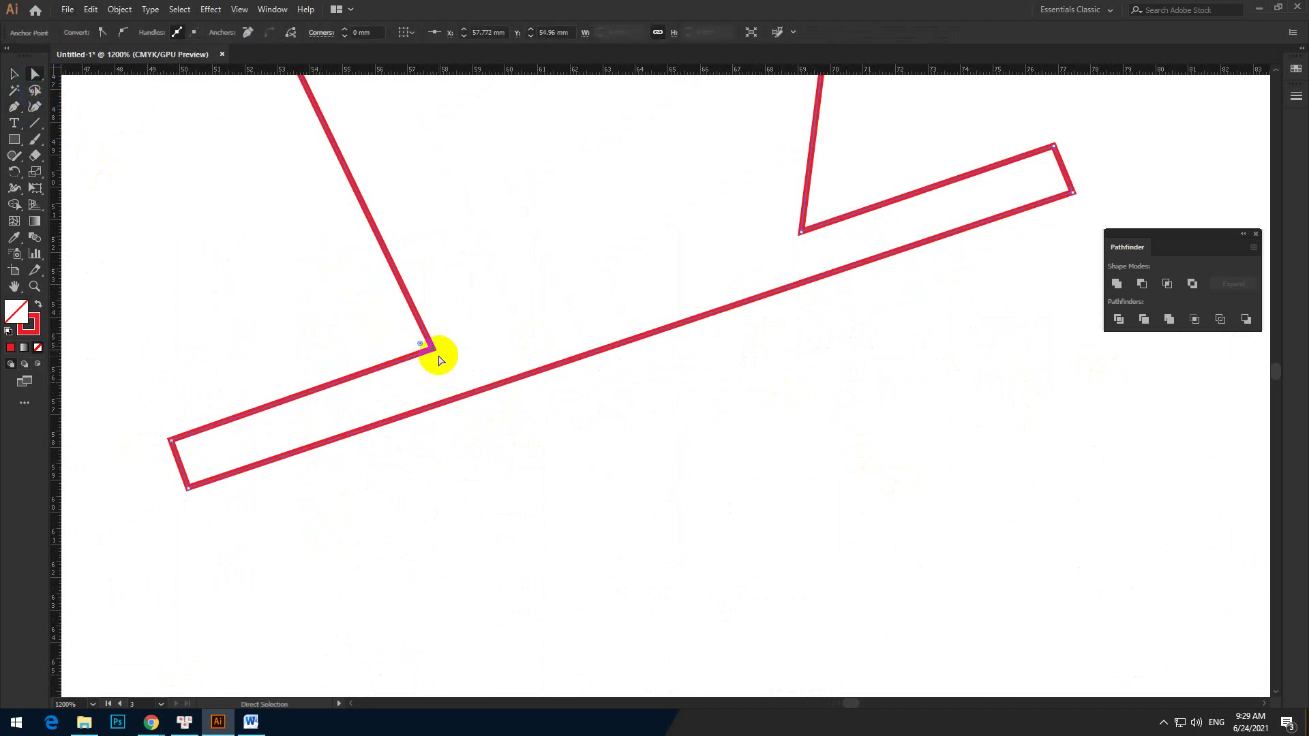
{"action": "scroll", "coordinate": [440, 359], "scroll_direction": "up", "scroll_amount": 2}
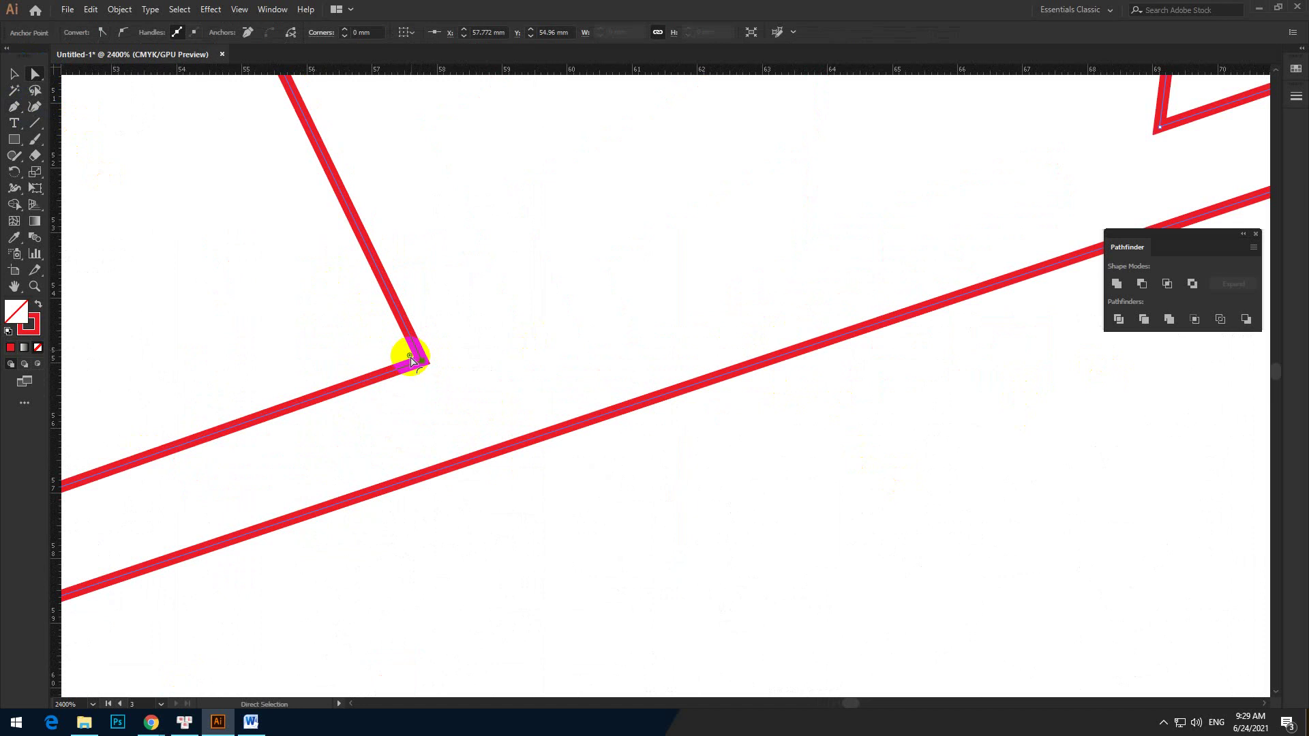
{"action": "left_click_drag", "start_coordinate": [409, 359], "coordinate": [380, 353]}
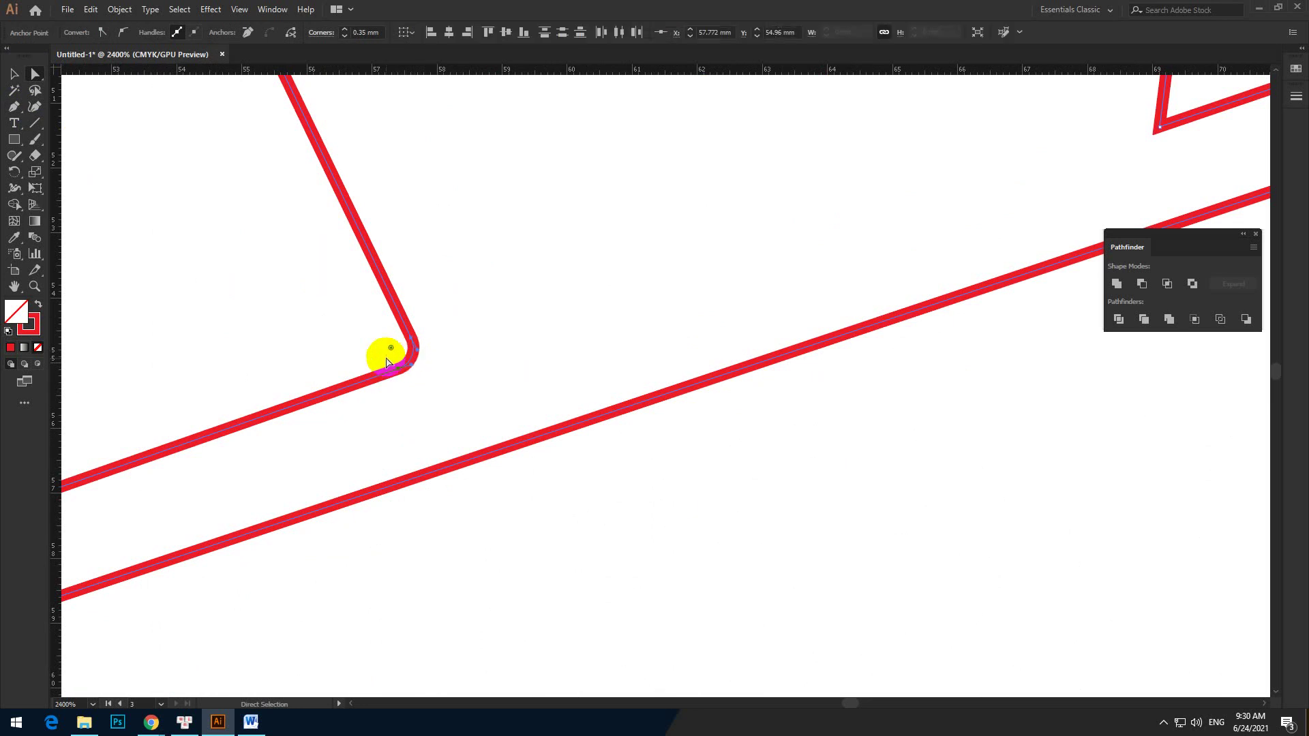
{"action": "left_click", "coordinate": [393, 399]}
Step: Slightly round the inner corner where the crown's right side meets the brim
{"action": "scroll", "coordinate": [392, 398], "scroll_direction": "down", "scroll_amount": 3}
{"action": "scroll", "coordinate": [669, 298], "scroll_direction": "up", "scroll_amount": 4}
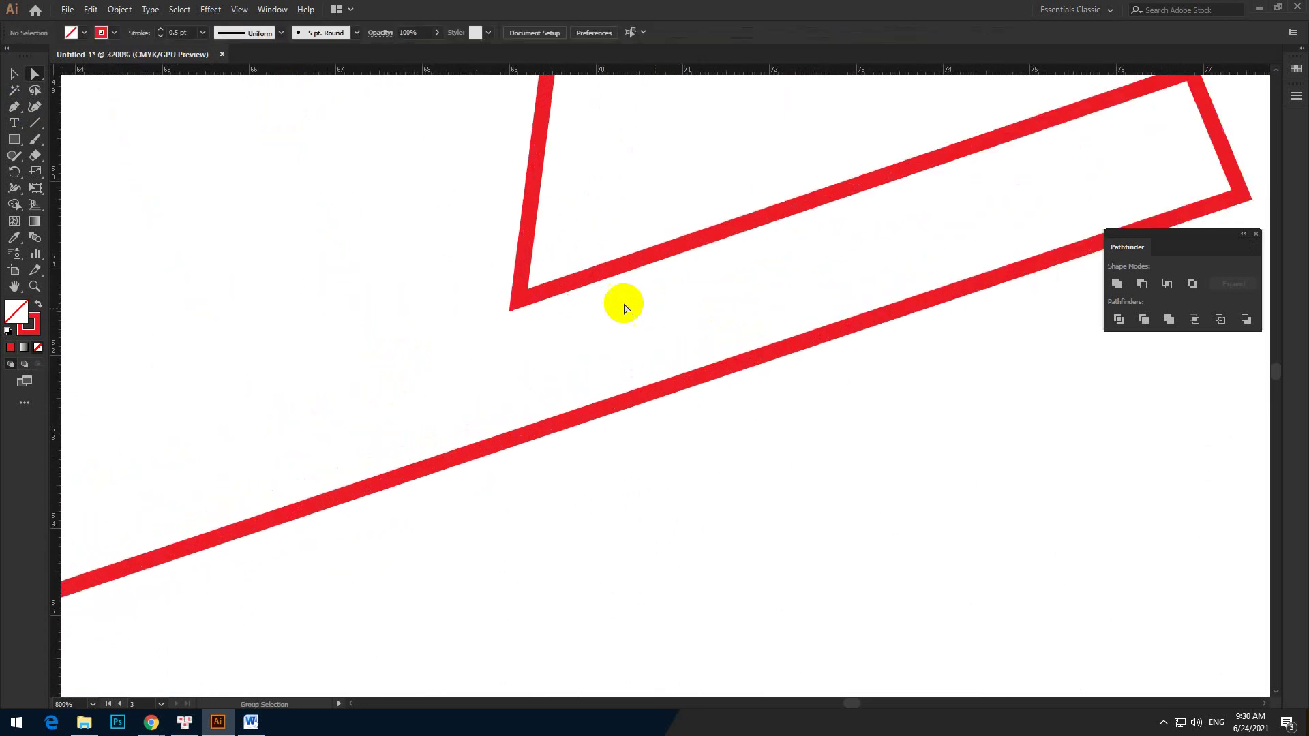
{"action": "left_click", "coordinate": [521, 307]}
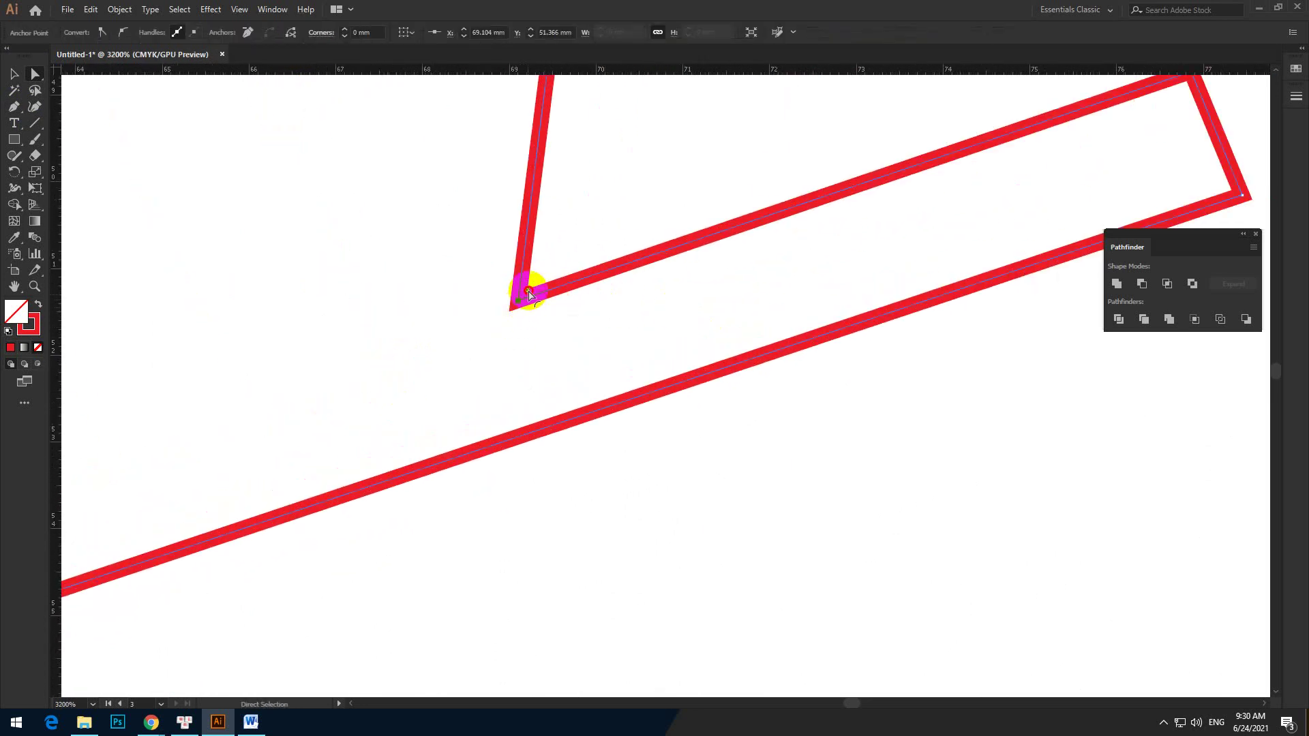
{"action": "left_click_drag", "start_coordinate": [539, 269], "coordinate": [552, 258]}
{"action": "left_click", "coordinate": [555, 327]}
{"action": "scroll", "coordinate": [552, 327], "scroll_direction": "down", "scroll_amount": 2}
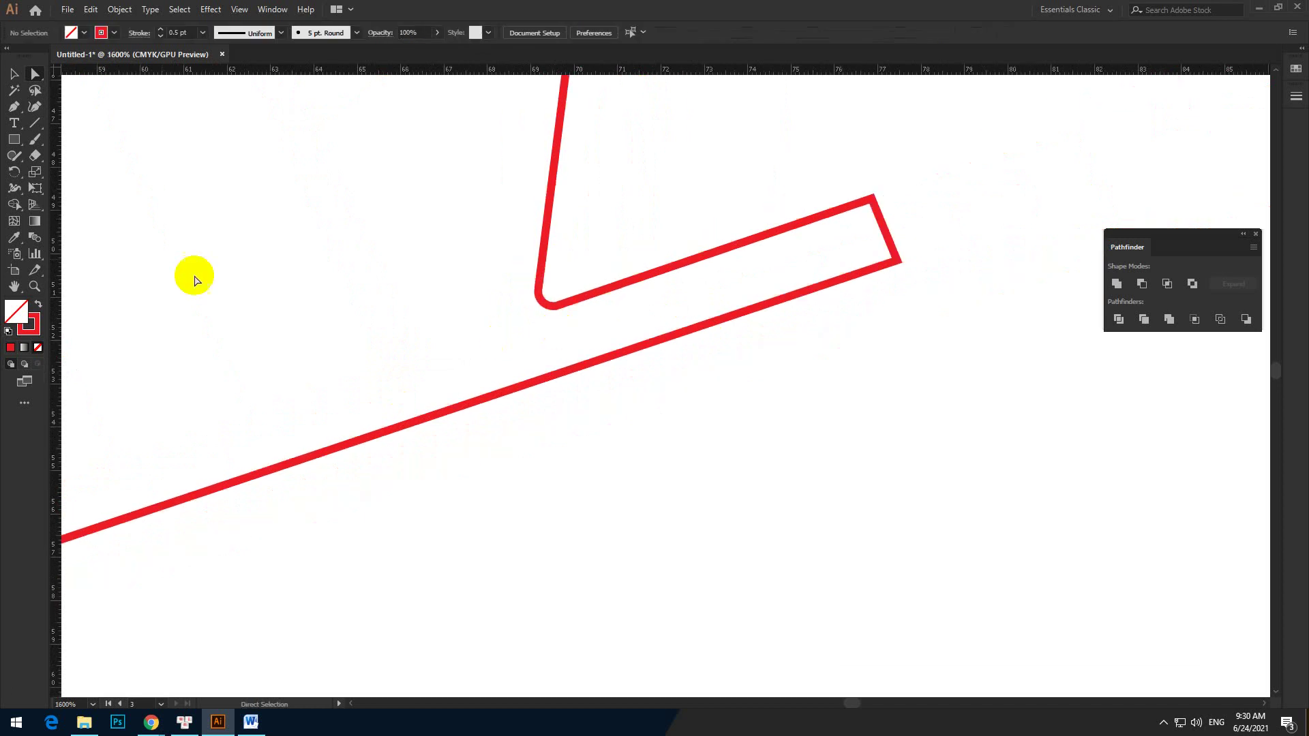
Step: Trace the sample snowman's head with a circle about 22.3 mm in diameter using the Ellipse tool, and deselect it
{"action": "left_click", "coordinate": [11, 77]}
{"action": "left_click_drag", "start_coordinate": [365, 362], "coordinate": [735, 296]}
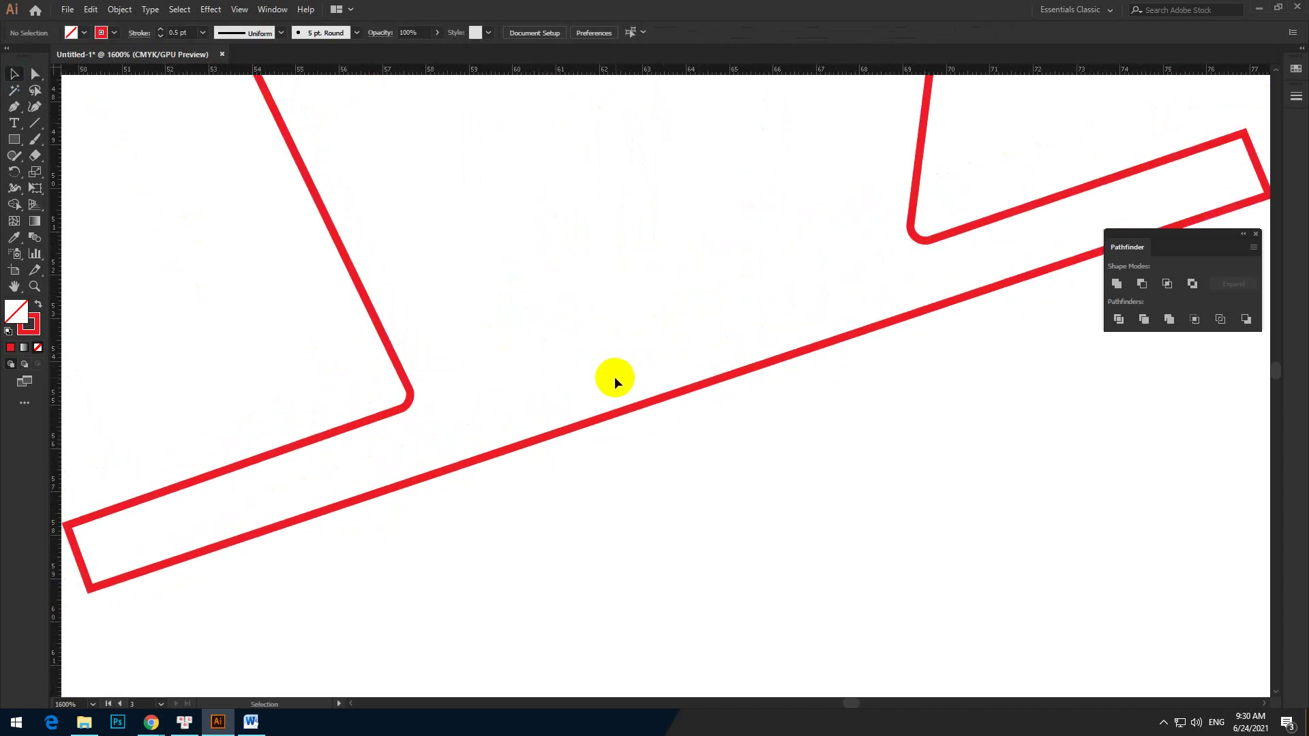
{"action": "scroll", "coordinate": [491, 398], "scroll_direction": "down", "scroll_amount": 4}
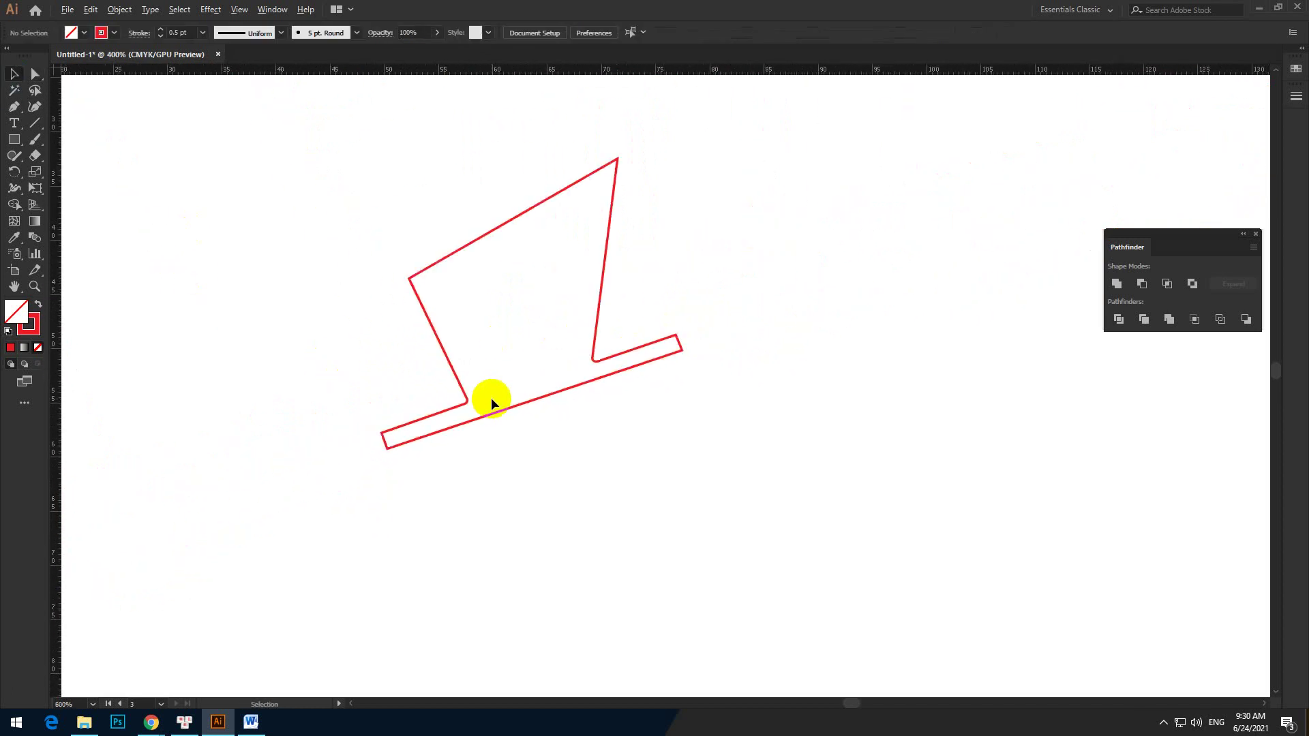
{"action": "scroll", "coordinate": [777, 437], "scroll_direction": "down", "scroll_amount": 3}
{"action": "left_click_drag", "start_coordinate": [406, 446], "coordinate": [705, 367]}
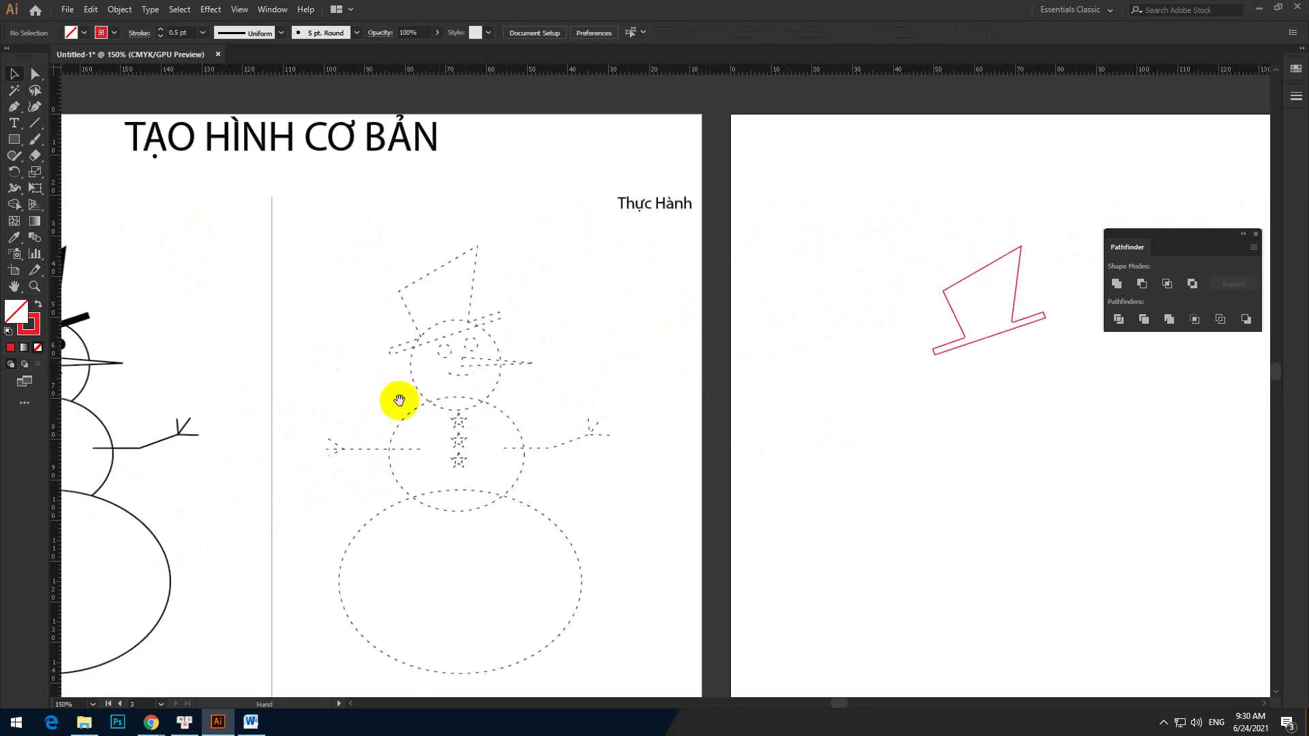
{"action": "left_click_drag", "start_coordinate": [400, 400], "coordinate": [845, 355]}
{"action": "scroll", "coordinate": [484, 326], "scroll_direction": "up", "scroll_amount": 1}
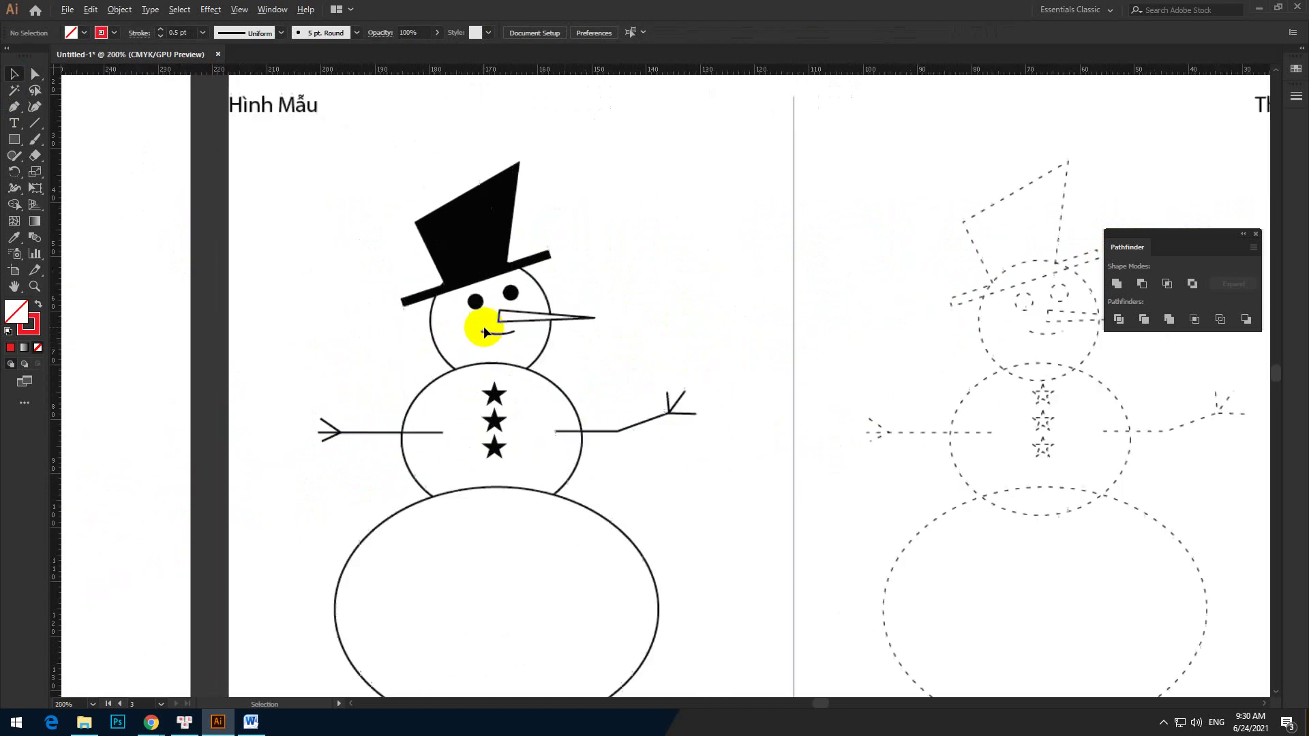
{"action": "left_click", "coordinate": [13, 142]}
{"action": "left_click", "coordinate": [51, 172]}
{"action": "scroll", "coordinate": [497, 321], "scroll_direction": "up", "scroll_amount": 1}
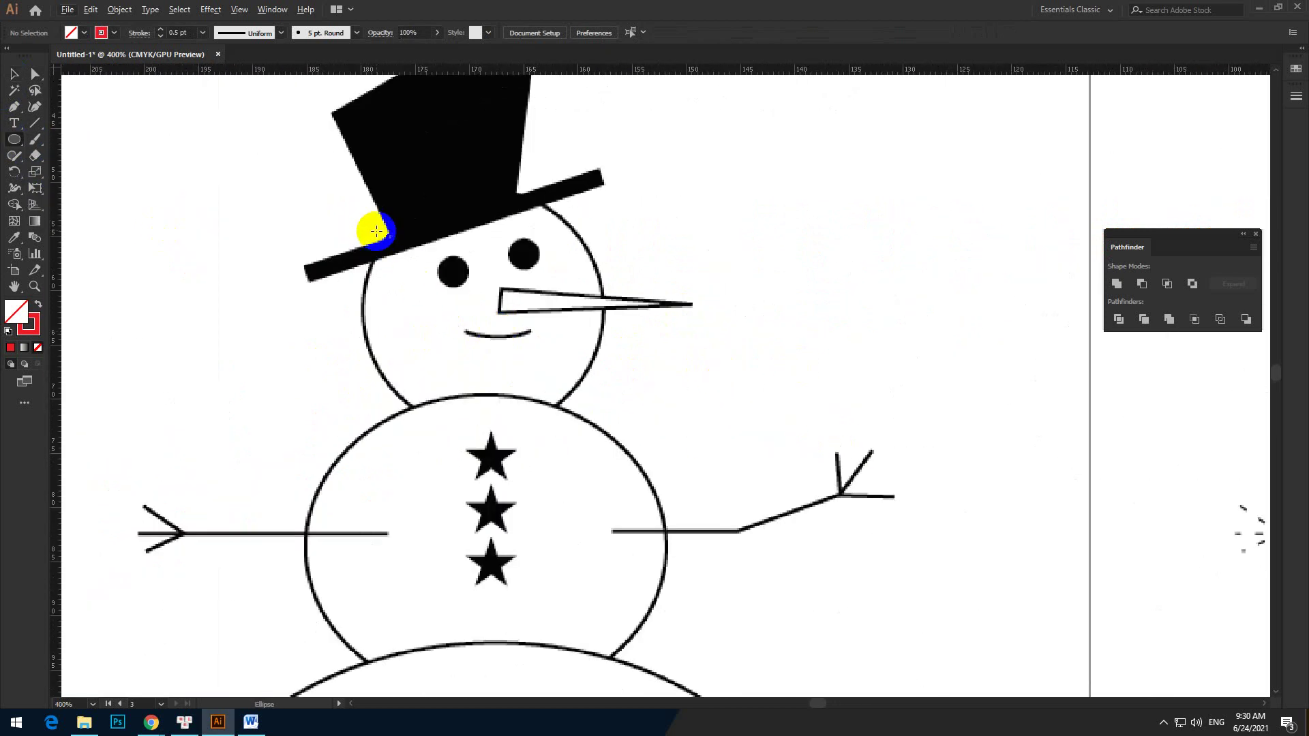
{"action": "mouse_move", "coordinate": [472, 310]}
{"action": "left_mouse_down"}
{"action": "mouse_move", "coordinate": [541, 395]}
{"action": "mouse_move", "coordinate": [579, 403]}
{"action": "mouse_move", "coordinate": [564, 376]}
{"action": "left_mouse_up"}
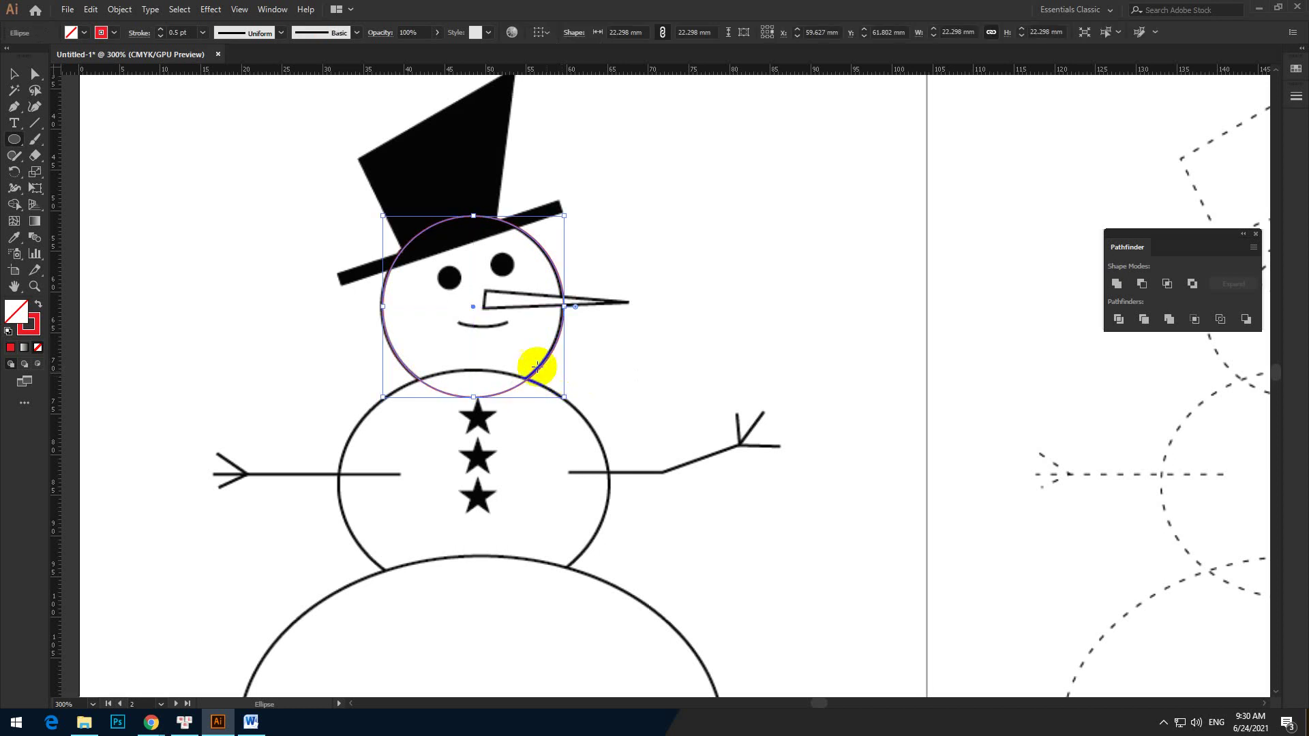
{"action": "left_click", "coordinate": [14, 73]}
{"action": "left_click", "coordinate": [516, 301]}
{"action": "scroll", "coordinate": [546, 297], "scroll_direction": "up", "scroll_amount": 3}
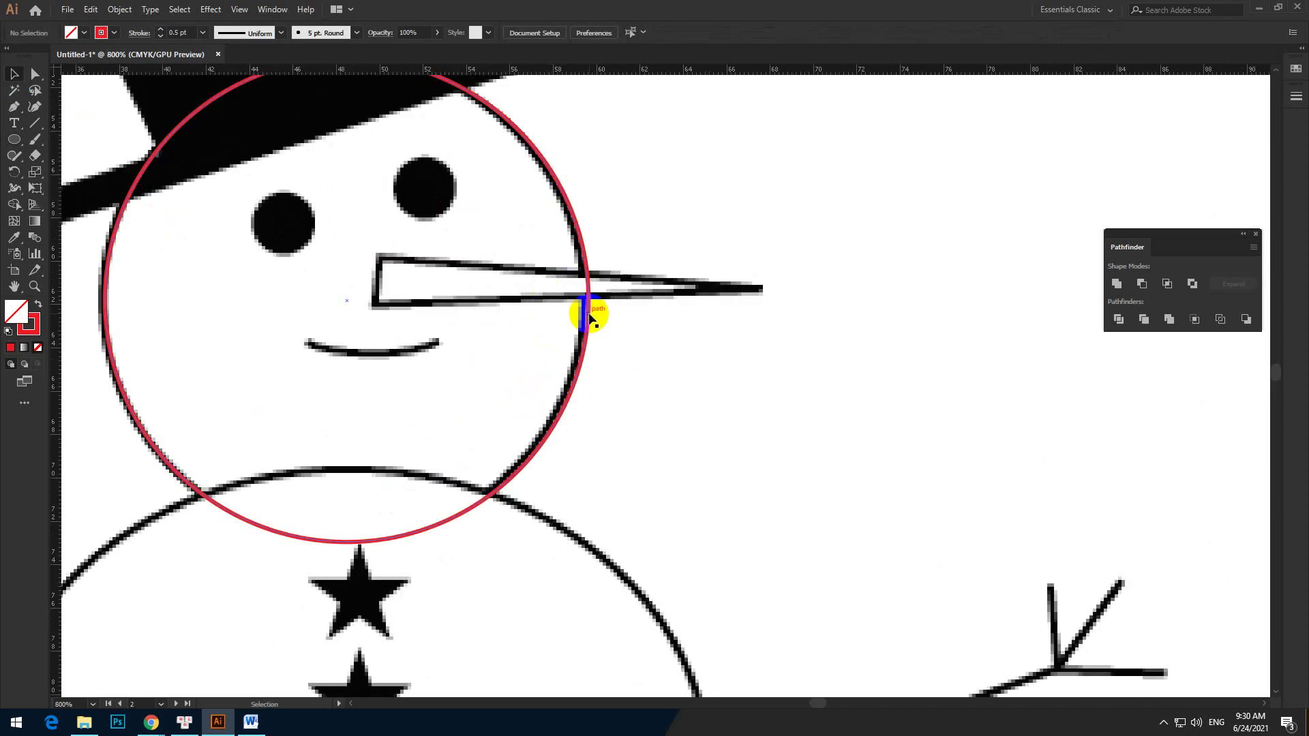
{"action": "scroll", "coordinate": [637, 366], "scroll_direction": "down", "scroll_amount": 2}
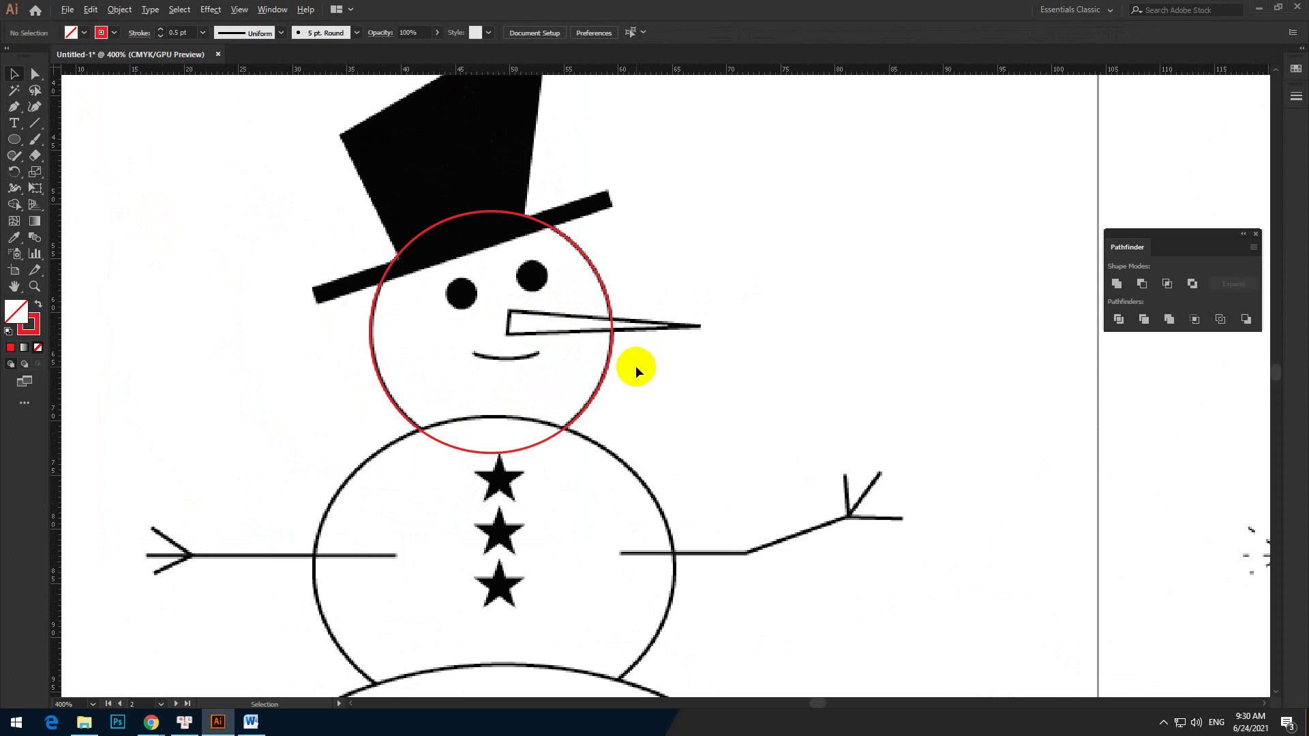
Step: Trace both of the sample snowman's eyes with small red circles using the Ellipse tool, and deselect them
{"action": "left_click_drag", "start_coordinate": [520, 555], "coordinate": [502, 396]}
{"action": "left_click_drag", "start_coordinate": [474, 216], "coordinate": [439, 364]}
{"action": "scroll", "coordinate": [437, 267], "scroll_direction": "up", "scroll_amount": 1}
{"action": "left_click", "coordinate": [13, 139]}
{"action": "left_click_drag", "start_coordinate": [393, 298], "coordinate": [626, 265]}
{"action": "scroll", "coordinate": [409, 318], "scroll_direction": "up", "scroll_amount": 2}
{"action": "key", "text": "v"}
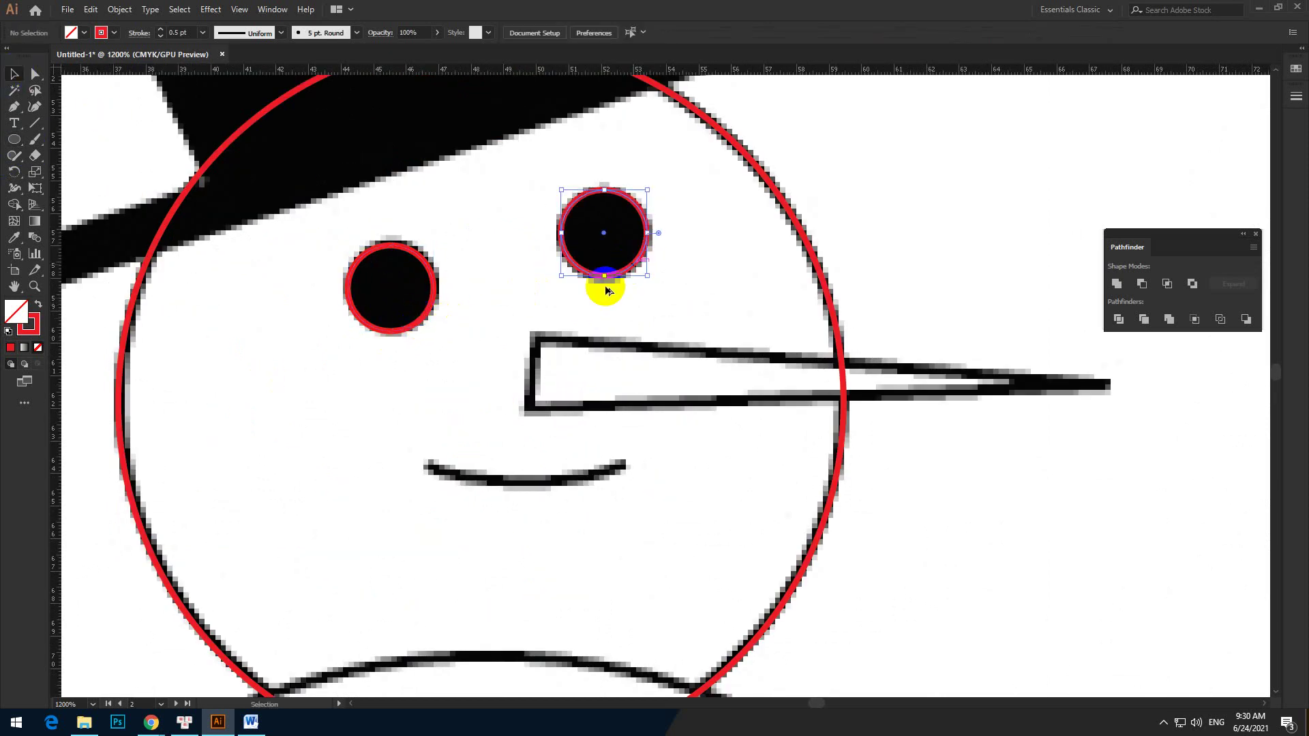
{"action": "left_click", "coordinate": [485, 349]}
Step: Trace the sample snowman's pointed nose as a closed triangle with the Pen tool, and deselect it
{"action": "scroll", "coordinate": [485, 349], "scroll_direction": "down", "scroll_amount": 1}
{"action": "left_click_drag", "start_coordinate": [649, 504], "coordinate": [523, 452]}
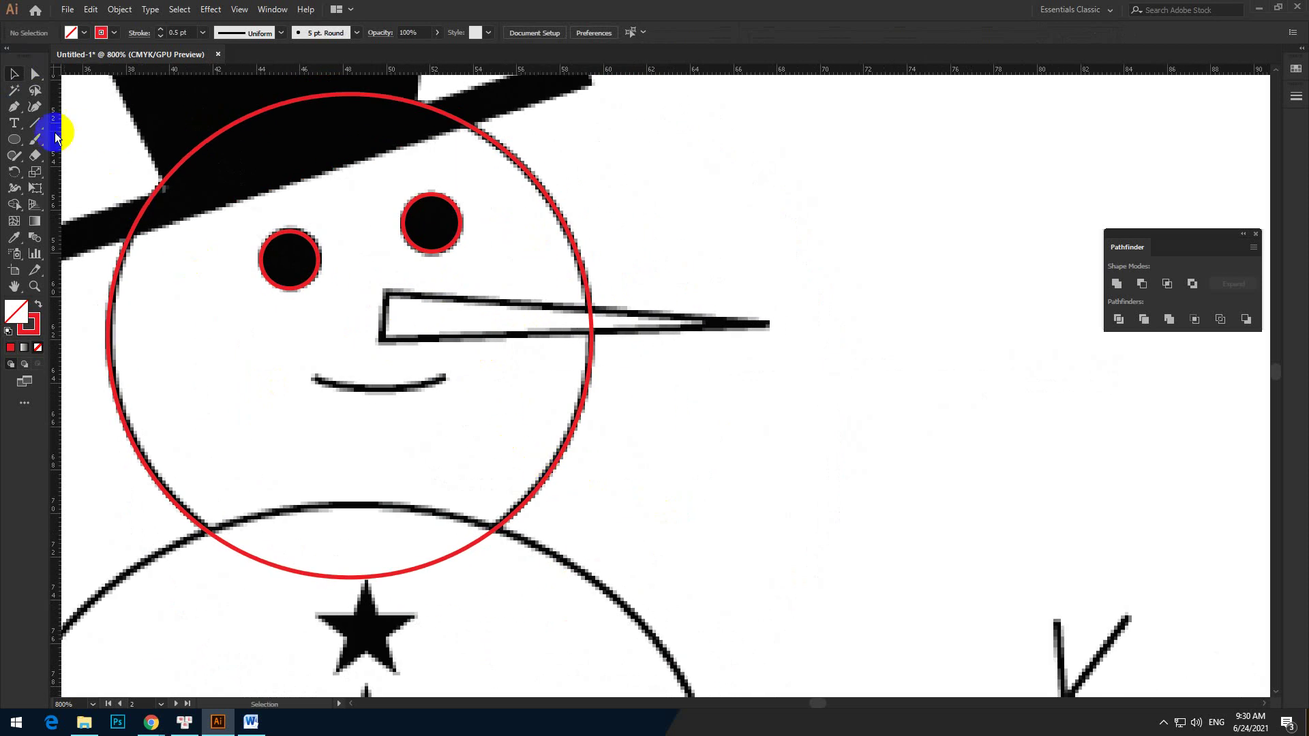
{"action": "left_click", "coordinate": [13, 106]}
{"action": "left_click", "coordinate": [387, 296]}
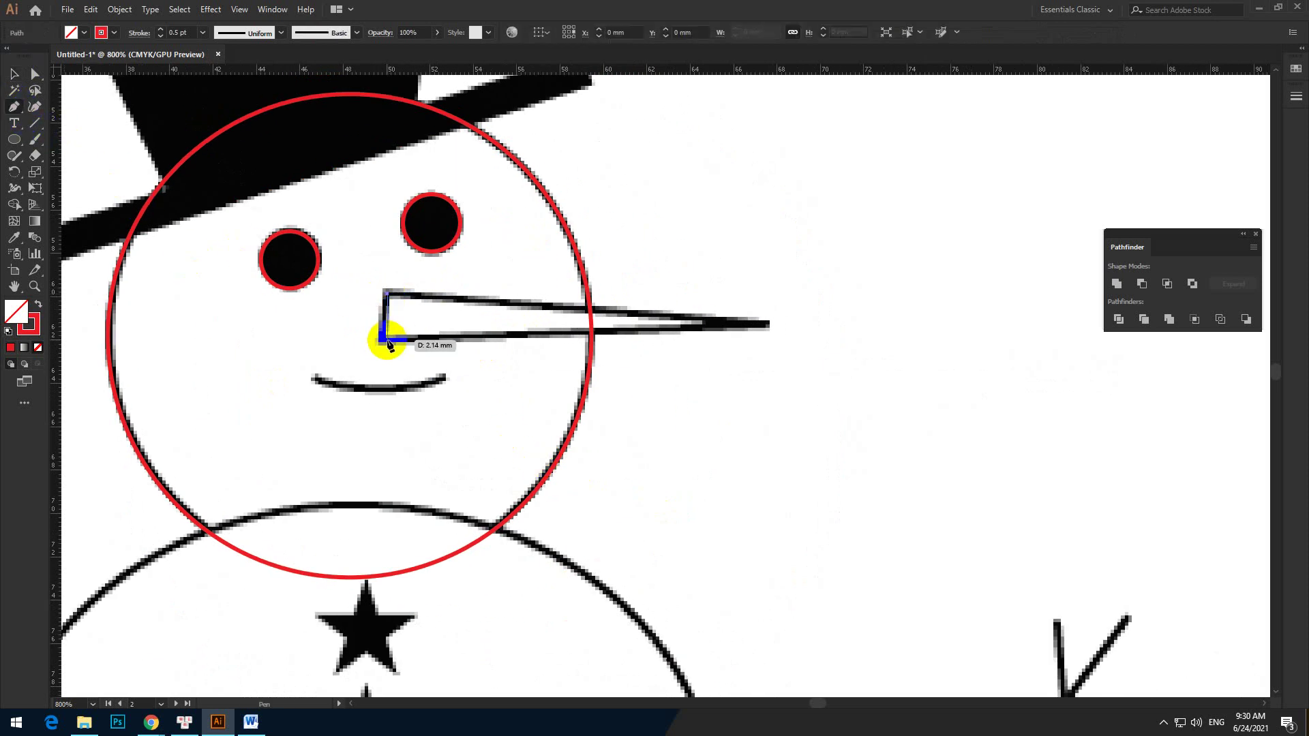
{"action": "left_click", "coordinate": [382, 340]}
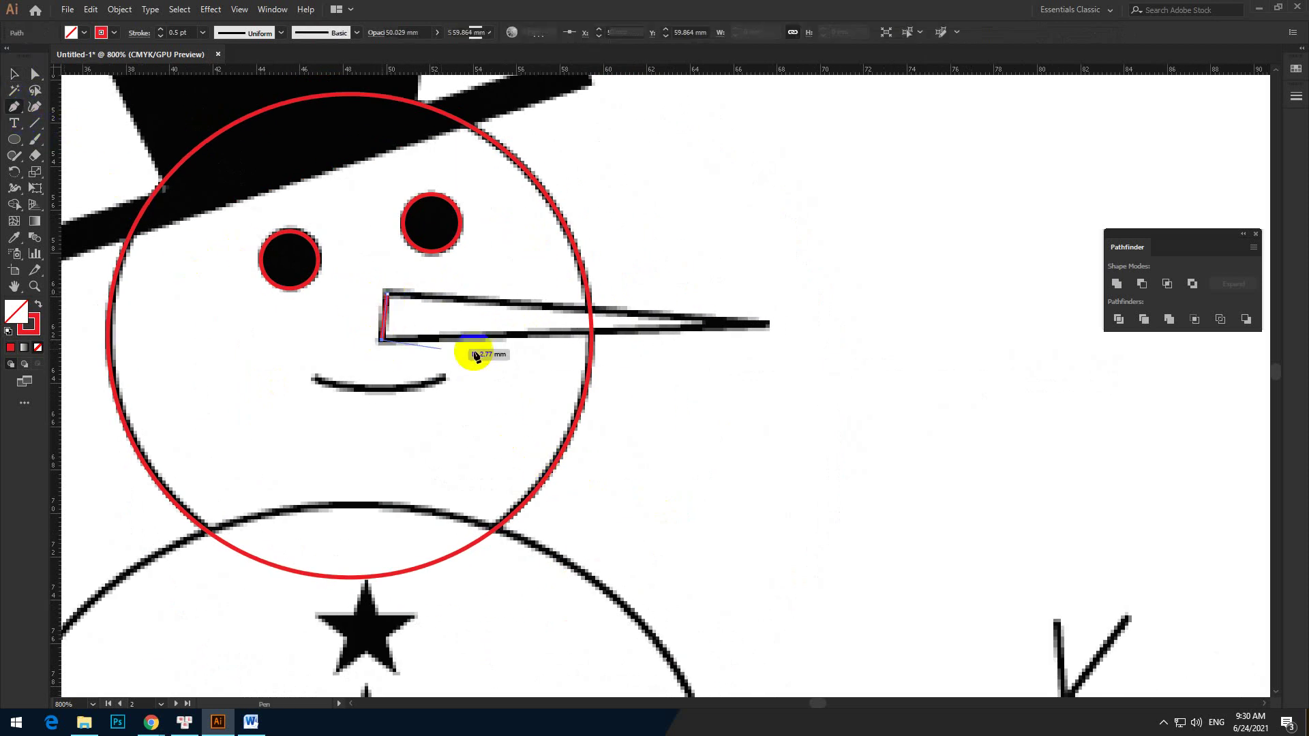
{"action": "left_click", "coordinate": [769, 326]}
{"action": "left_click", "coordinate": [386, 295]}
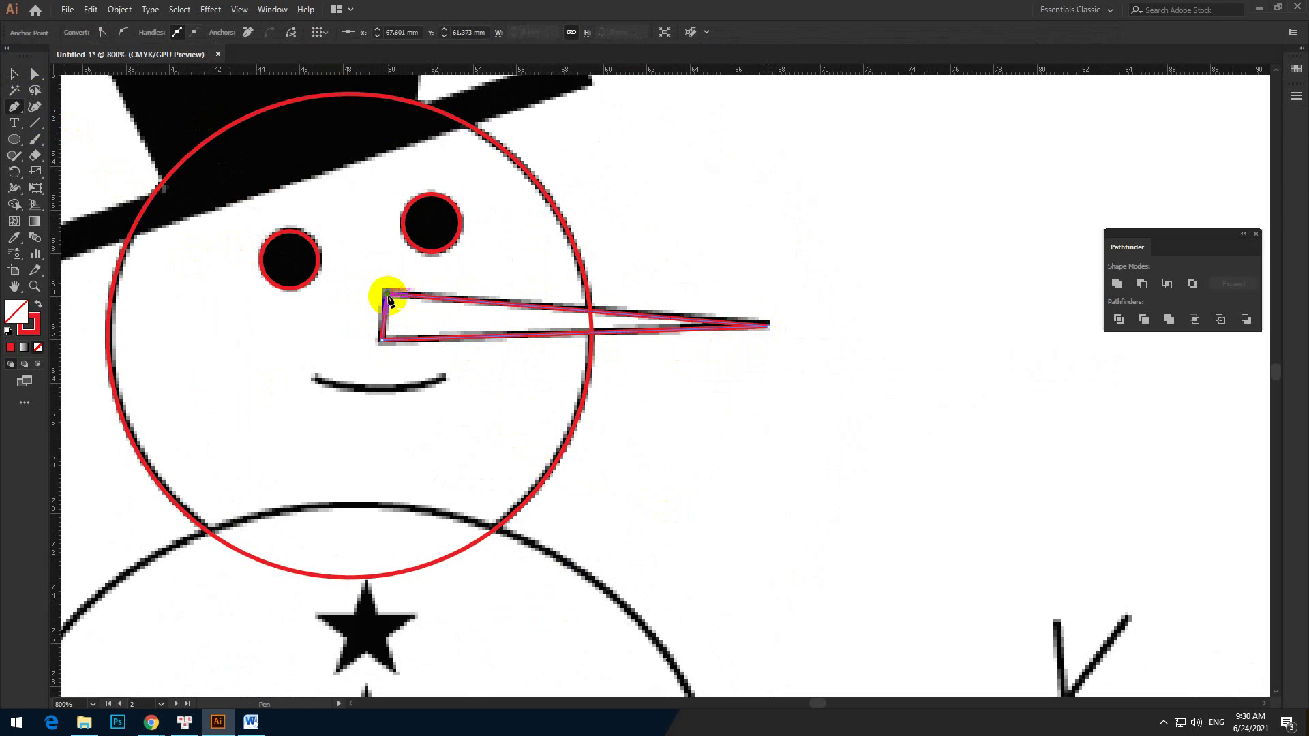
{"action": "left_click", "coordinate": [13, 74]}
{"action": "left_click", "coordinate": [145, 265]}
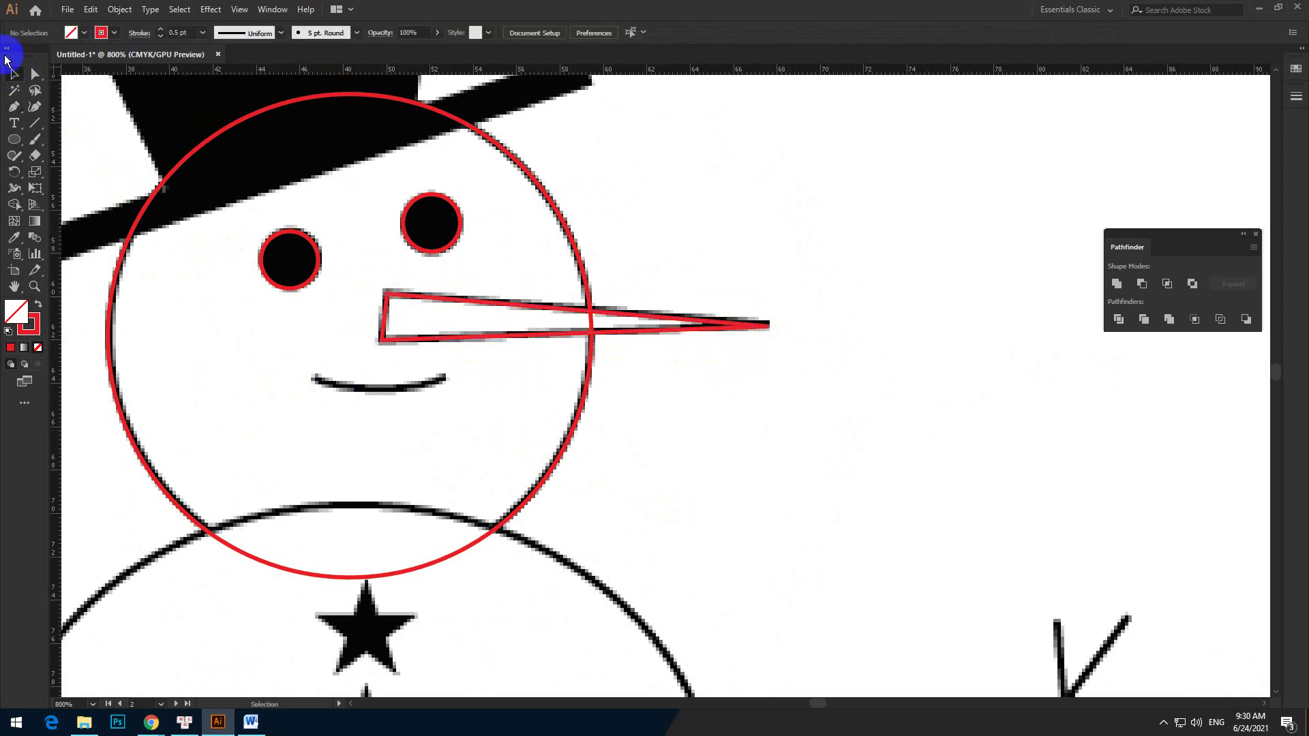
Step: Trace the smile with the Pen tool as one open curve between its two ends, and deselect it
{"action": "left_click", "coordinate": [15, 108]}
{"action": "scroll", "coordinate": [289, 382], "scroll_direction": "up", "scroll_amount": 1}
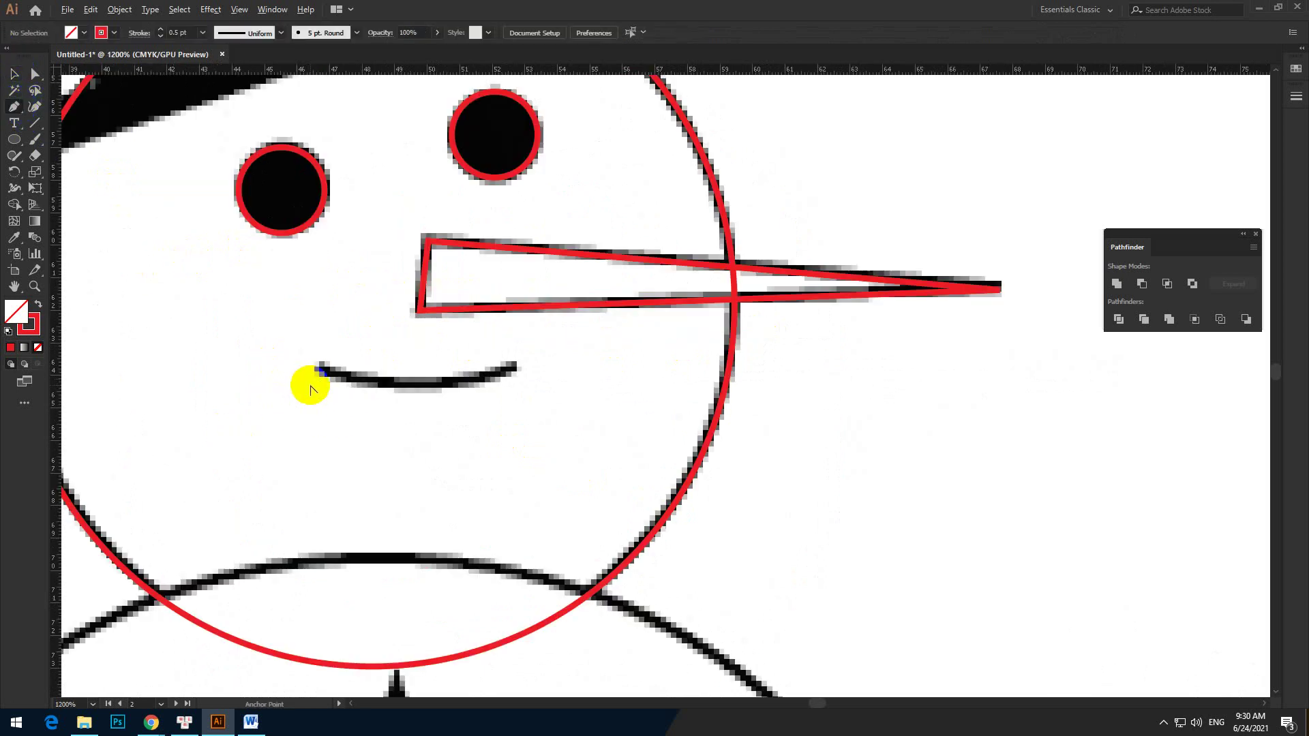
{"action": "left_click_drag", "start_coordinate": [321, 370], "coordinate": [514, 372]}
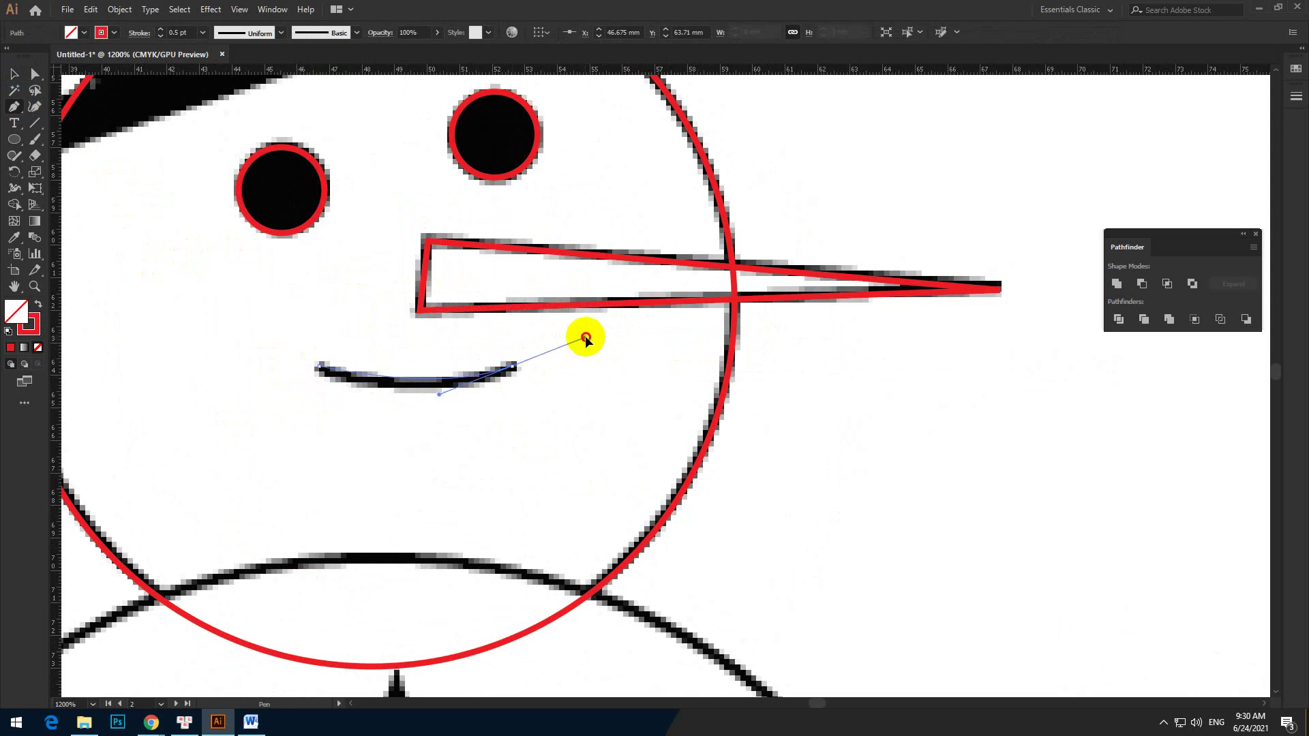
{"action": "left_click_drag", "start_coordinate": [605, 332], "coordinate": [605, 330]}
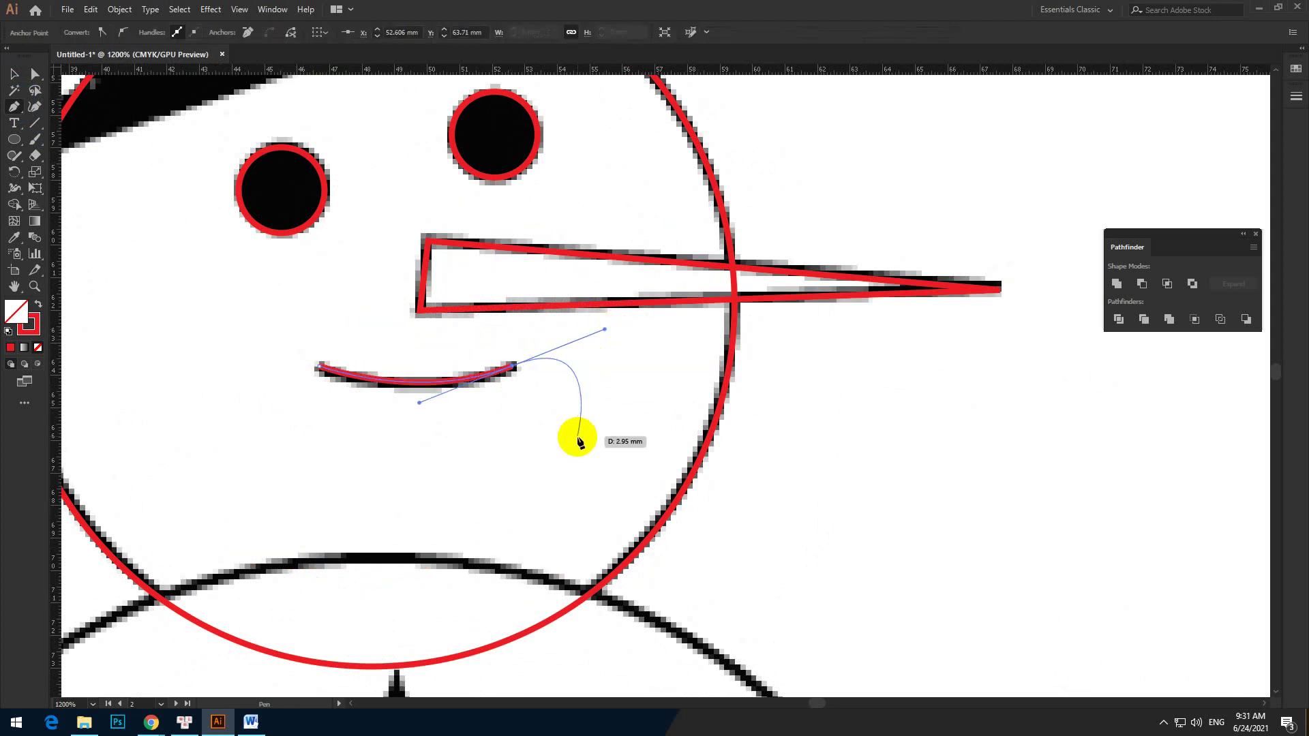
{"action": "left_click", "coordinate": [14, 73]}
{"action": "left_click", "coordinate": [338, 366]}
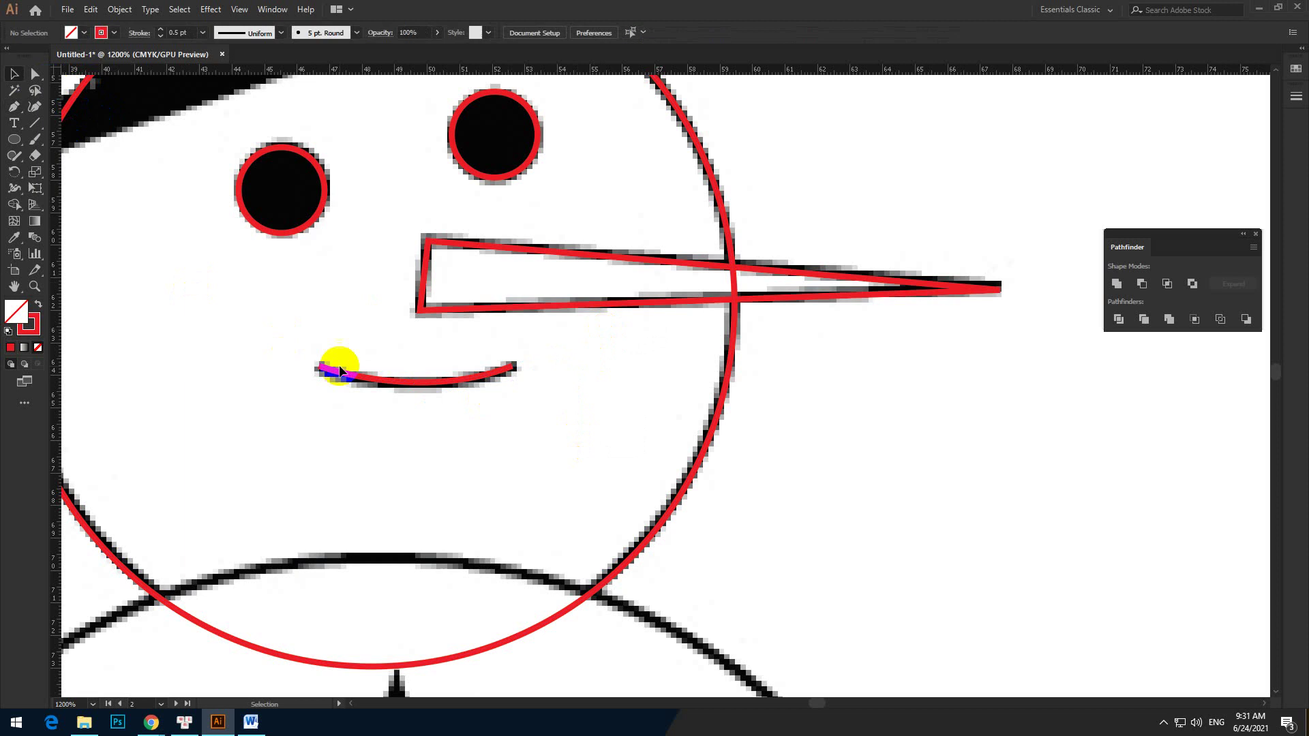
Step: Move the red head circle, eyes, nose and smile together 235 mm to the right onto the blank artboard, and deselect them
{"action": "scroll", "coordinate": [338, 365], "scroll_direction": "down", "scroll_amount": 3}
{"action": "scroll", "coordinate": [339, 365], "scroll_direction": "down", "scroll_amount": 1}
{"action": "left_click_drag", "start_coordinate": [215, 241], "coordinate": [635, 531]}
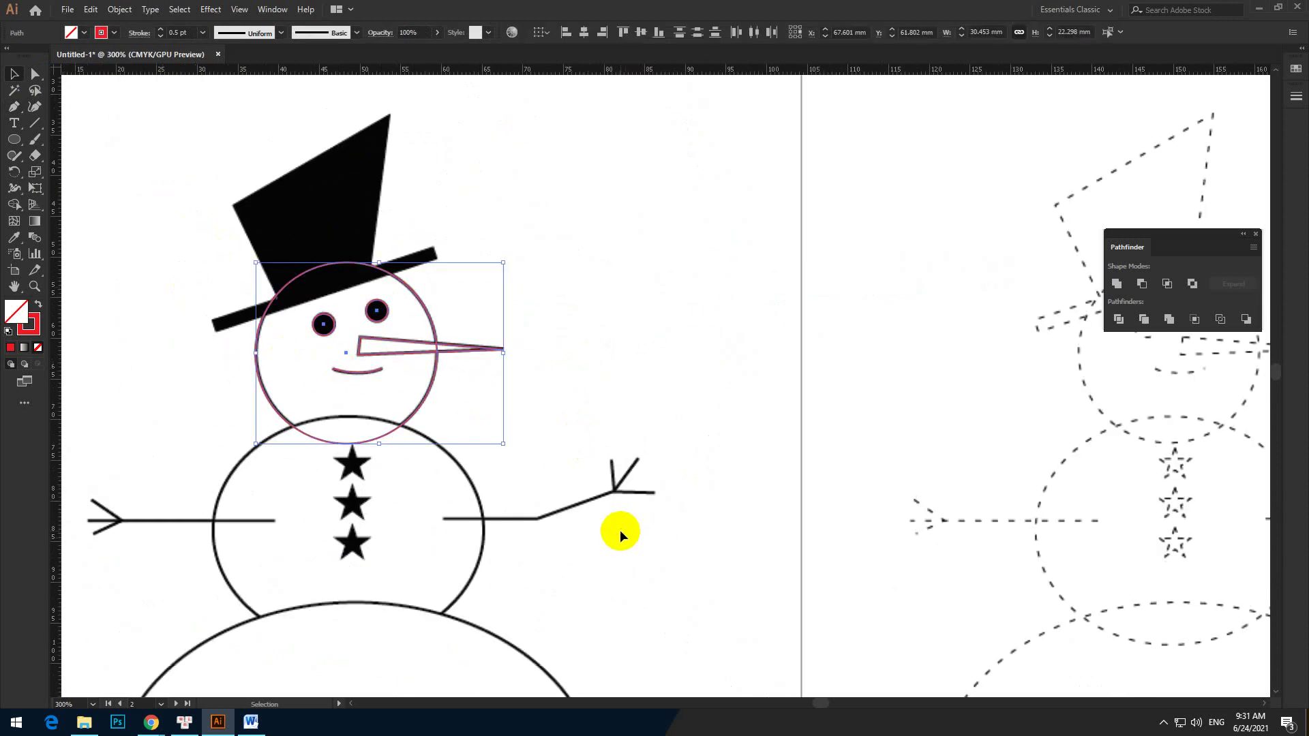
{"action": "key", "text": "ctrl+3"}
{"action": "scroll", "coordinate": [653, 502], "scroll_direction": "down", "scroll_amount": 3}
{"action": "left_click", "coordinate": [1150, 561]}
{"action": "left_click_drag", "start_coordinate": [1139, 561], "coordinate": [846, 566]}
{"action": "scroll", "coordinate": [1016, 514], "scroll_direction": "up", "scroll_amount": 2}
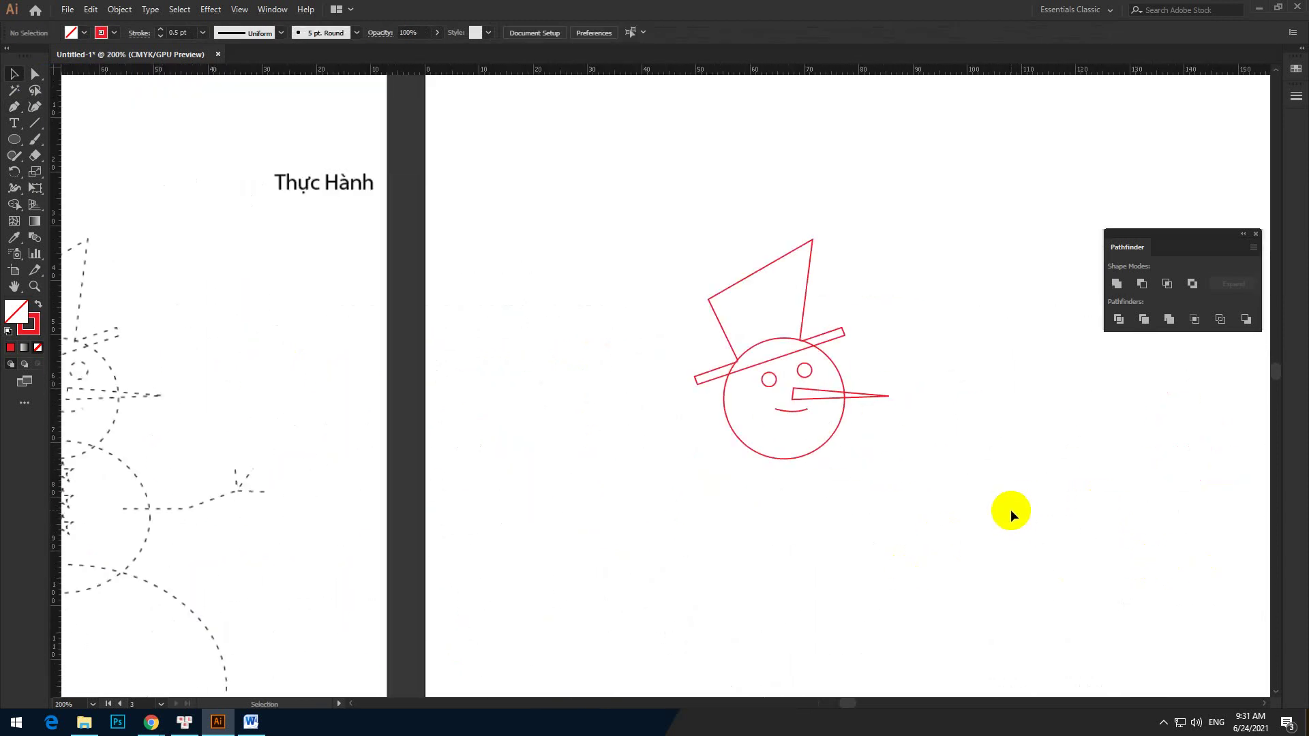
Step: Trace the sample snowman's middle body ball with an ellipse about 33.4 by 28.5 mm, and deselect it
{"action": "scroll", "coordinate": [1005, 502], "scroll_direction": "down", "scroll_amount": 2}
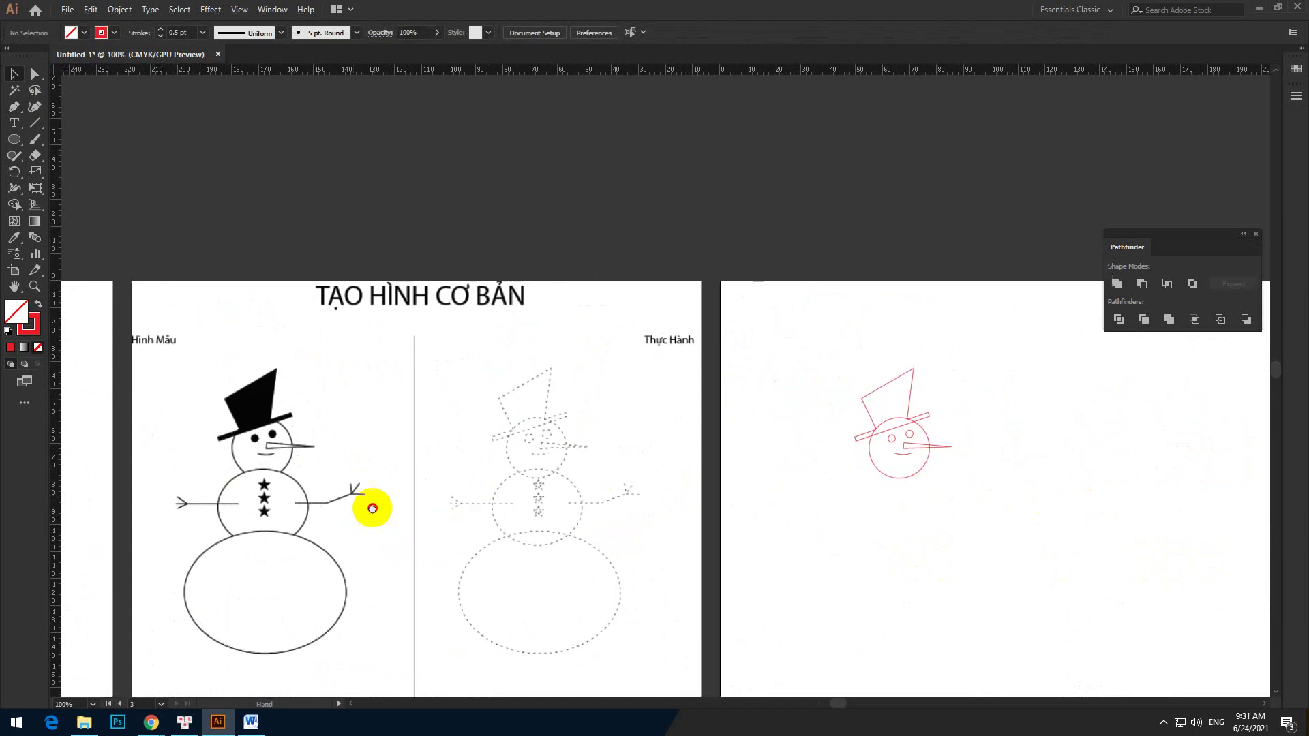
{"action": "scroll", "coordinate": [423, 436], "scroll_direction": "up", "scroll_amount": 1}
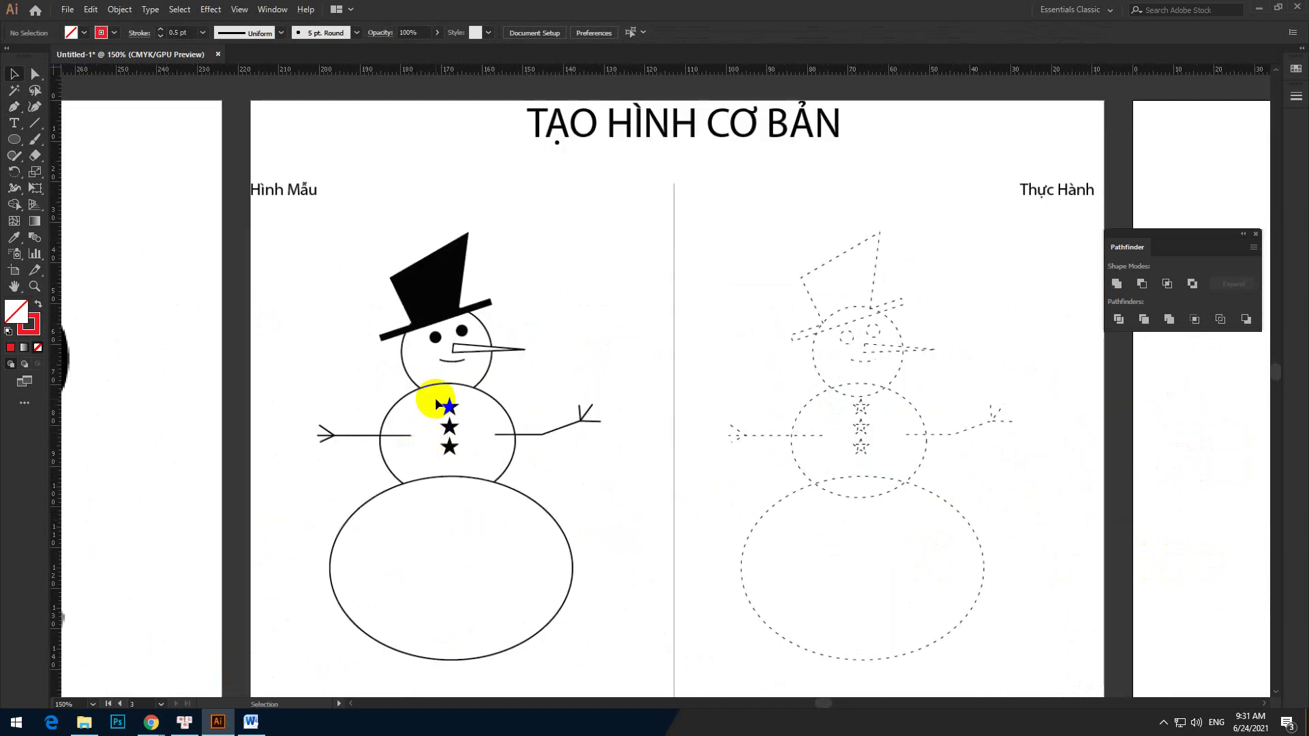
{"action": "scroll", "coordinate": [435, 402], "scroll_direction": "up", "scroll_amount": 1}
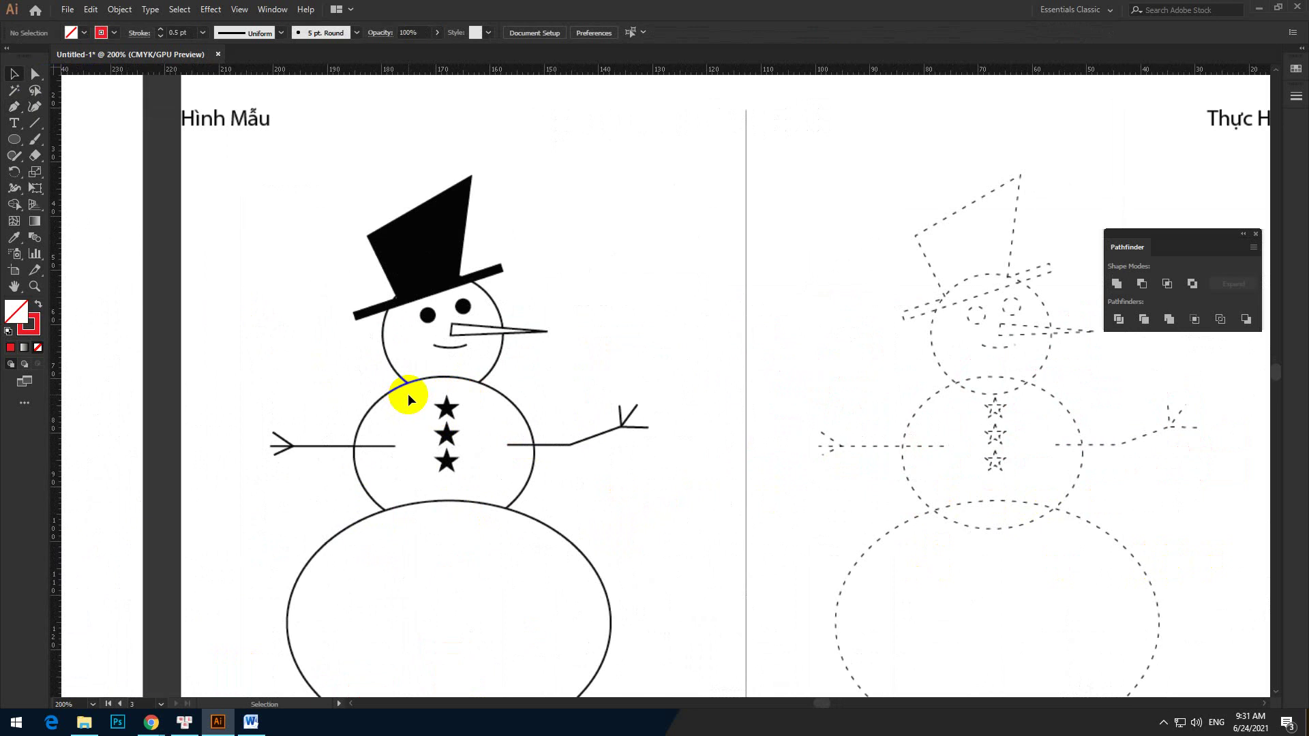
{"action": "scroll", "coordinate": [408, 390], "scroll_direction": "up", "scroll_amount": 1}
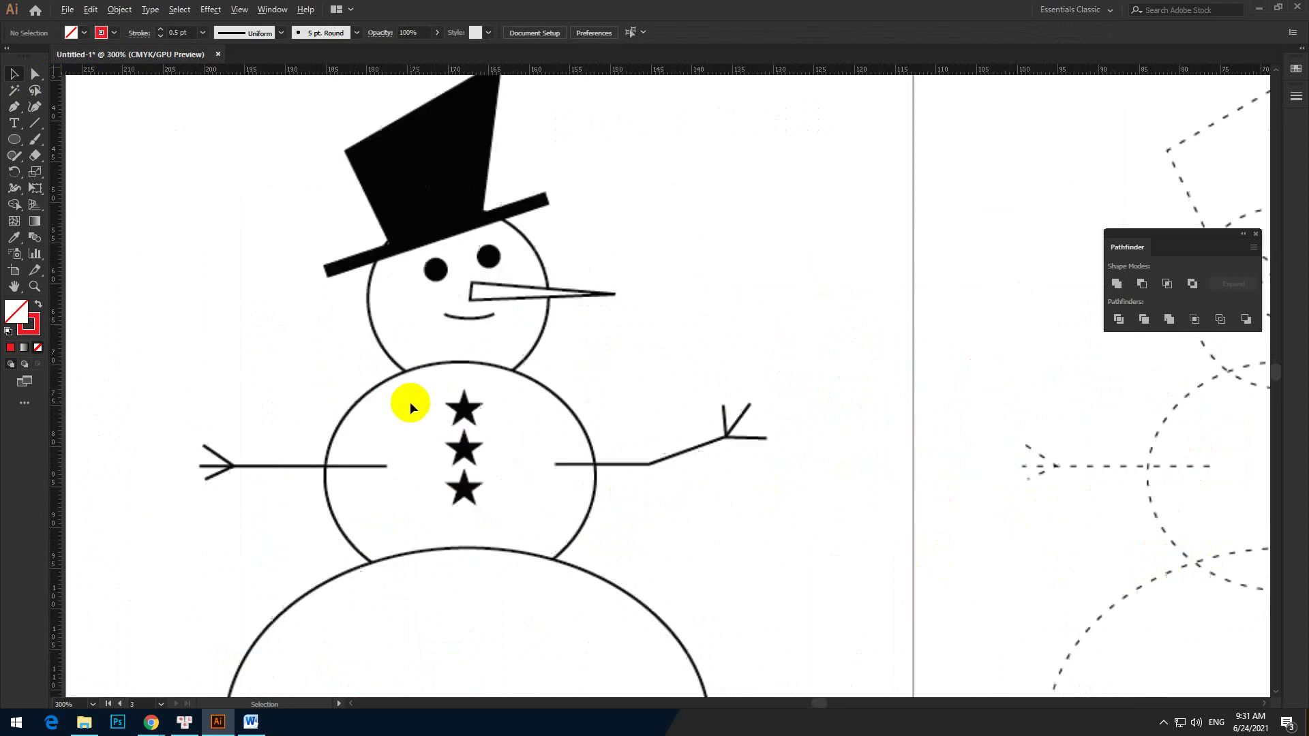
{"action": "scroll", "coordinate": [389, 474], "scroll_direction": "down", "scroll_amount": 2}
{"action": "left_click", "coordinate": [14, 140]}
{"action": "mouse_move", "coordinate": [392, 321]}
{"action": "left_mouse_down"}
{"action": "mouse_move", "coordinate": [594, 497]}
{"action": "mouse_move", "coordinate": [559, 483]}
{"action": "mouse_move", "coordinate": [575, 518]}
{"action": "mouse_move", "coordinate": [564, 520]}
{"action": "mouse_move", "coordinate": [617, 505]}
{"action": "mouse_move", "coordinate": [605, 496]}
{"action": "left_mouse_up"}
{"action": "left_click", "coordinate": [14, 74]}
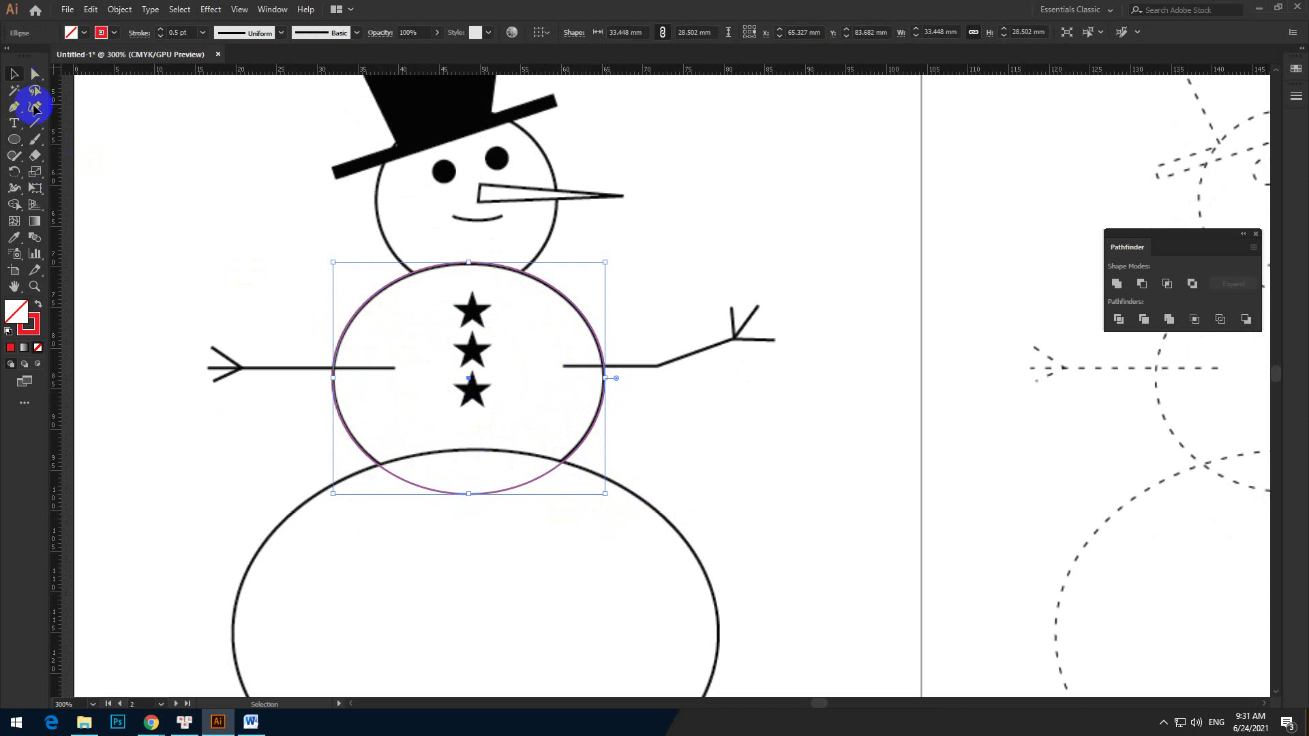
{"action": "left_click", "coordinate": [149, 231]}
Step: Trace the straight left arm as a line and its two slanted fingers as a separate V-shaped path with the Pen tool
{"action": "scroll", "coordinate": [334, 355], "scroll_direction": "up", "scroll_amount": 1}
{"action": "left_click", "coordinate": [10, 108]}
{"action": "scroll", "coordinate": [310, 379], "scroll_direction": "left", "scroll_amount": 2}
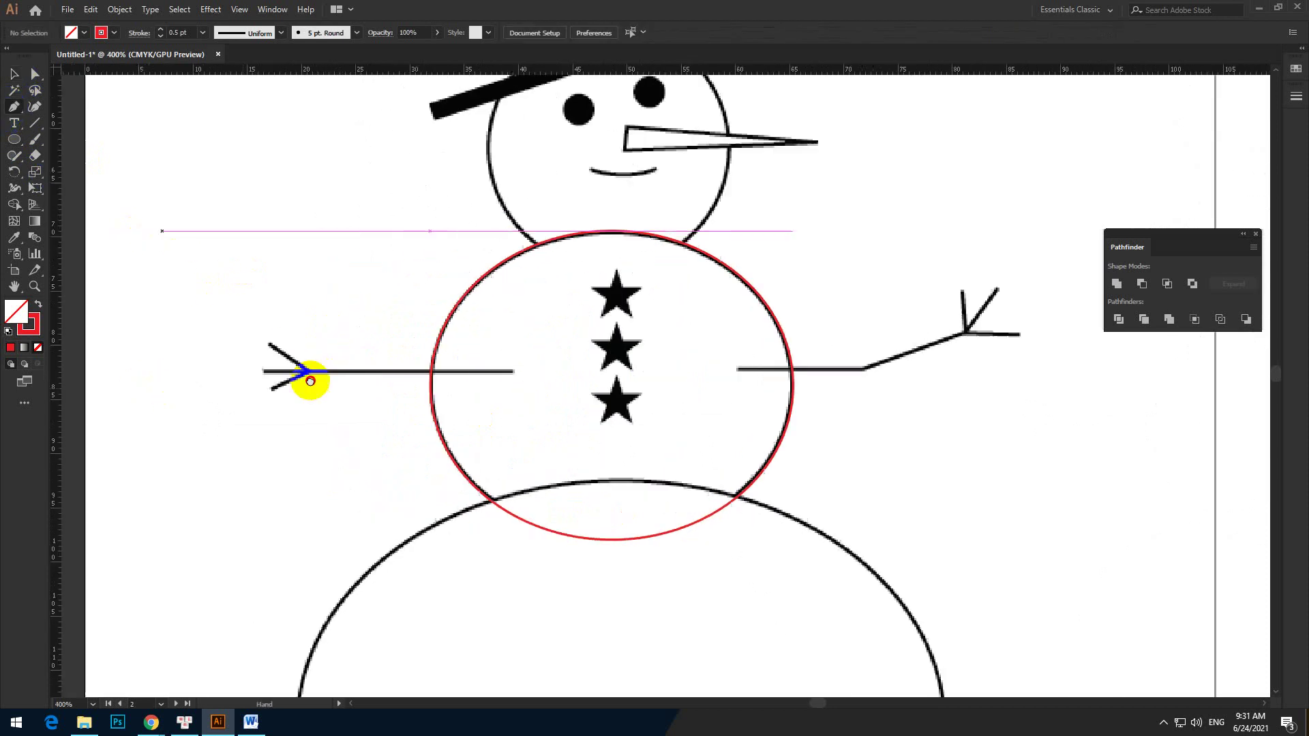
{"action": "scroll", "coordinate": [354, 402], "scroll_direction": "up", "scroll_amount": 1}
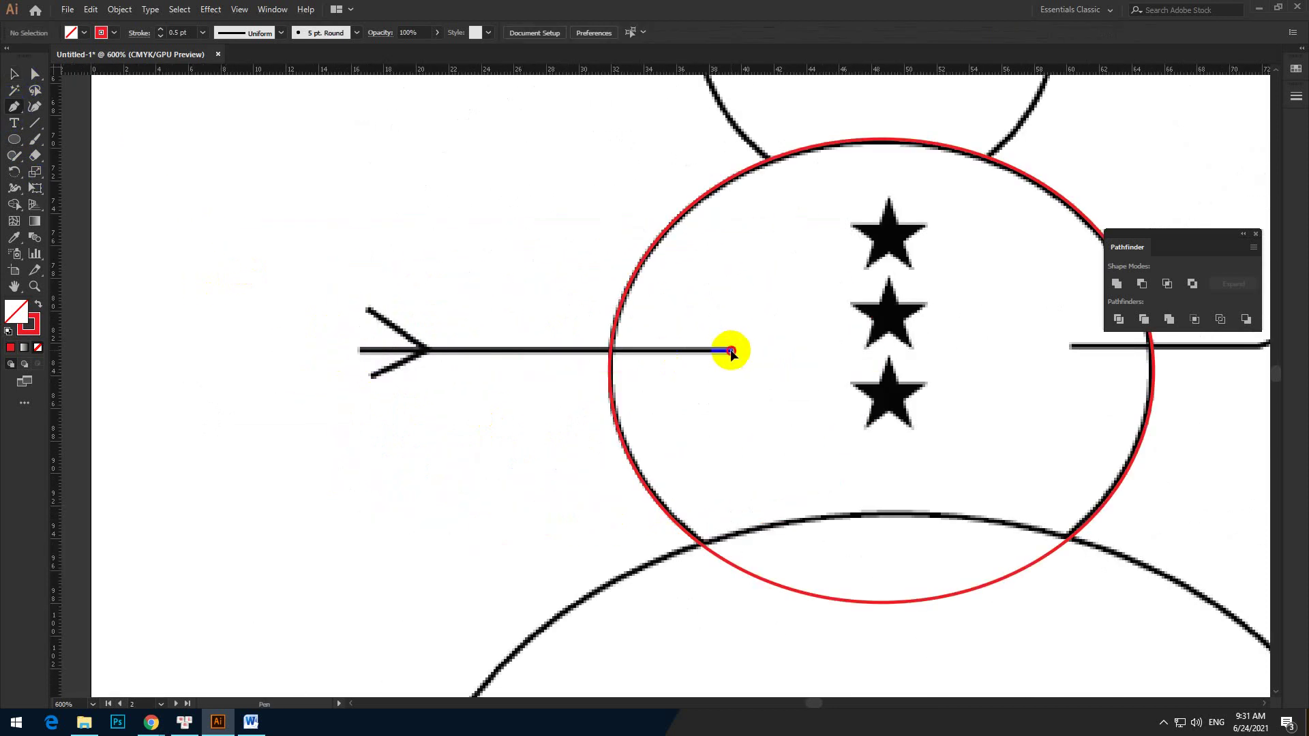
{"action": "left_click", "coordinate": [361, 352]}
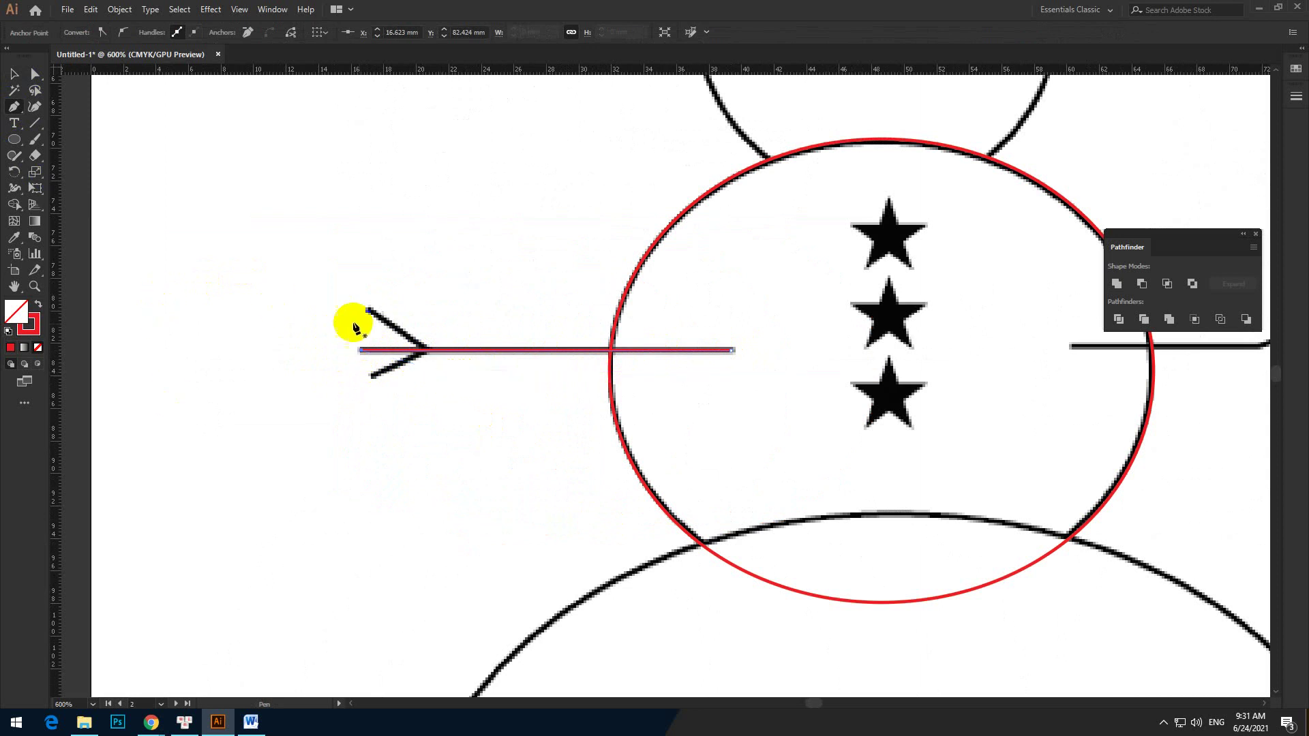
{"action": "left_click", "coordinate": [369, 313]}
{"action": "left_click", "coordinate": [424, 350]}
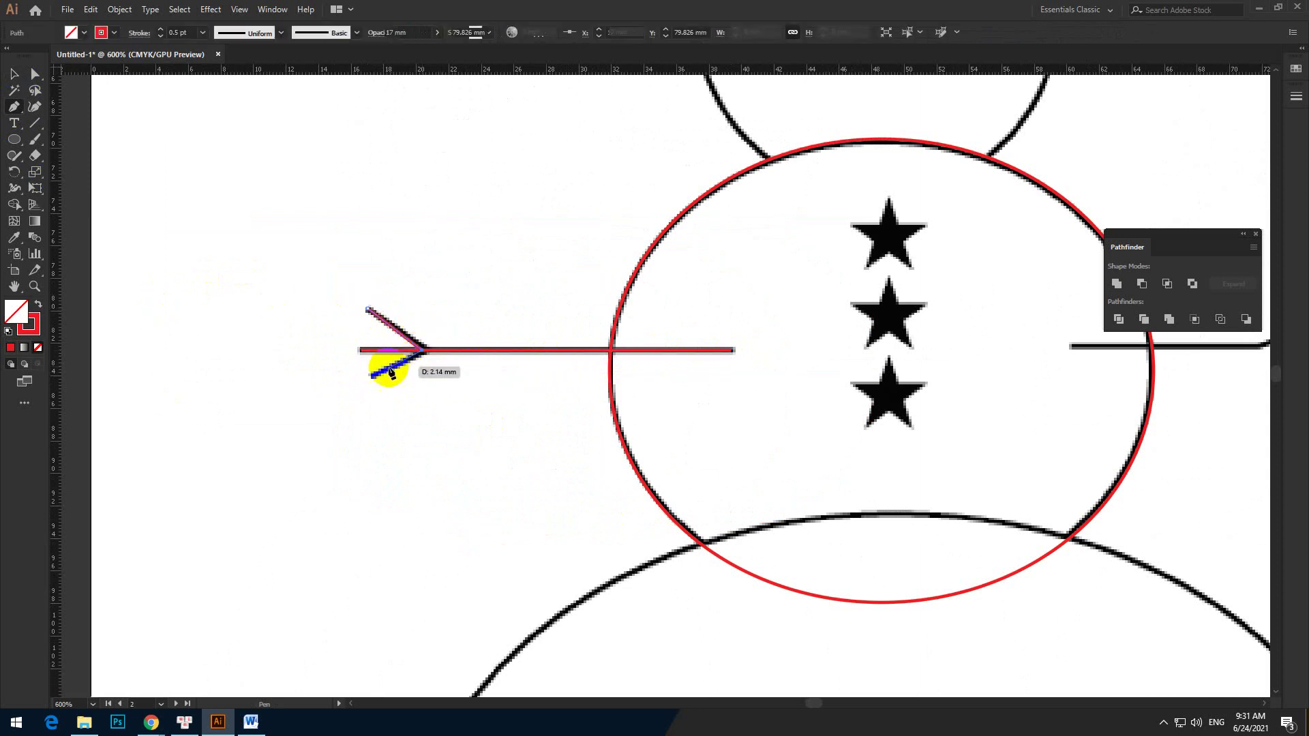
{"action": "key", "text": "v"}
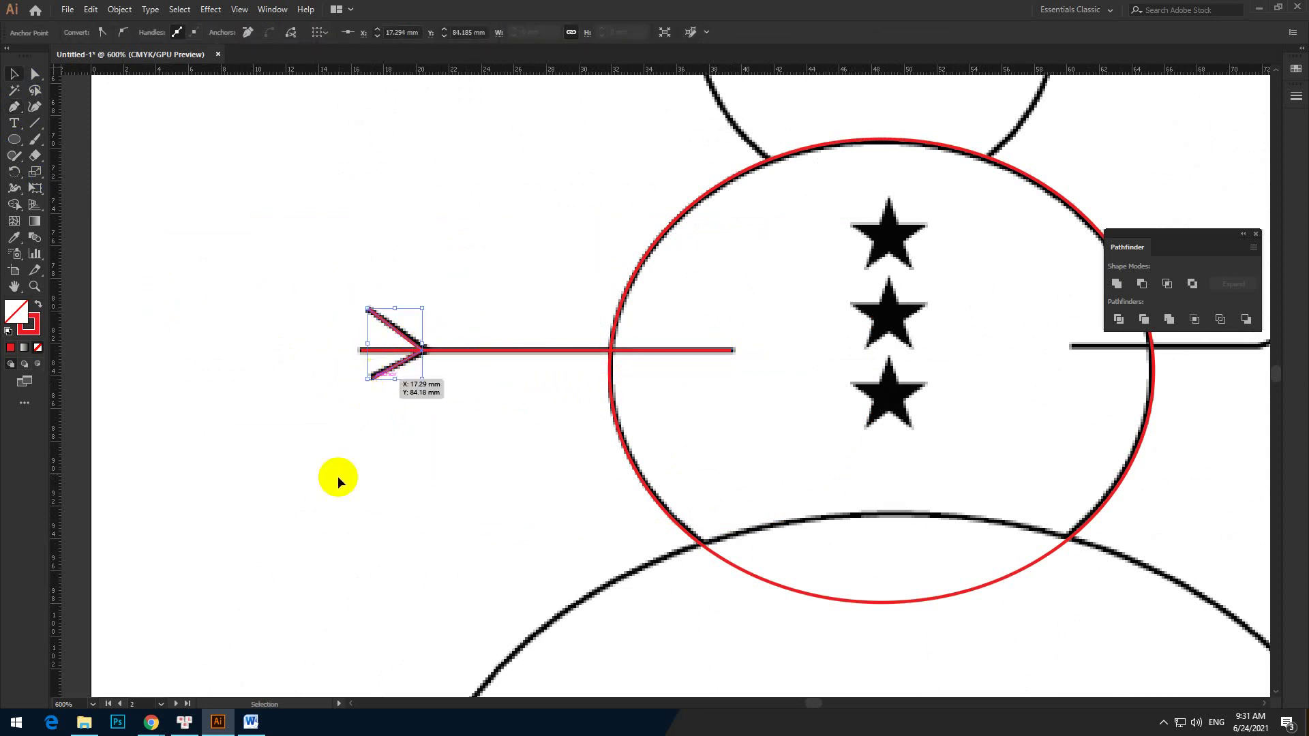
{"action": "left_click", "coordinate": [337, 476]}
Step: Trace the bent right arm from inside the body through the elbow and wrist to the tip of its diagonal finger
{"action": "scroll", "coordinate": [351, 474], "scroll_direction": "down", "scroll_amount": 2}
{"action": "left_click_drag", "start_coordinate": [722, 476], "coordinate": [389, 479]}
{"action": "scroll", "coordinate": [575, 419], "scroll_direction": "up", "scroll_amount": 1, "text": "alt"}
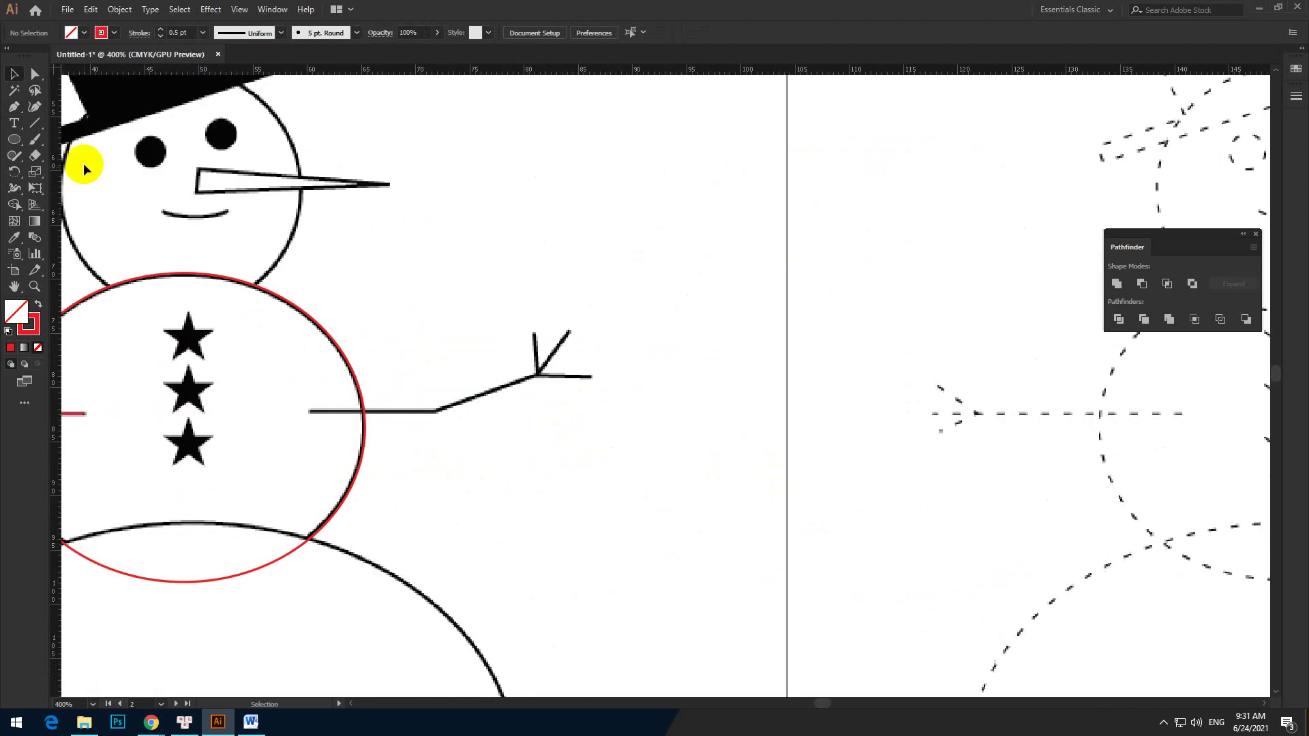
{"action": "left_click", "coordinate": [13, 106]}
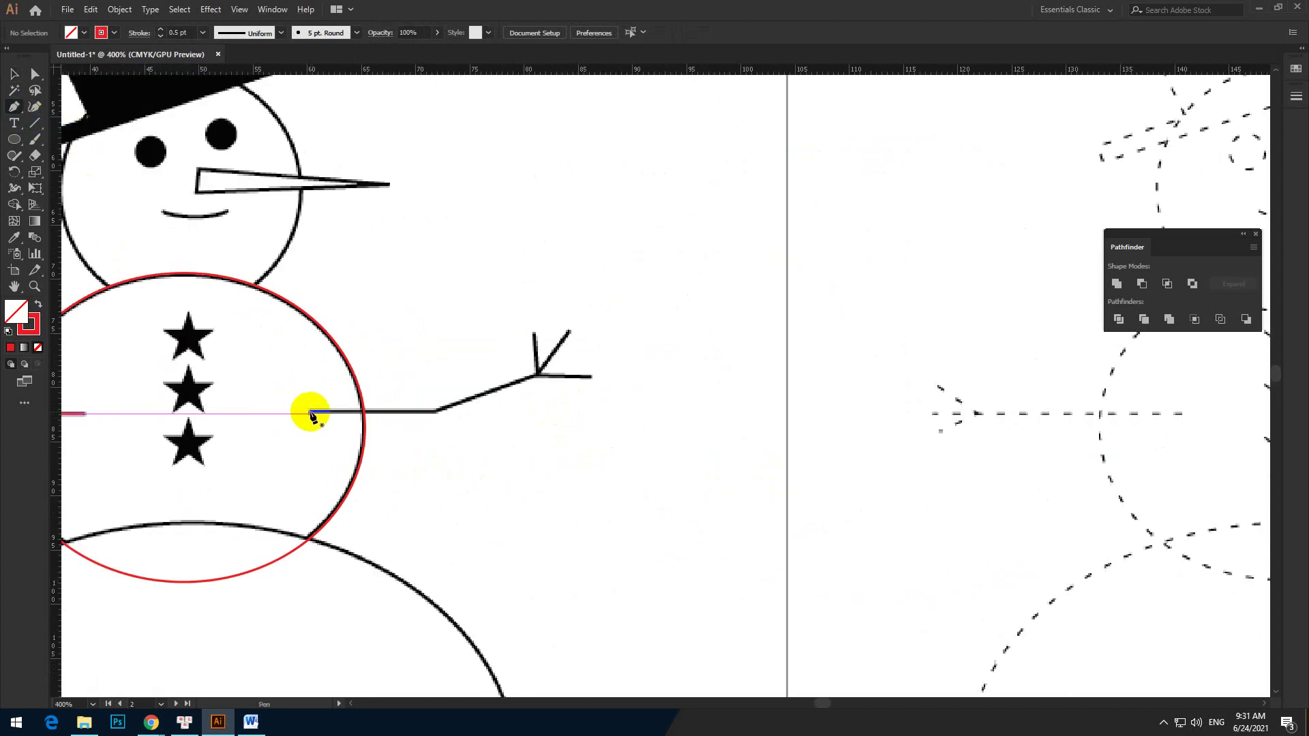
{"action": "left_click", "coordinate": [310, 414]}
{"action": "left_click", "coordinate": [437, 412]}
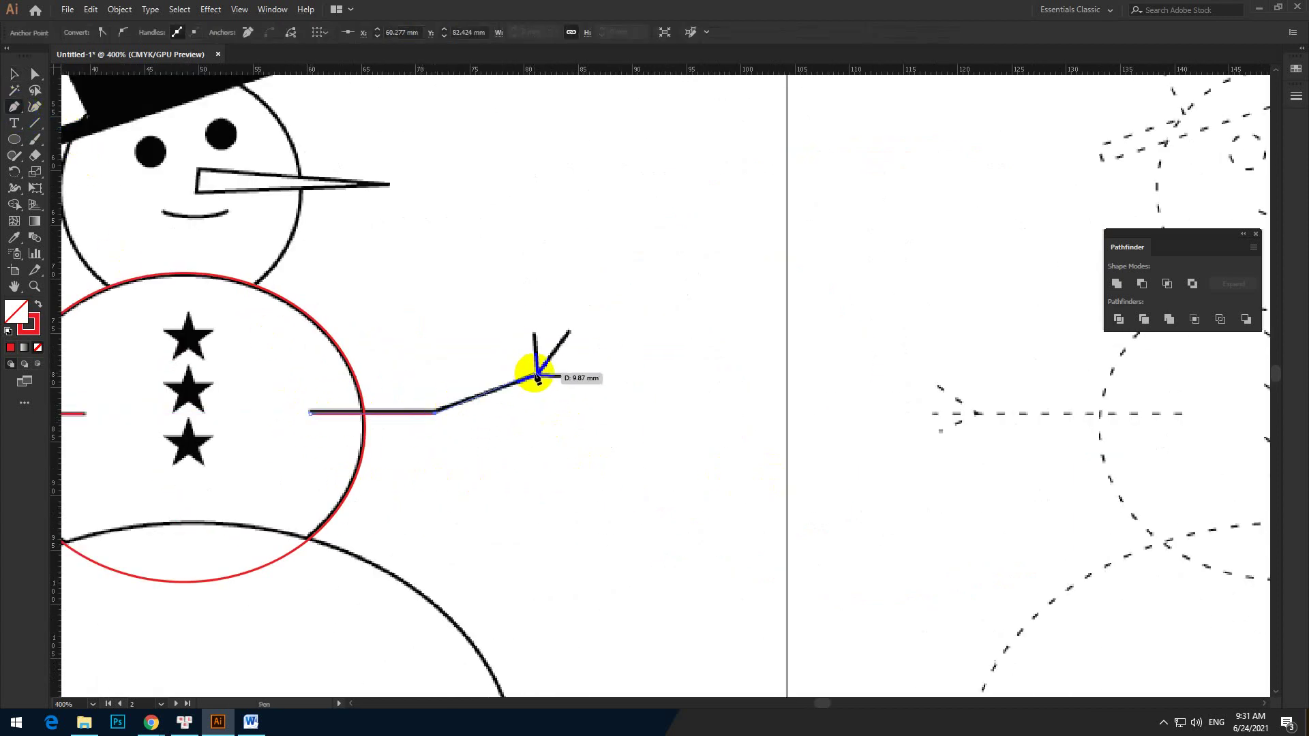
{"action": "left_click", "coordinate": [539, 374]}
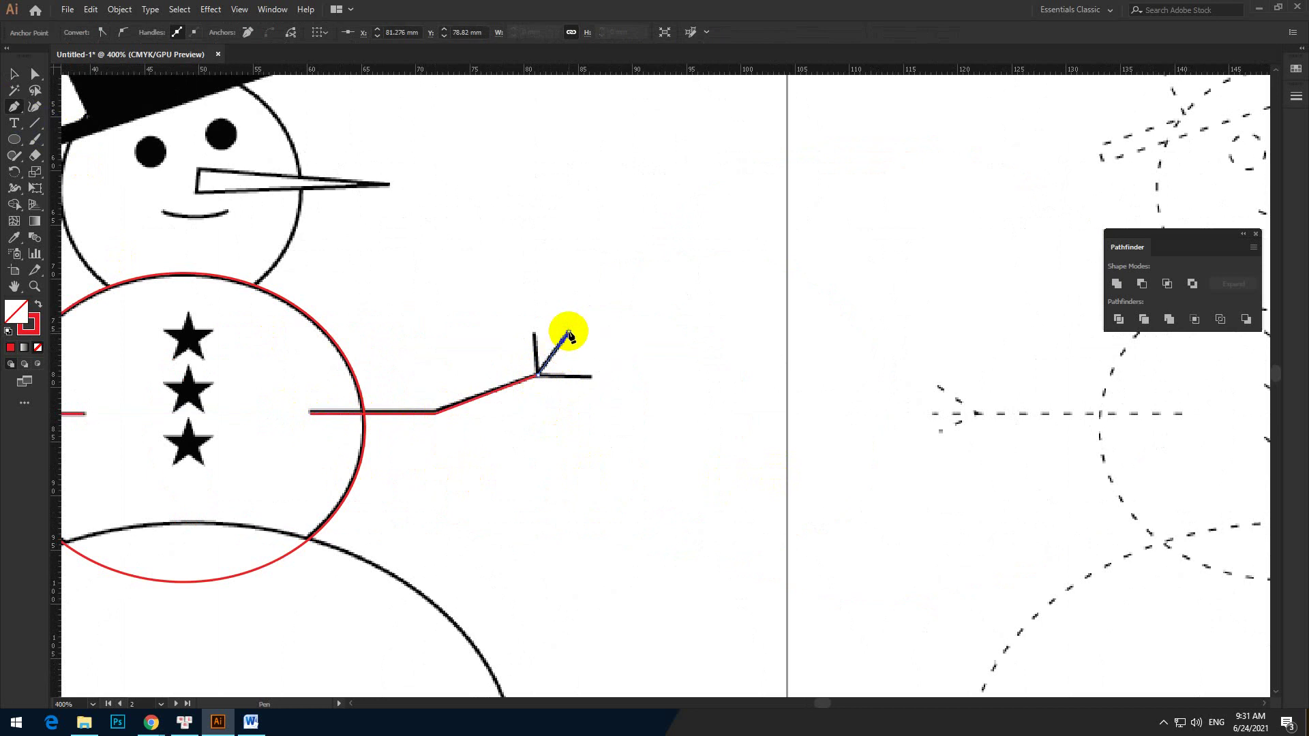
{"action": "left_click", "coordinate": [569, 334]}
{"action": "left_click", "coordinate": [539, 374]}
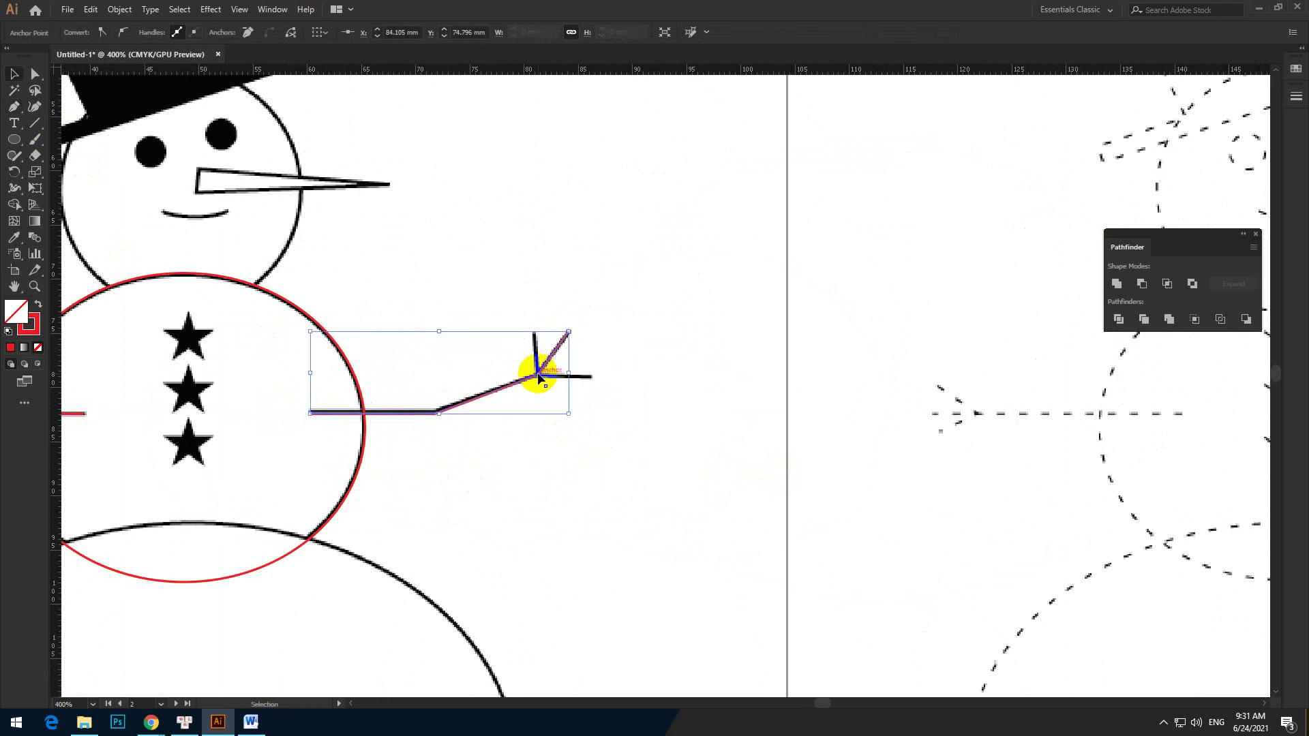
Step: Trace the right hand's upright and horizontal fingers as one V-shaped path meeting at the wrist, and deselect it
{"action": "left_click", "coordinate": [448, 341], "text": "ctrl"}
{"action": "scroll", "coordinate": [565, 384], "scroll_direction": "up", "scroll_amount": 2}
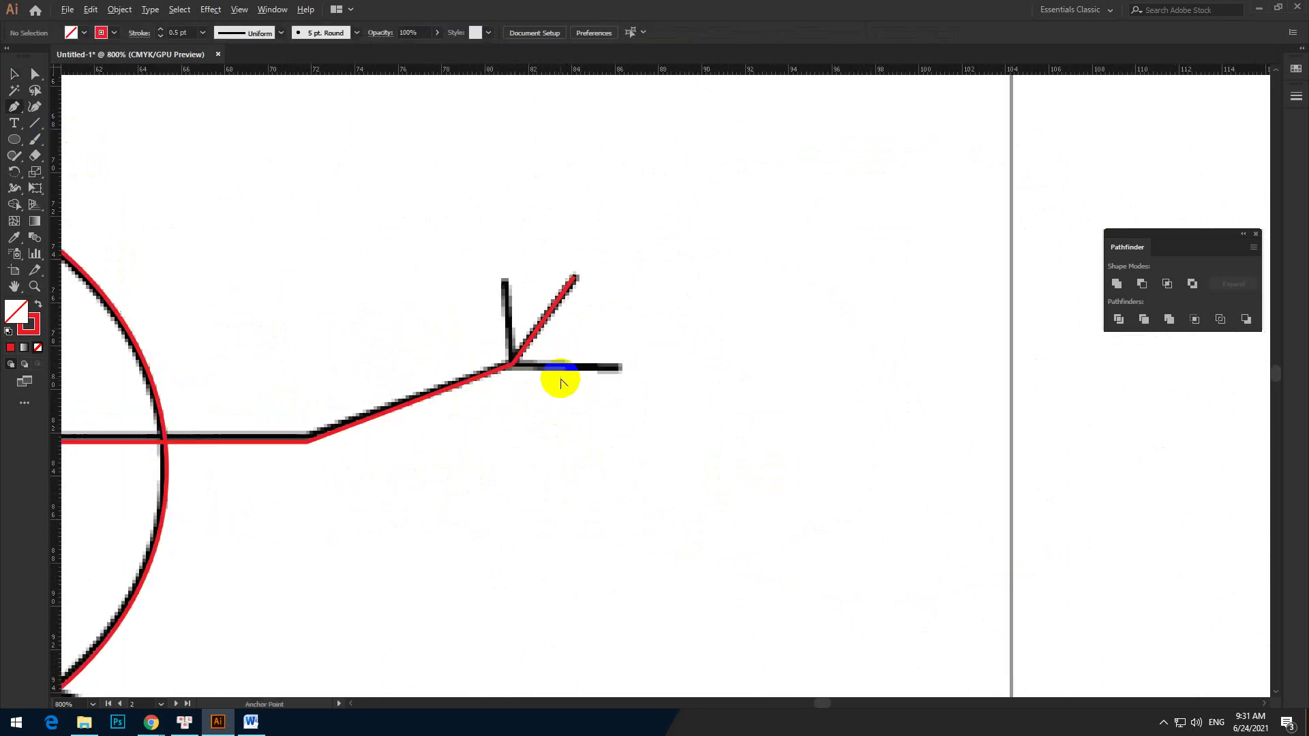
{"action": "left_click", "coordinate": [505, 282]}
{"action": "left_click", "coordinate": [512, 364]}
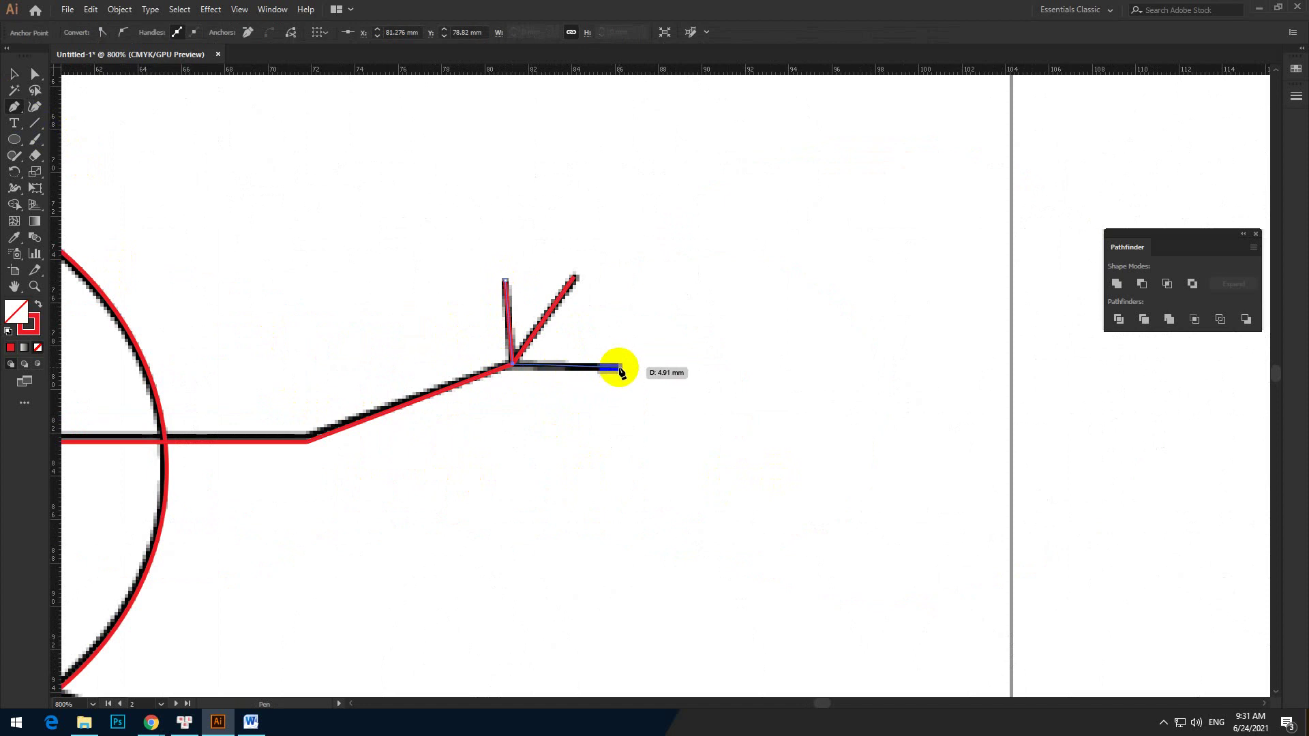
{"action": "key", "text": "v"}
{"action": "left_click", "coordinate": [661, 375]}
{"action": "scroll", "coordinate": [606, 388], "scroll_direction": "down", "scroll_amount": 4}
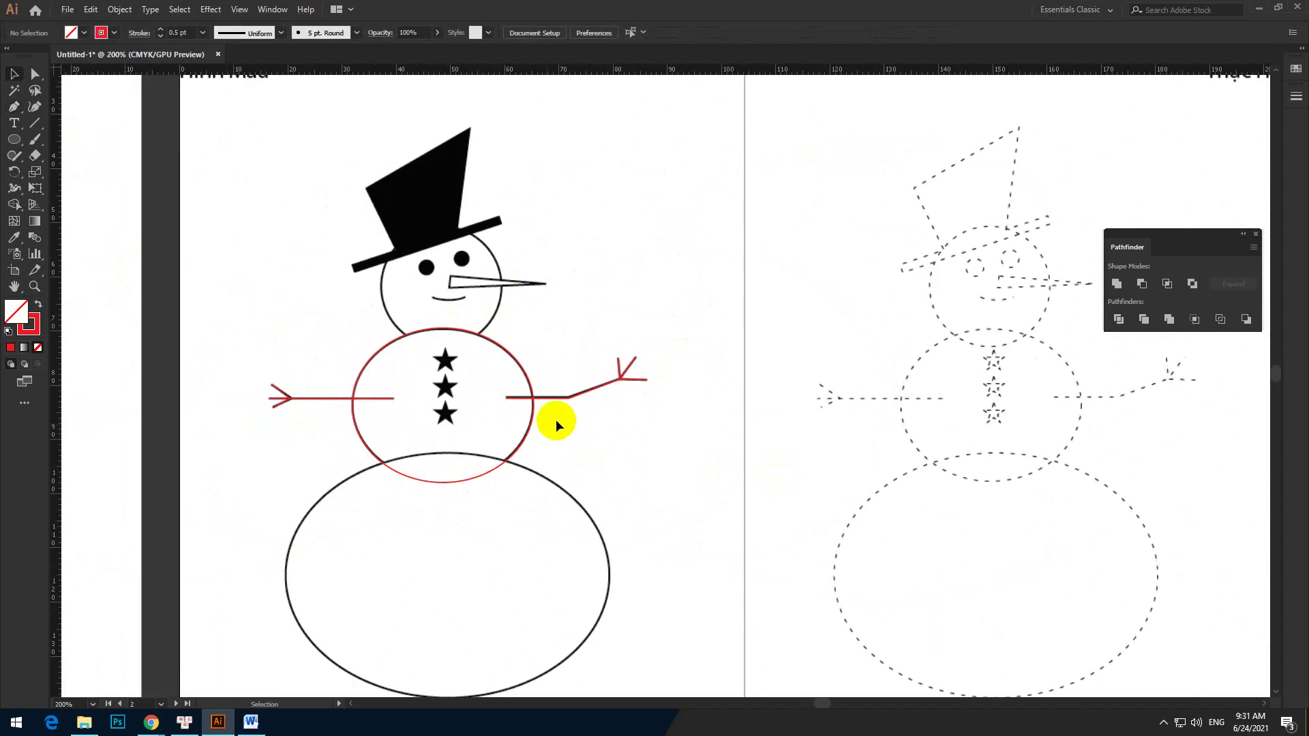
Step: Trace the sample snowman's top star button with a five-pointed star about 4.5 by 4.3 mm, and deselect it
{"action": "scroll", "coordinate": [456, 363], "scroll_direction": "up", "scroll_amount": 2}
{"action": "left_click_drag", "start_coordinate": [10, 143], "coordinate": [60, 205]}
{"action": "scroll", "coordinate": [514, 395], "scroll_direction": "up", "scroll_amount": 1}
{"action": "left_click_drag", "start_coordinate": [355, 329], "coordinate": [384, 366]}
{"action": "key", "text": "v"}
{"action": "left_click", "coordinate": [485, 375]}
Step: Duplicate the red star straight down onto the middle and bottom star buttons, and deselect it
{"action": "scroll", "coordinate": [331, 379], "scroll_direction": "up", "scroll_amount": 1}
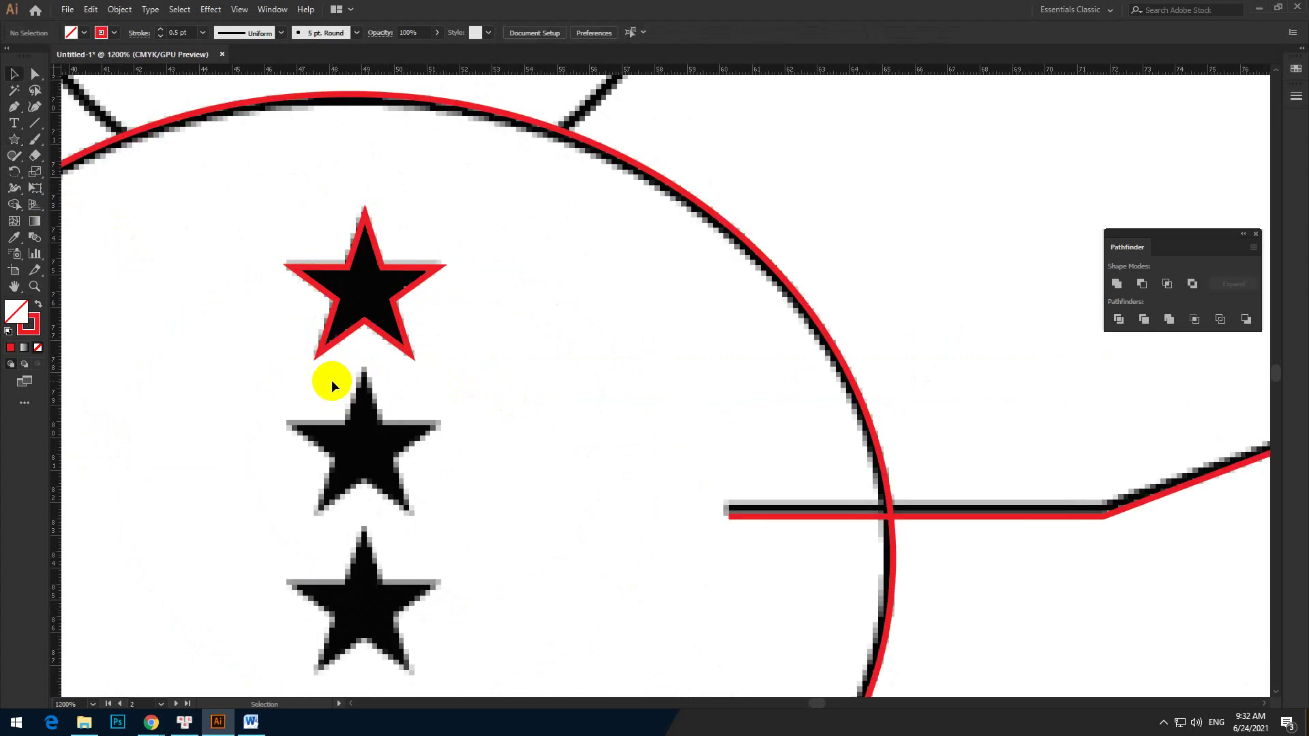
{"action": "left_click_drag", "start_coordinate": [308, 399], "coordinate": [330, 331]}
{"action": "mouse_move", "coordinate": [370, 272]}
{"action": "left_mouse_down", "text": "alt"}
{"action": "mouse_move", "coordinate": [350, 345]}
{"action": "mouse_move", "coordinate": [370, 434]}
{"action": "left_mouse_up", "text": "alt"}
{"action": "left_click_drag", "start_coordinate": [493, 498], "coordinate": [502, 375]}
{"action": "left_click_drag", "start_coordinate": [390, 295], "coordinate": [389, 460], "text": "alt+shift"}
{"action": "left_click", "coordinate": [544, 448]}
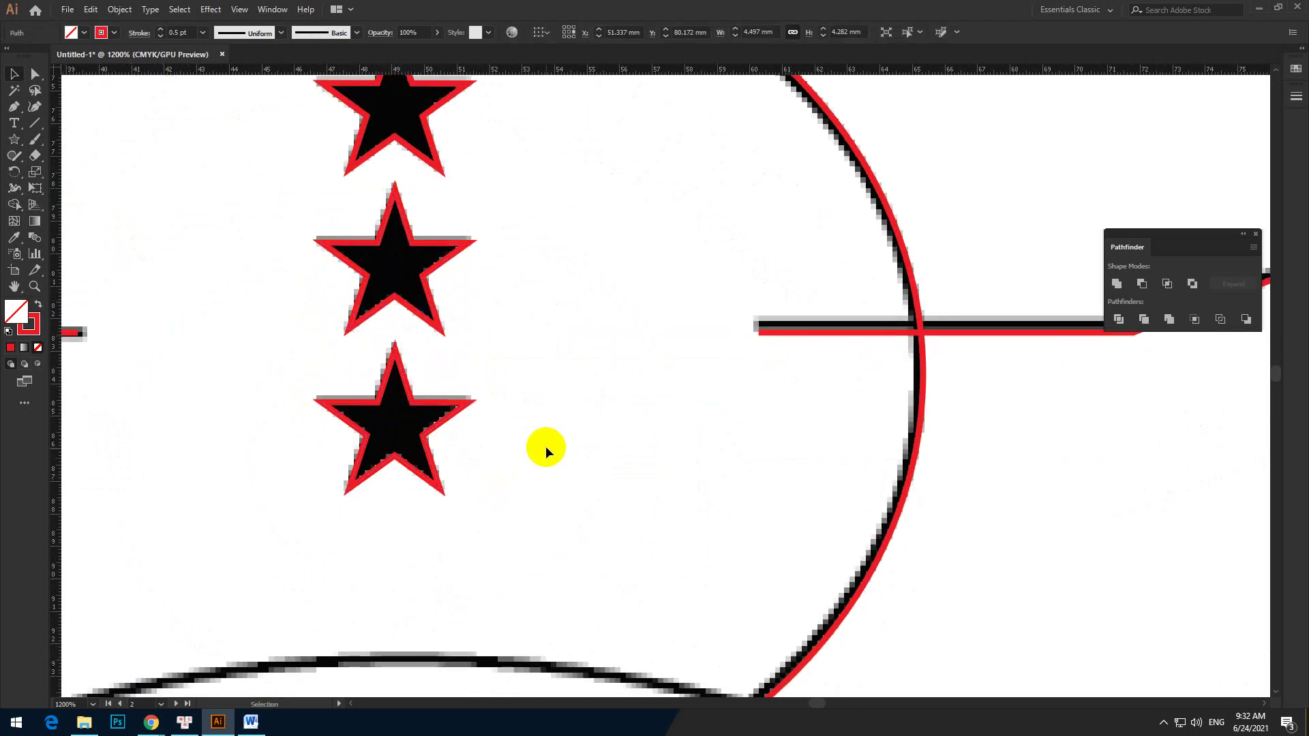
Step: Move the red middle ball, both arms and three stars together onto the blank artboard by repeating the 235 mm move
{"action": "scroll", "coordinate": [498, 380], "scroll_direction": "down", "scroll_amount": 5}
{"action": "left_click_drag", "start_coordinate": [217, 249], "coordinate": [728, 482]}
{"action": "left_click_drag", "start_coordinate": [584, 511], "coordinate": [512, 403]}
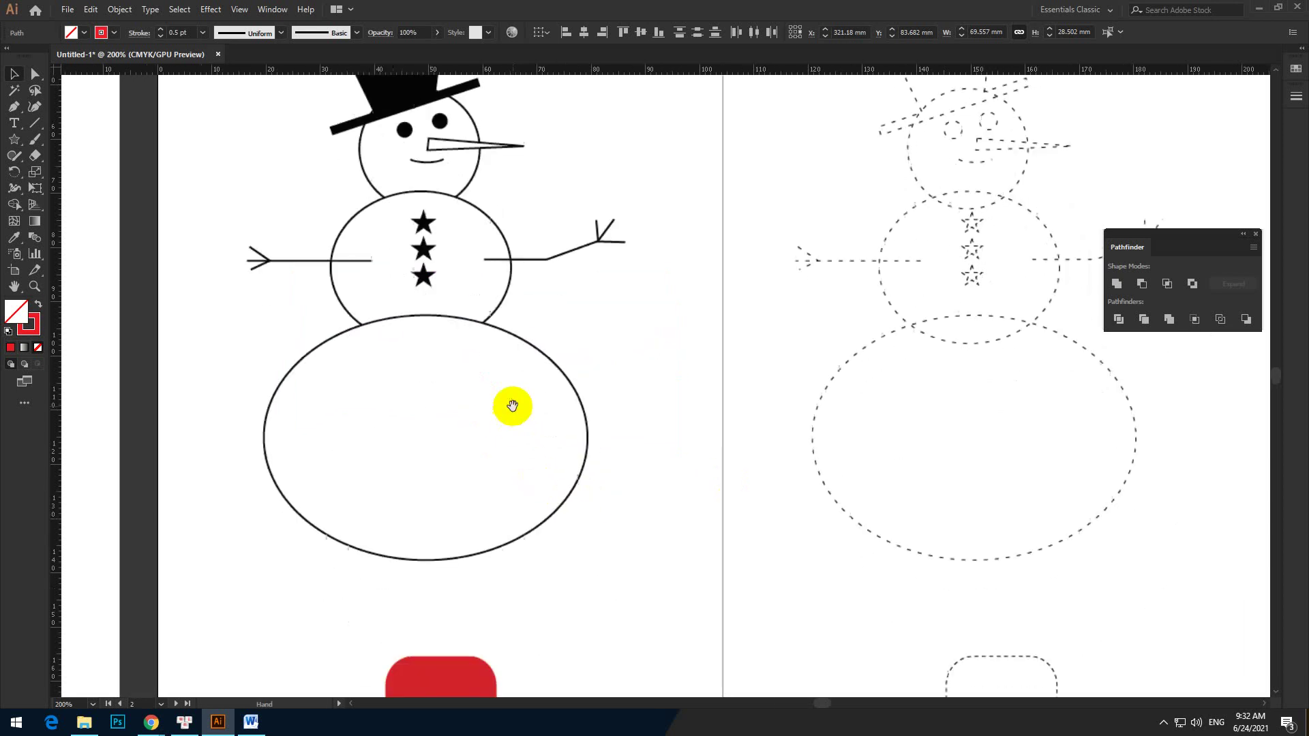
Step: Trace the sample snowman's bottom body ball with an ellipse about 59.7 by 45.1 mm, and deselect it
{"action": "left_click", "coordinate": [31, 160]}
{"action": "left_click_drag", "start_coordinate": [17, 149], "coordinate": [43, 167]}
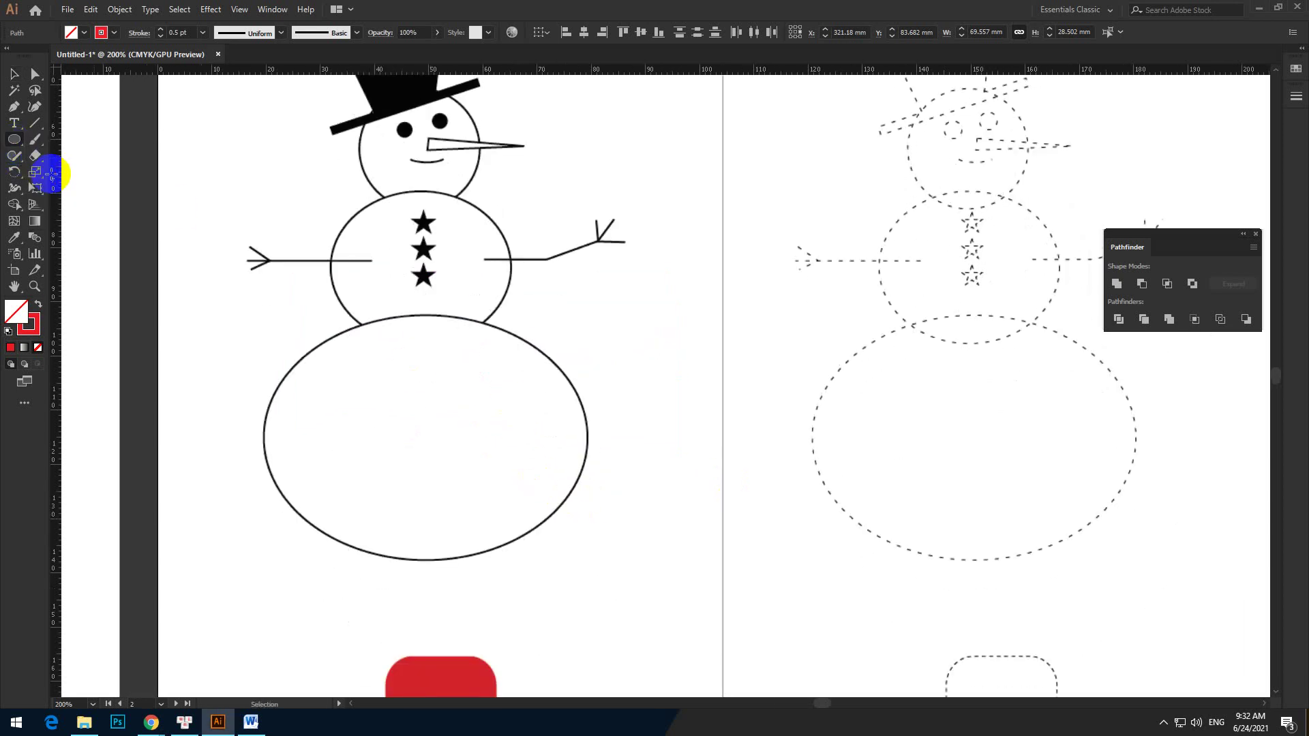
{"action": "left_click_drag", "start_coordinate": [273, 332], "coordinate": [587, 562]}
{"action": "key", "text": "v"}
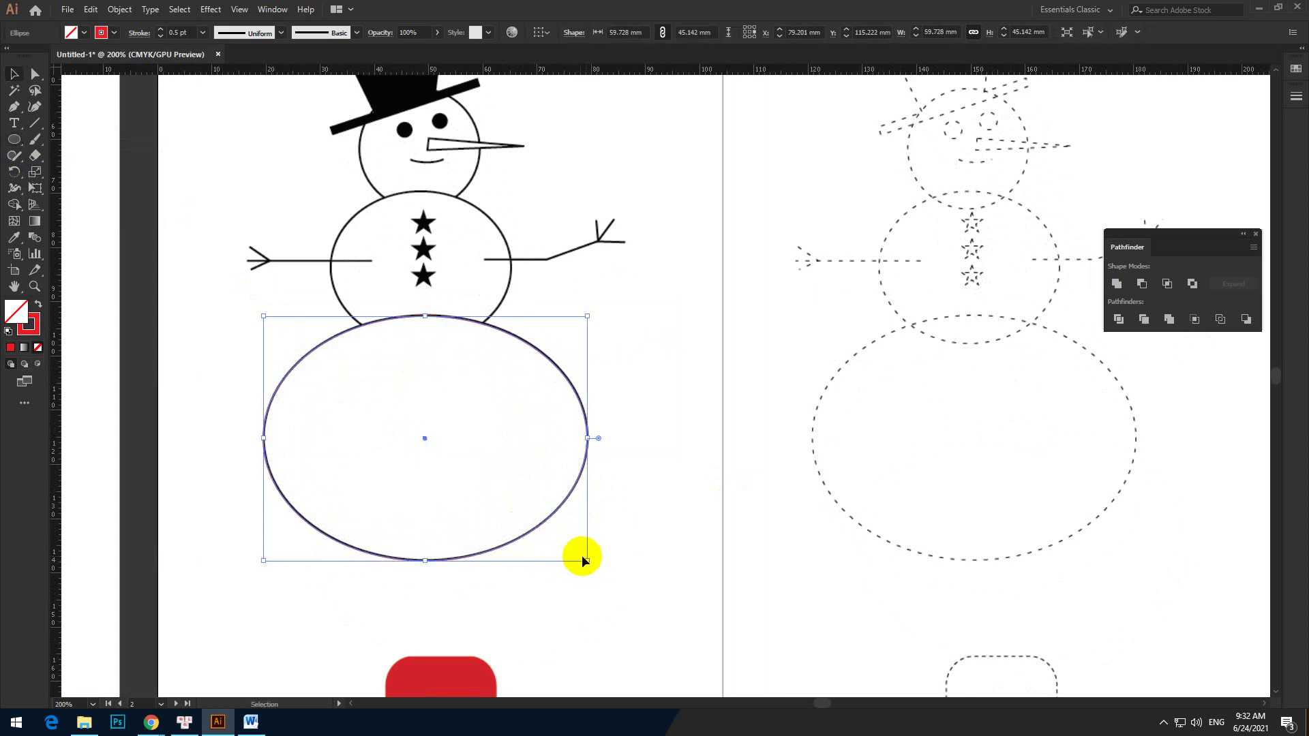
{"action": "left_click", "coordinate": [659, 567]}
Step: Move the red bottom ball onto the blank artboard by repeating the 235 mm move, and deselect it
{"action": "left_click", "coordinate": [566, 497]}
{"action": "key", "text": "ctrl+d"}
{"action": "scroll", "coordinate": [551, 473], "scroll_direction": "down", "scroll_amount": 4}
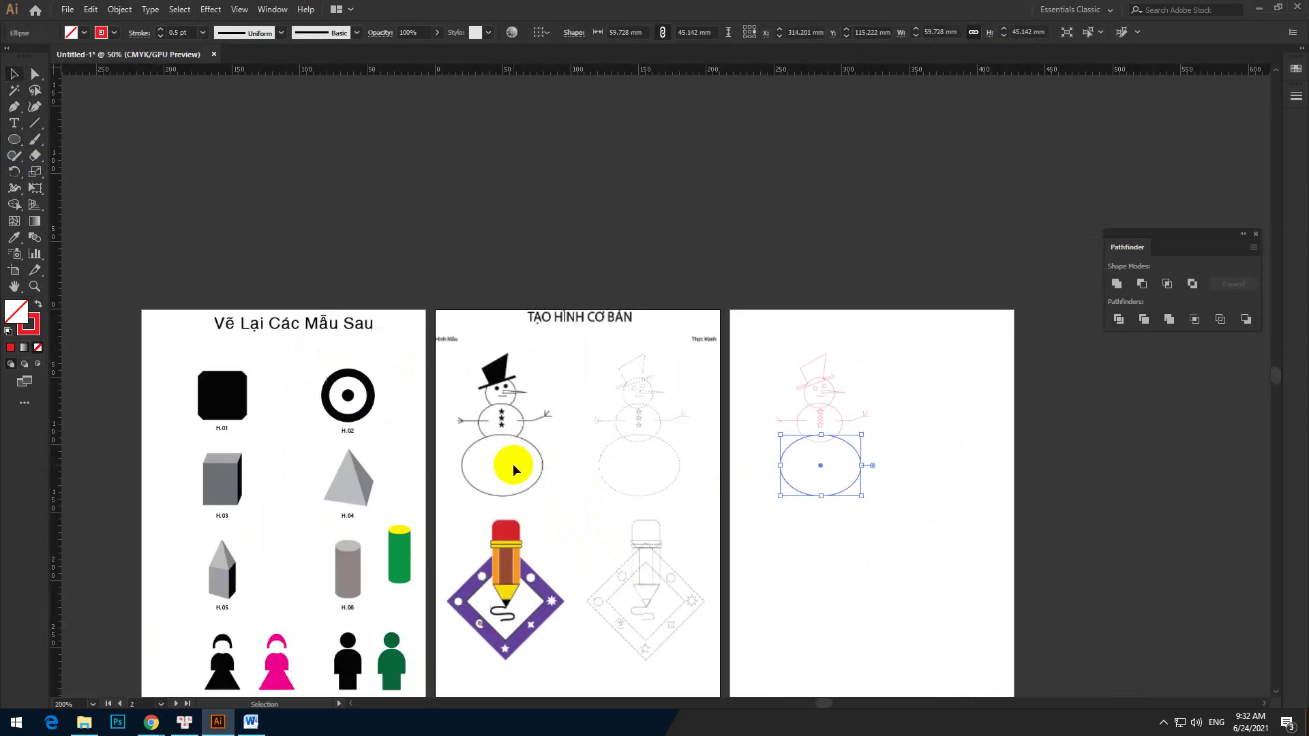
{"action": "left_click_drag", "start_coordinate": [818, 453], "coordinate": [634, 437]}
{"action": "scroll", "coordinate": [634, 437], "scroll_direction": "up", "scroll_amount": 2}
{"action": "left_click_drag", "start_coordinate": [377, 455], "coordinate": [603, 407]}
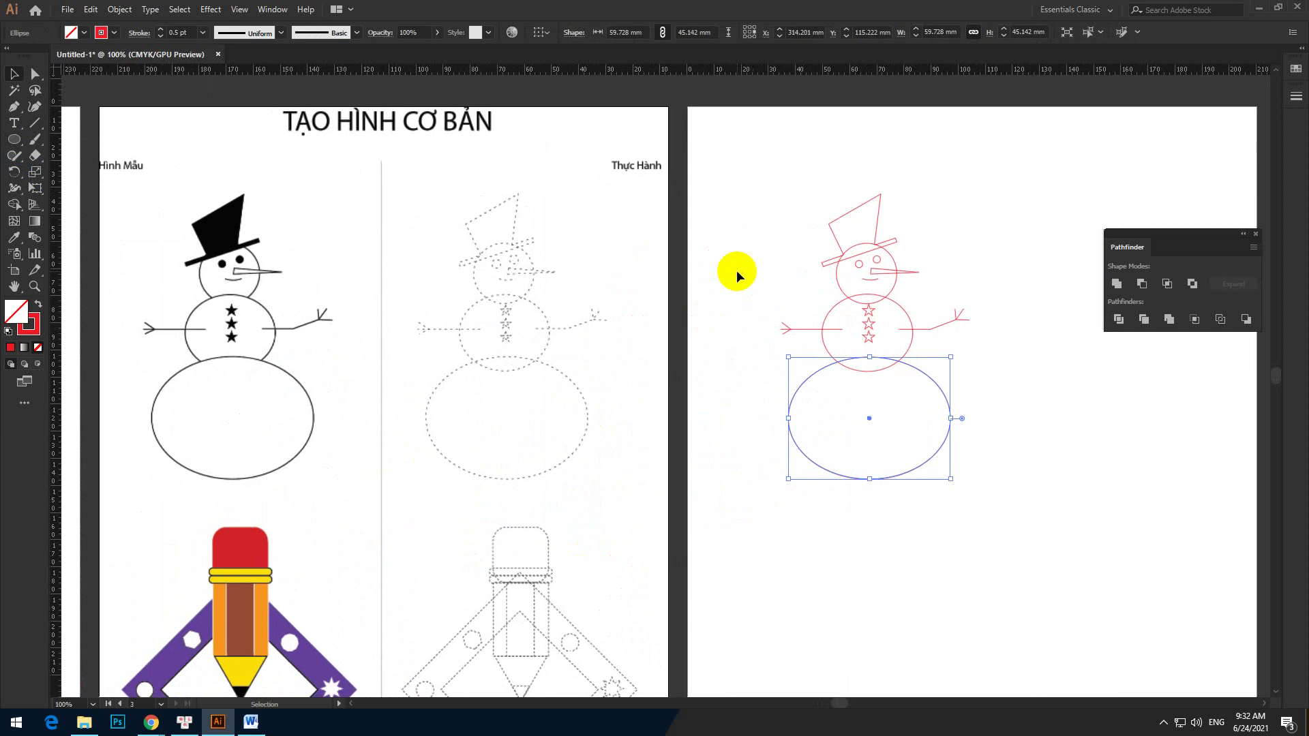
{"action": "left_click", "coordinate": [735, 271]}
Step: Fill the traced hat with green and remove its outline, leaving it deselected
{"action": "left_click", "coordinate": [861, 214]}
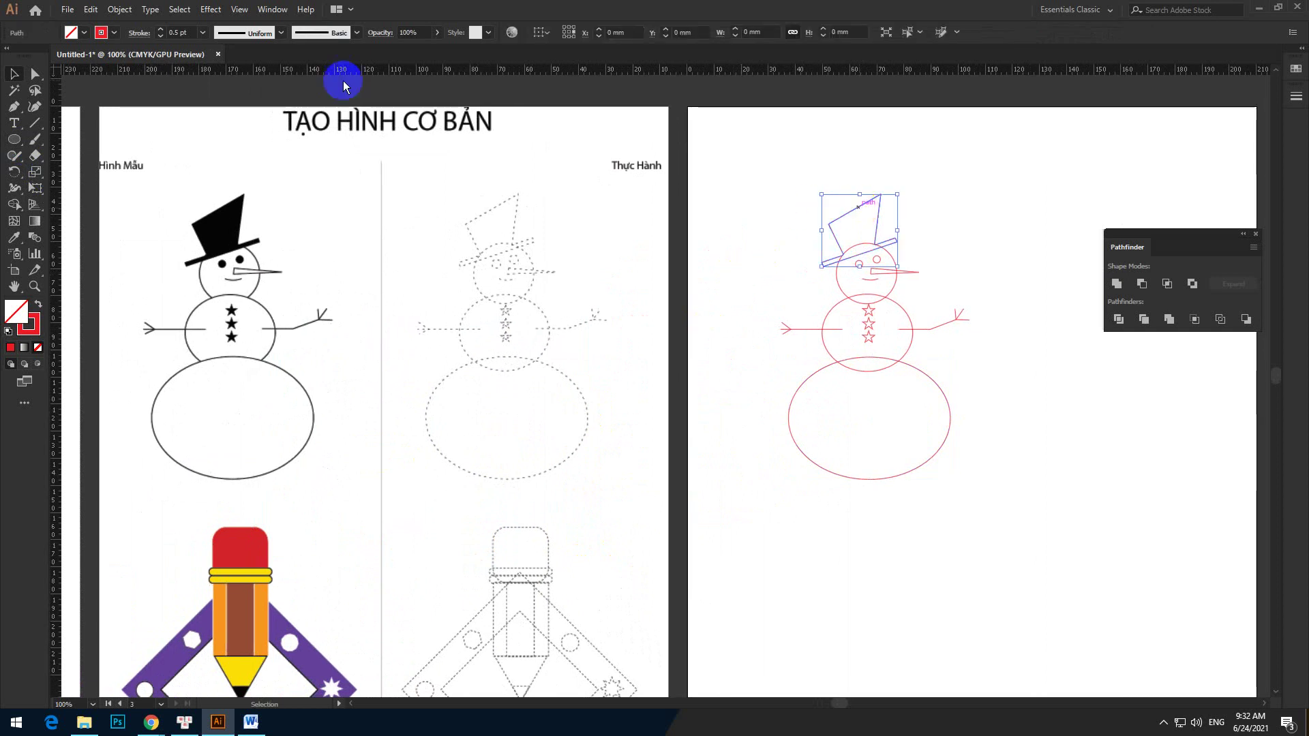
{"action": "left_click", "coordinate": [74, 34]}
{"action": "left_click", "coordinate": [57, 65]}
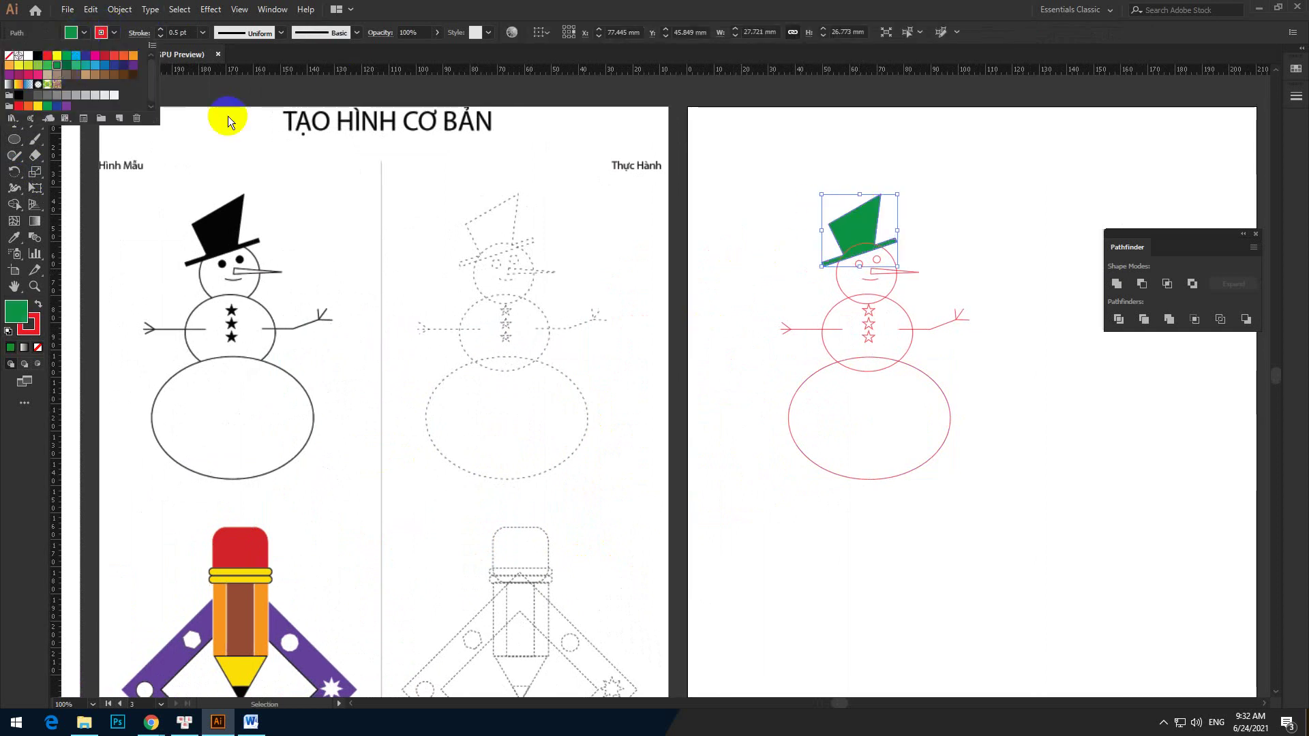
{"action": "left_click", "coordinate": [101, 32]}
{"action": "left_click", "coordinate": [9, 55]}
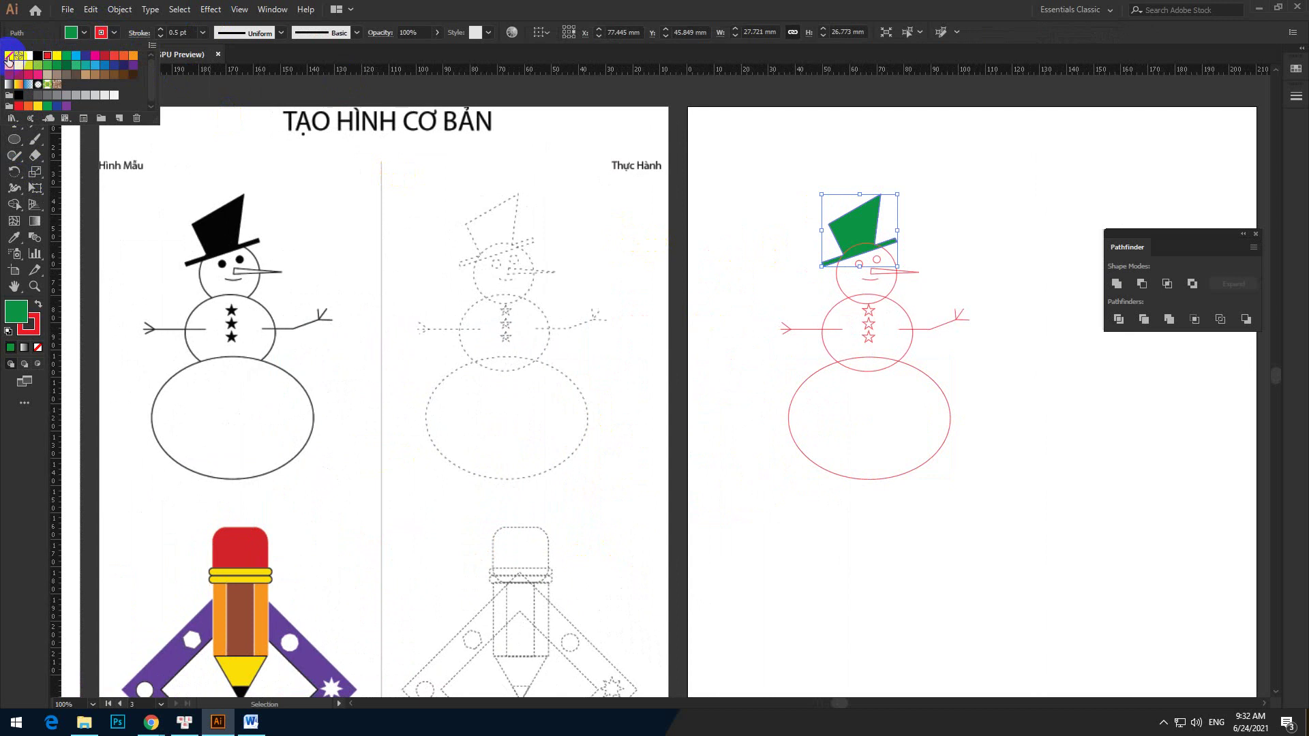
{"action": "left_click", "coordinate": [508, 205]}
{"action": "left_click", "coordinate": [766, 204]}
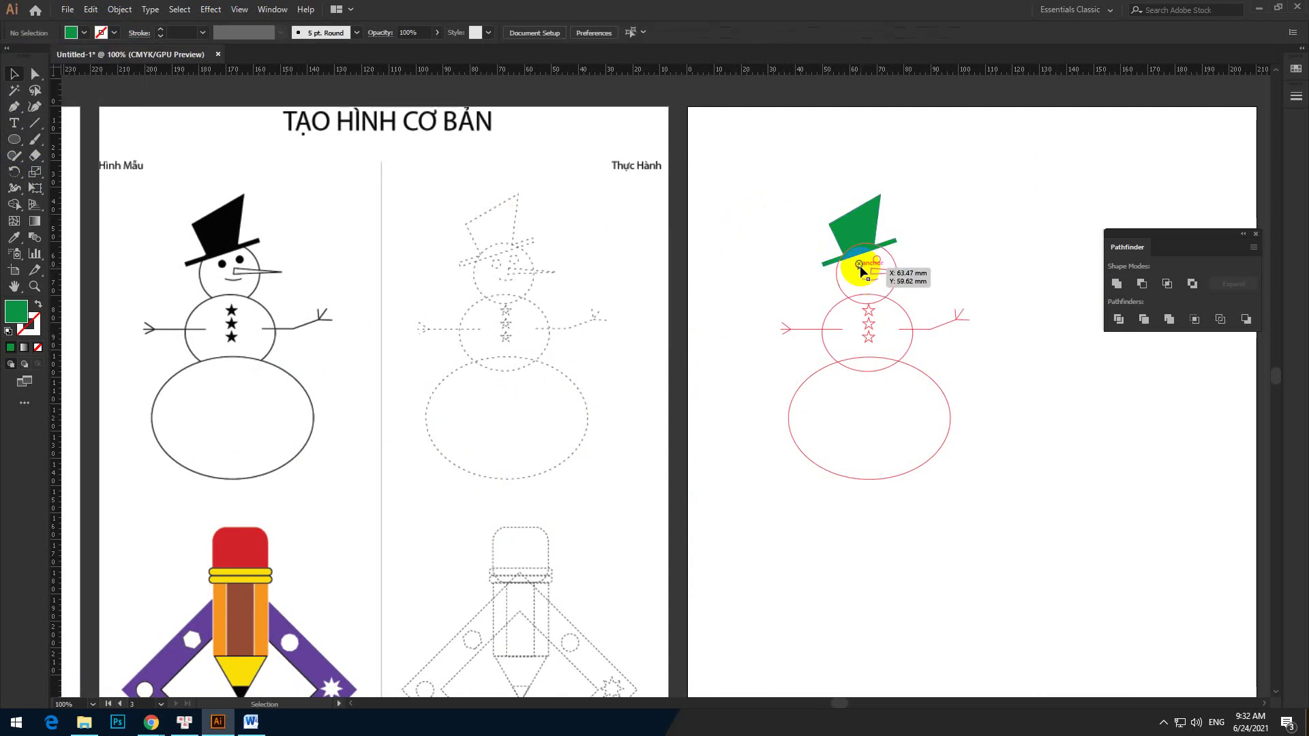
Step: Fill both of the traced snowman's eyes with green and remove their outlines
{"action": "left_click", "coordinate": [882, 265]}
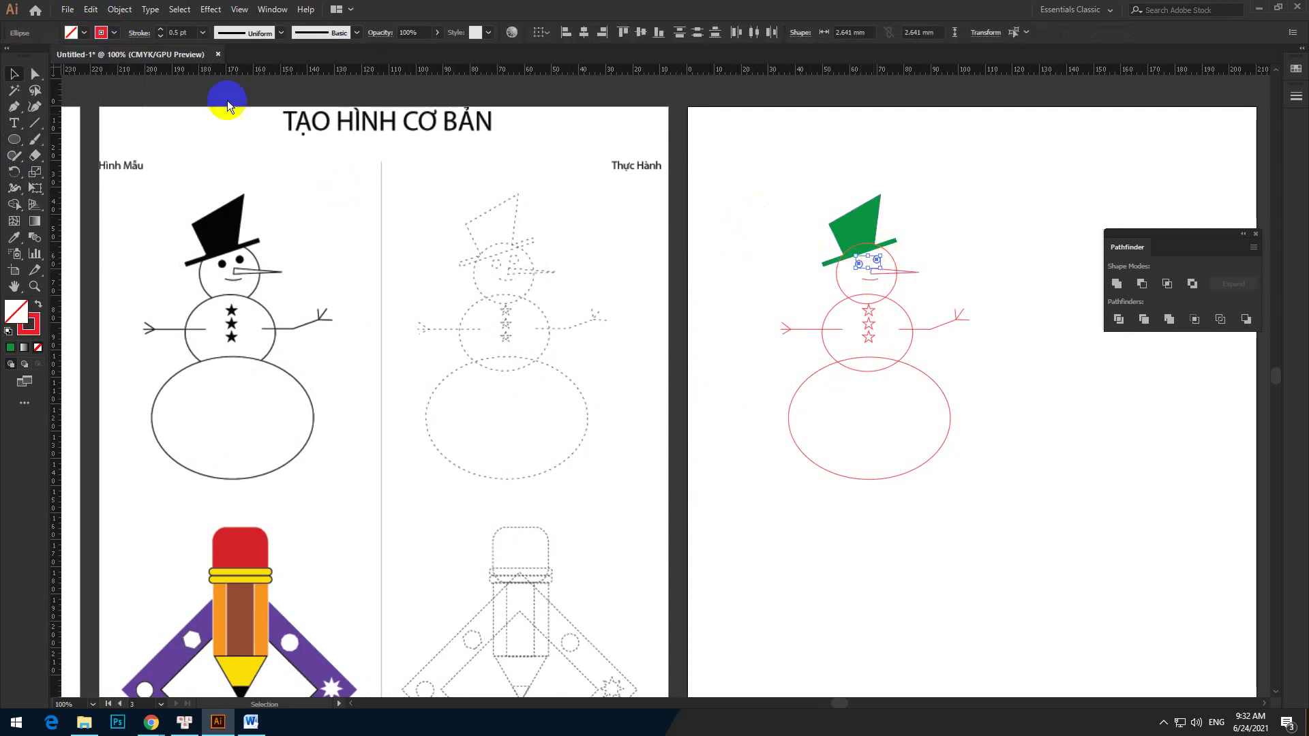
{"action": "left_click", "coordinate": [85, 32]}
{"action": "left_click", "coordinate": [64, 59]}
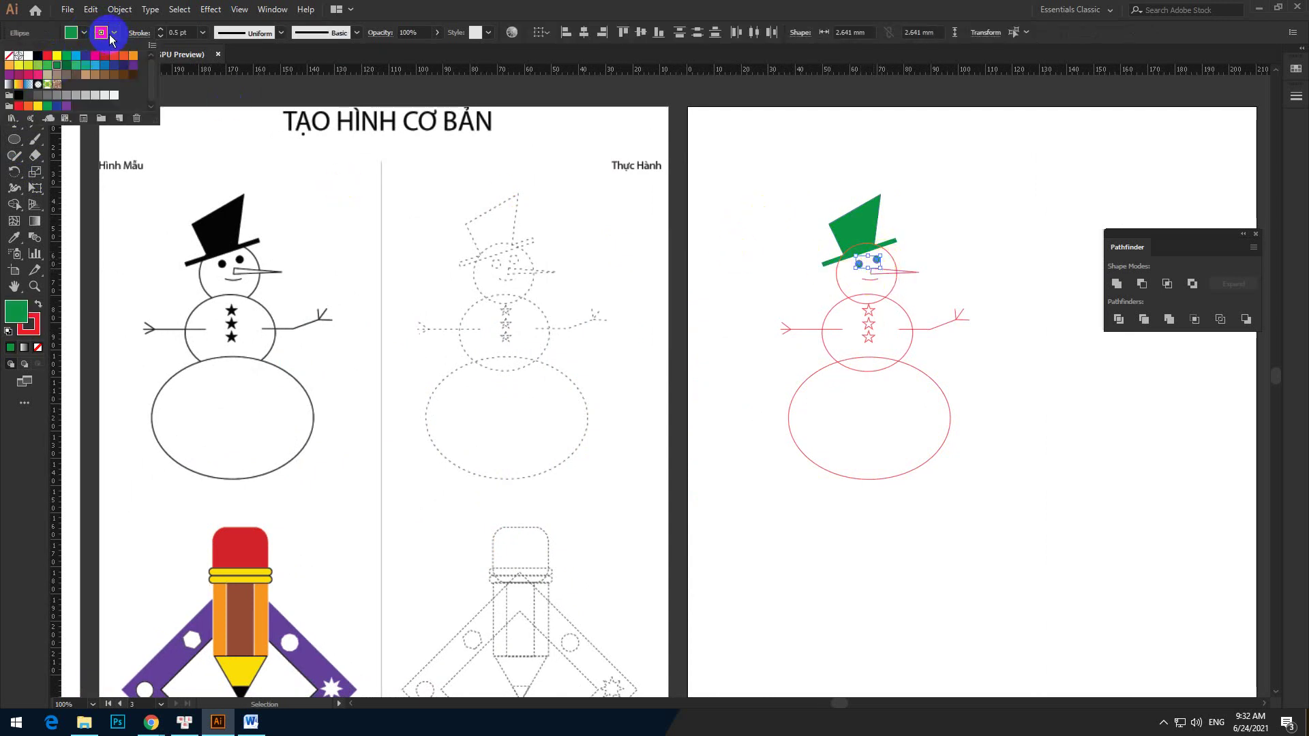
{"action": "left_click", "coordinate": [750, 286]}
Step: Recolor the remaining red outlines of the head, nose, smile, body balls, arms and stars to green
{"action": "left_click", "coordinate": [843, 295]}
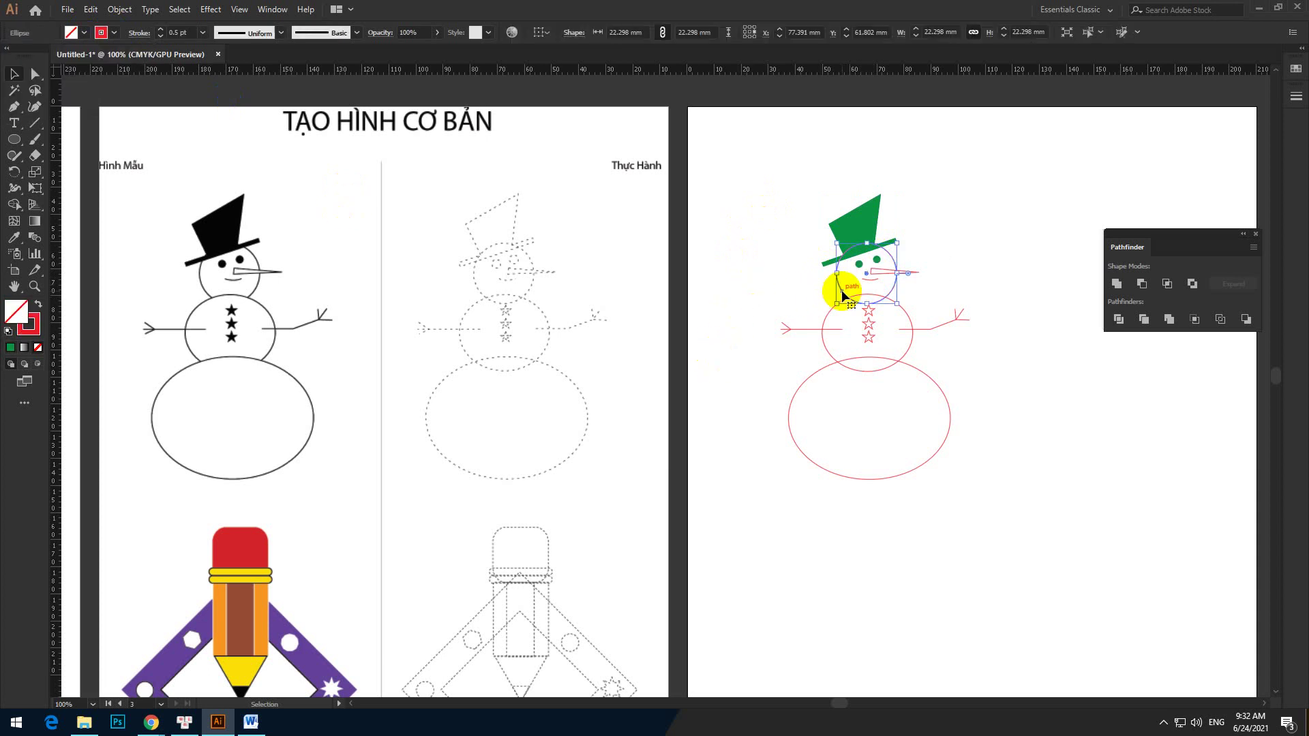
{"action": "left_click", "coordinate": [948, 295]}
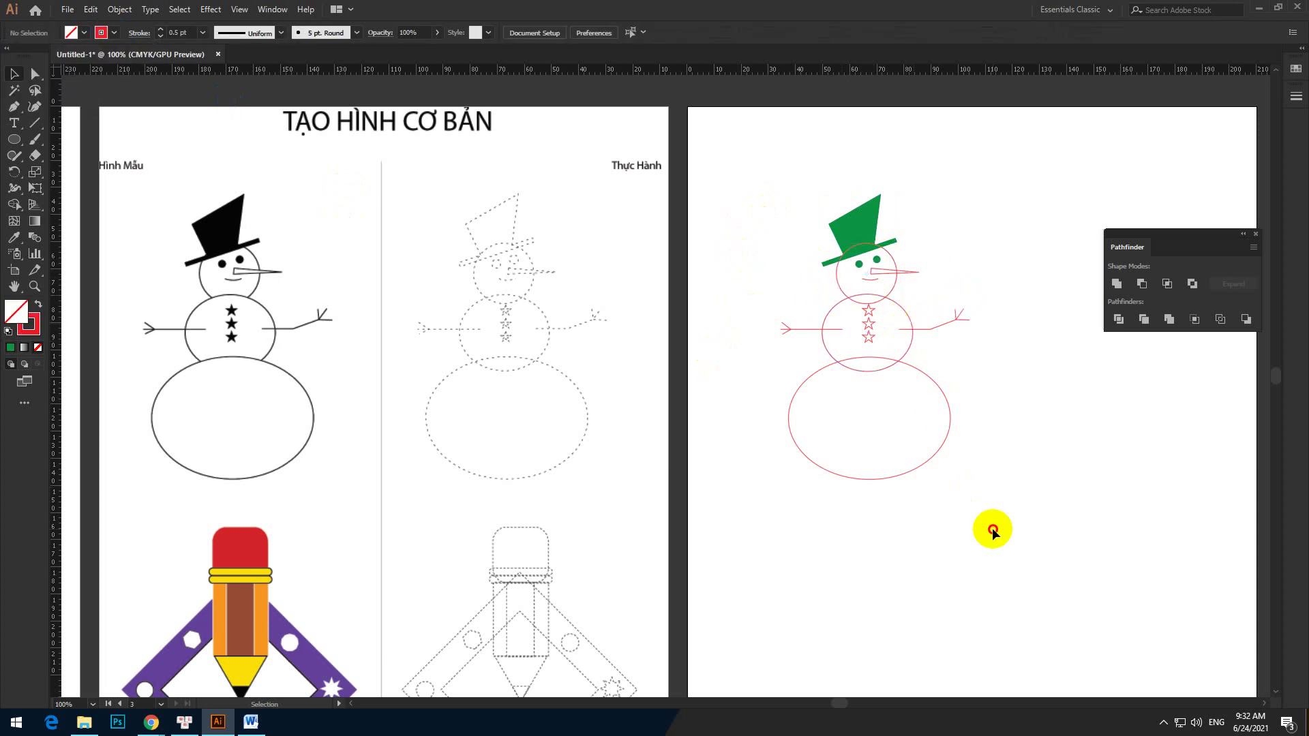
{"action": "left_click_drag", "start_coordinate": [758, 289], "coordinate": [747, 272]}
{"action": "left_click", "coordinate": [119, 32]}
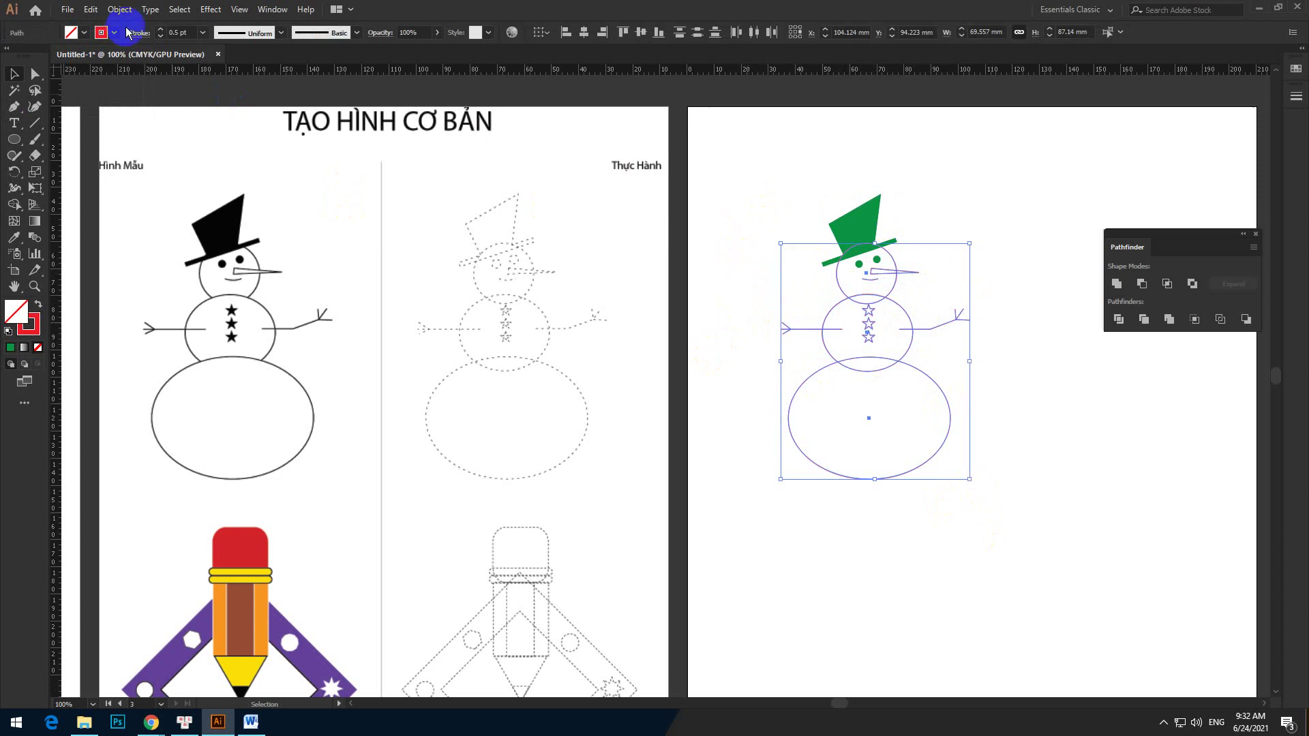
{"action": "left_click", "coordinate": [67, 55]}
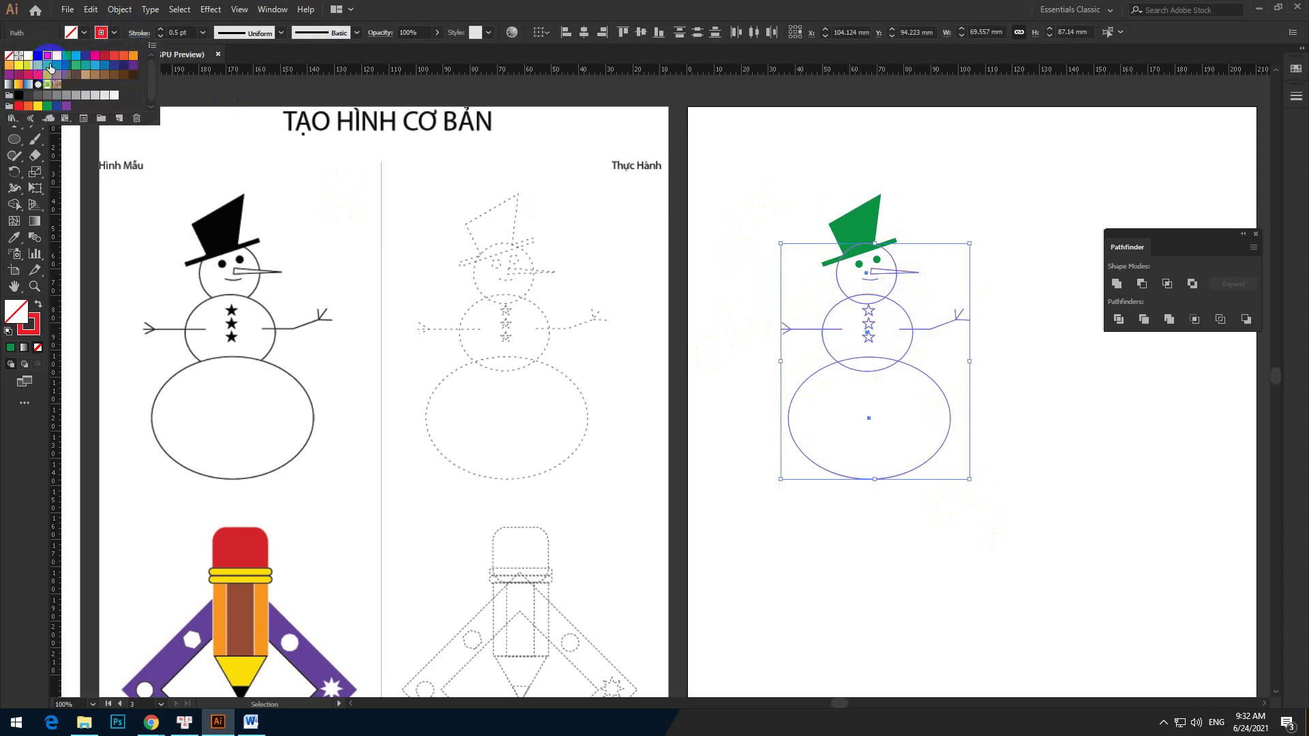
{"action": "left_click", "coordinate": [936, 516]}
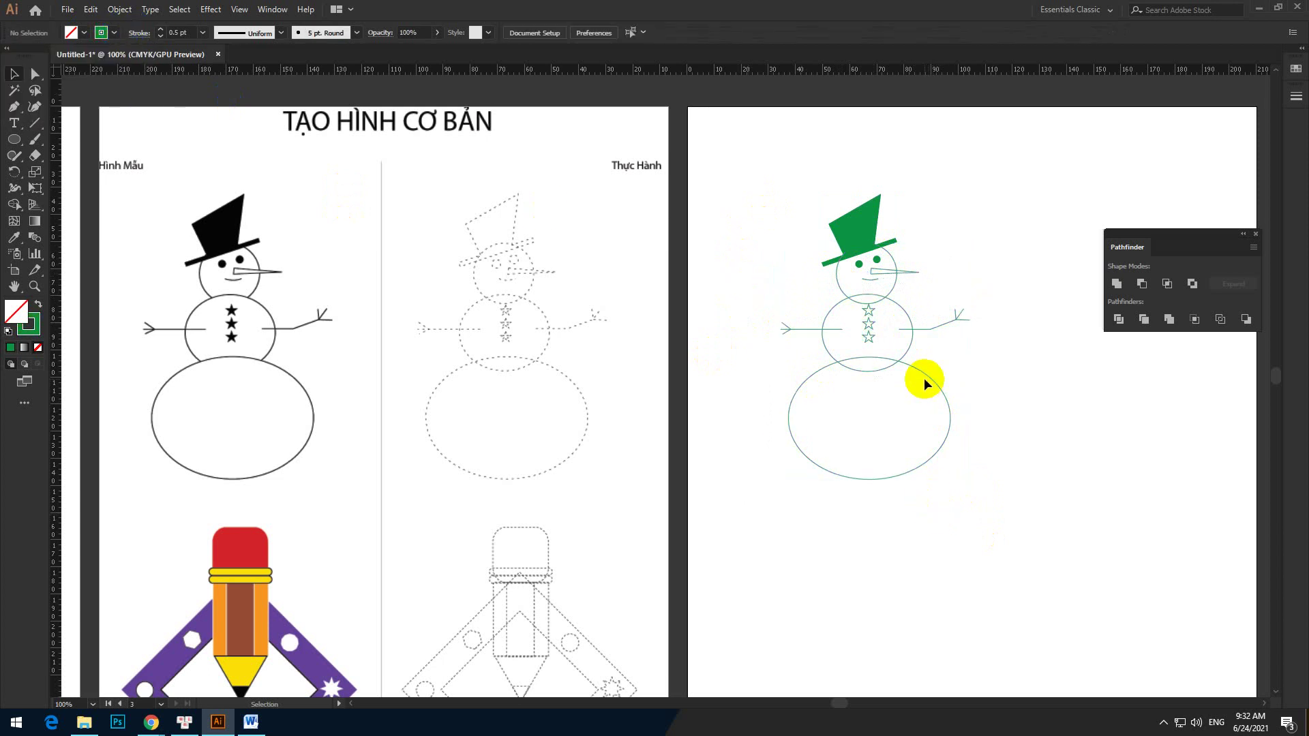
Step: Fill the three star buttons with green, and deselect them
{"action": "left_click", "coordinate": [873, 343]}
{"action": "left_click", "coordinate": [868, 325], "text": "shift"}
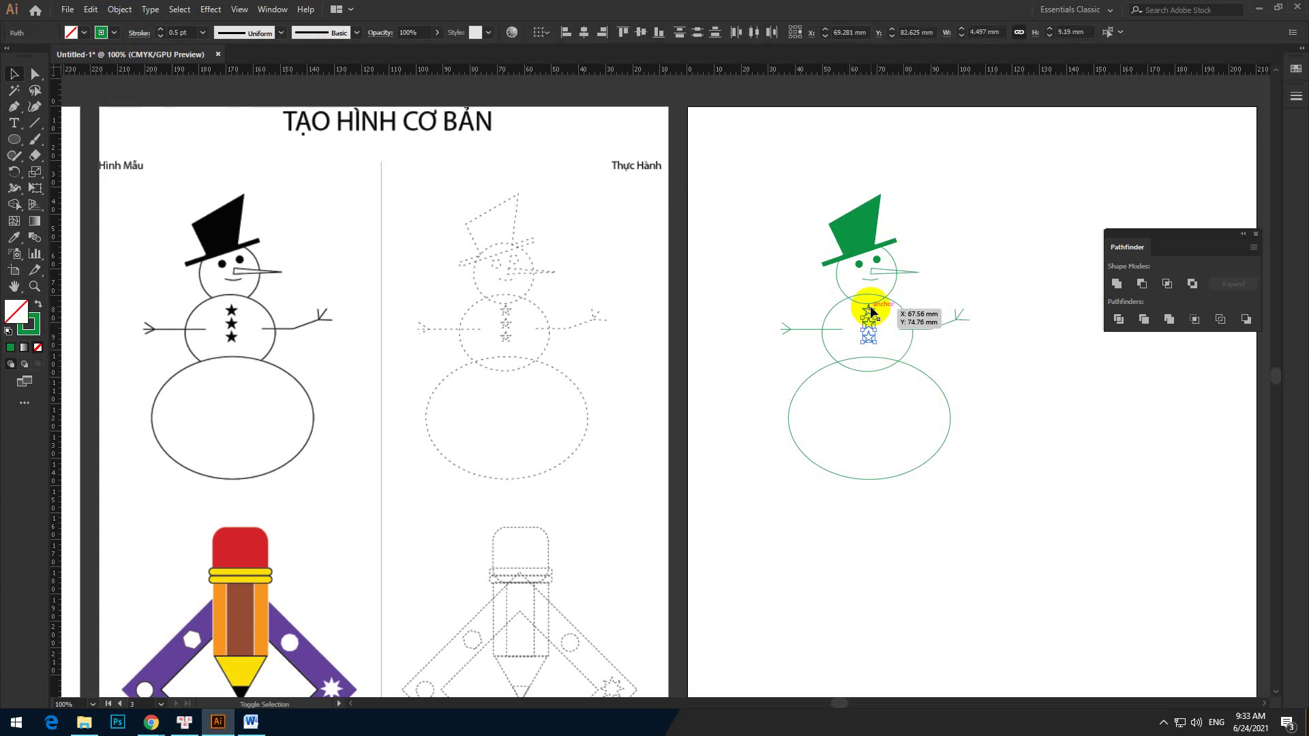
{"action": "left_click", "coordinate": [869, 312], "text": "shift"}
{"action": "left_click", "coordinate": [84, 32]}
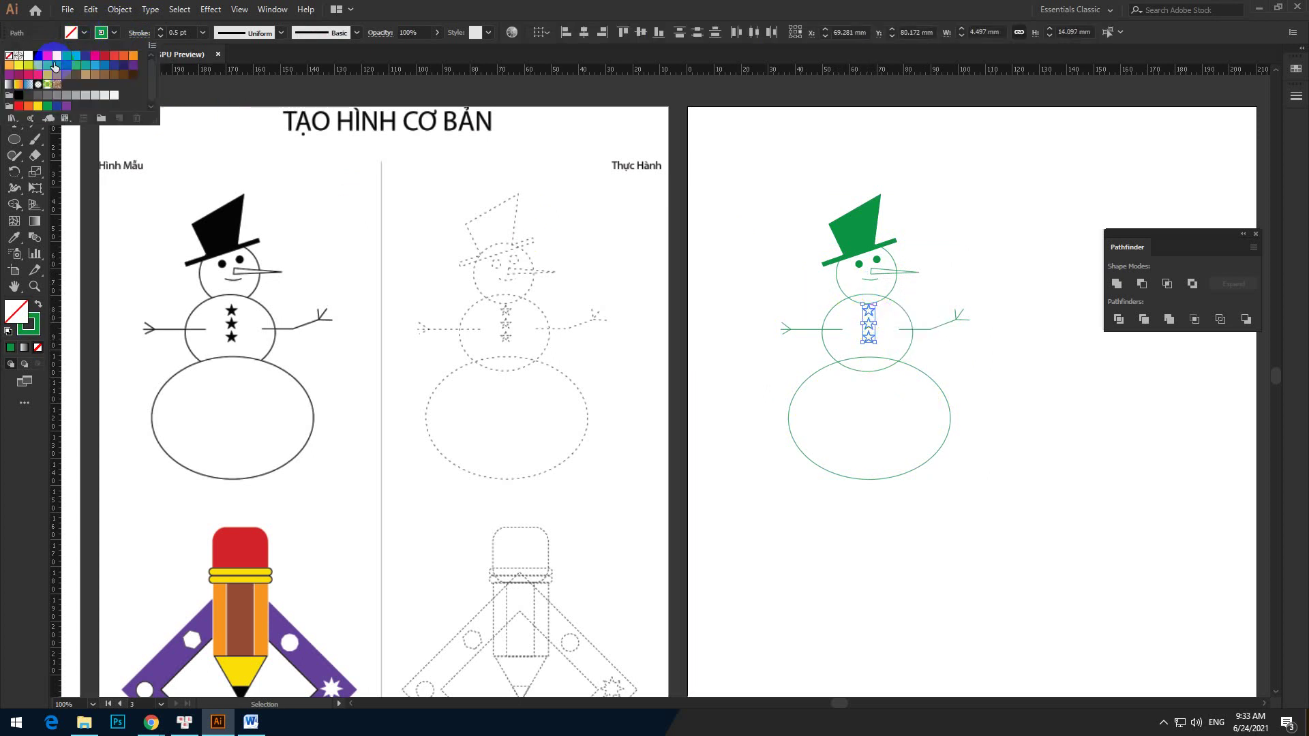
{"action": "left_click", "coordinate": [53, 60]}
{"action": "left_click", "coordinate": [889, 592]}
Step: Fill the middle body ball with white so that it covers the lower edge of the head circle
{"action": "scroll", "coordinate": [989, 385], "scroll_direction": "up", "scroll_amount": 2}
{"action": "left_click_drag", "start_coordinate": [977, 386], "coordinate": [640, 481]}
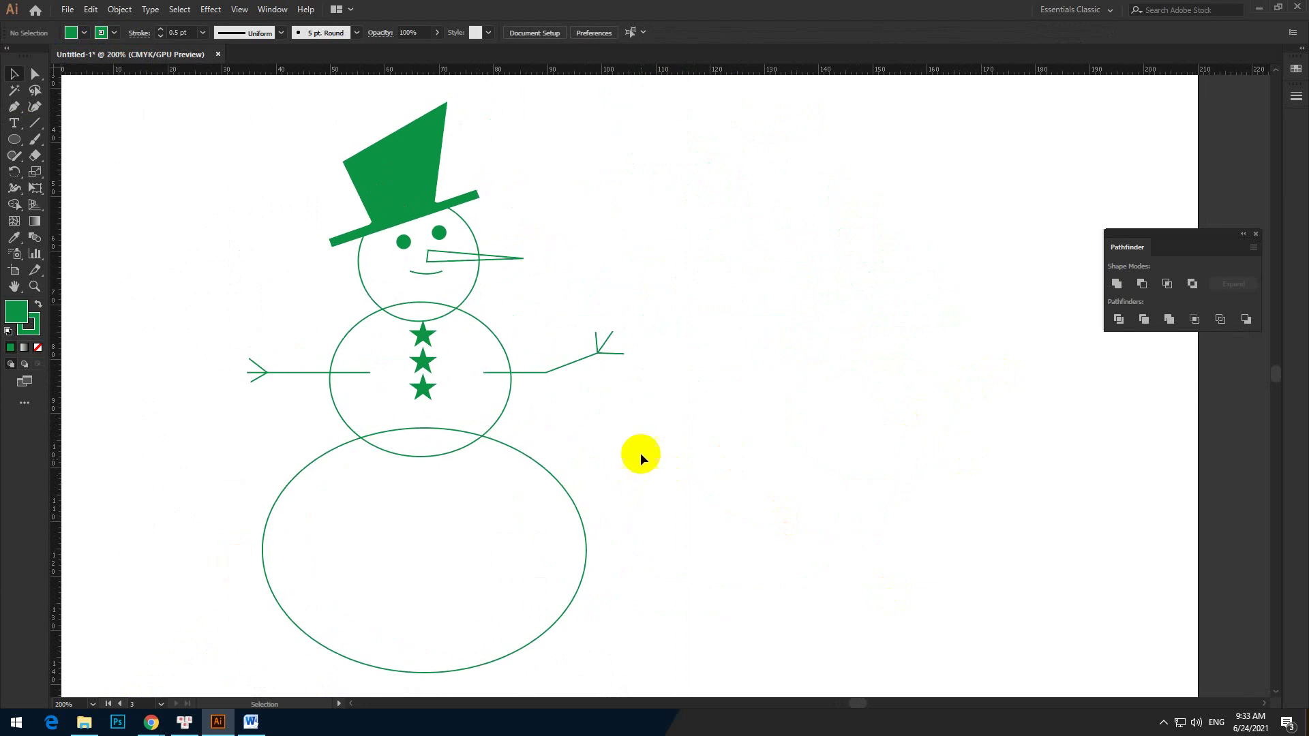
{"action": "left_click", "coordinate": [490, 326]}
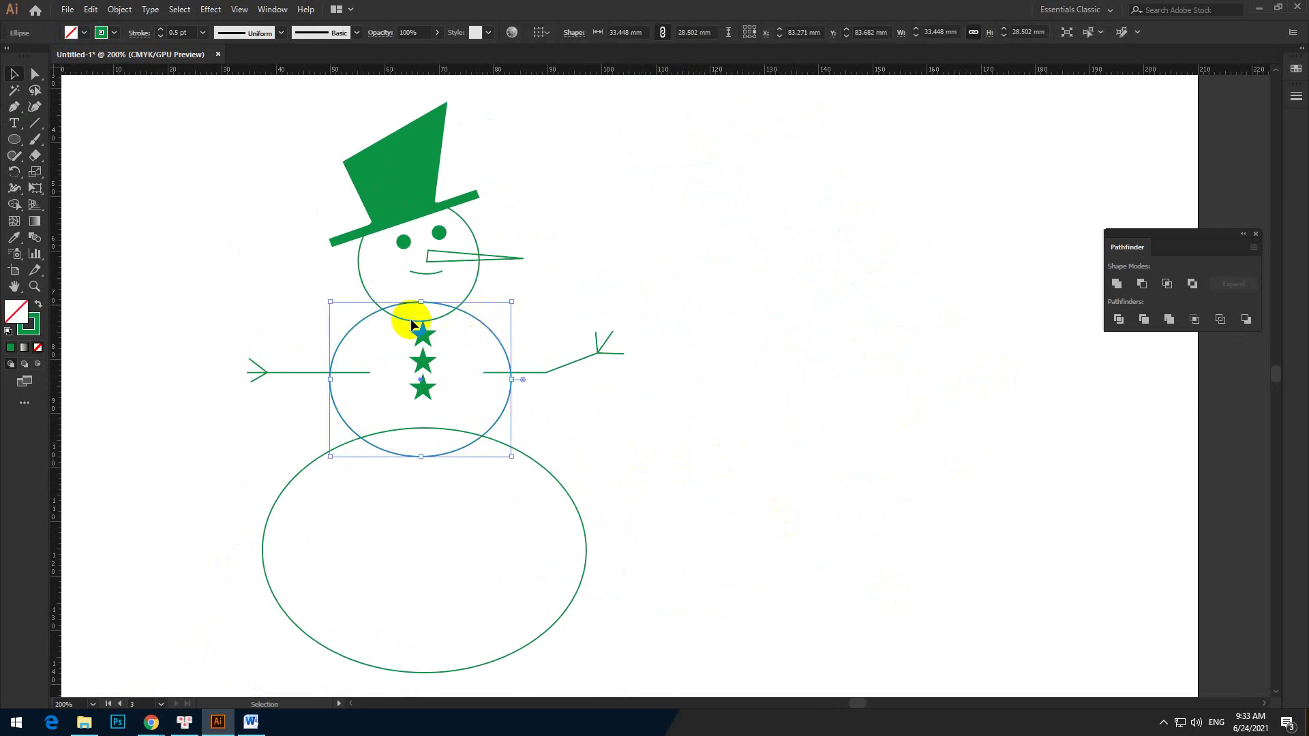
{"action": "left_click", "coordinate": [84, 32]}
{"action": "left_click", "coordinate": [666, 219]}
{"action": "left_click", "coordinate": [572, 427]}
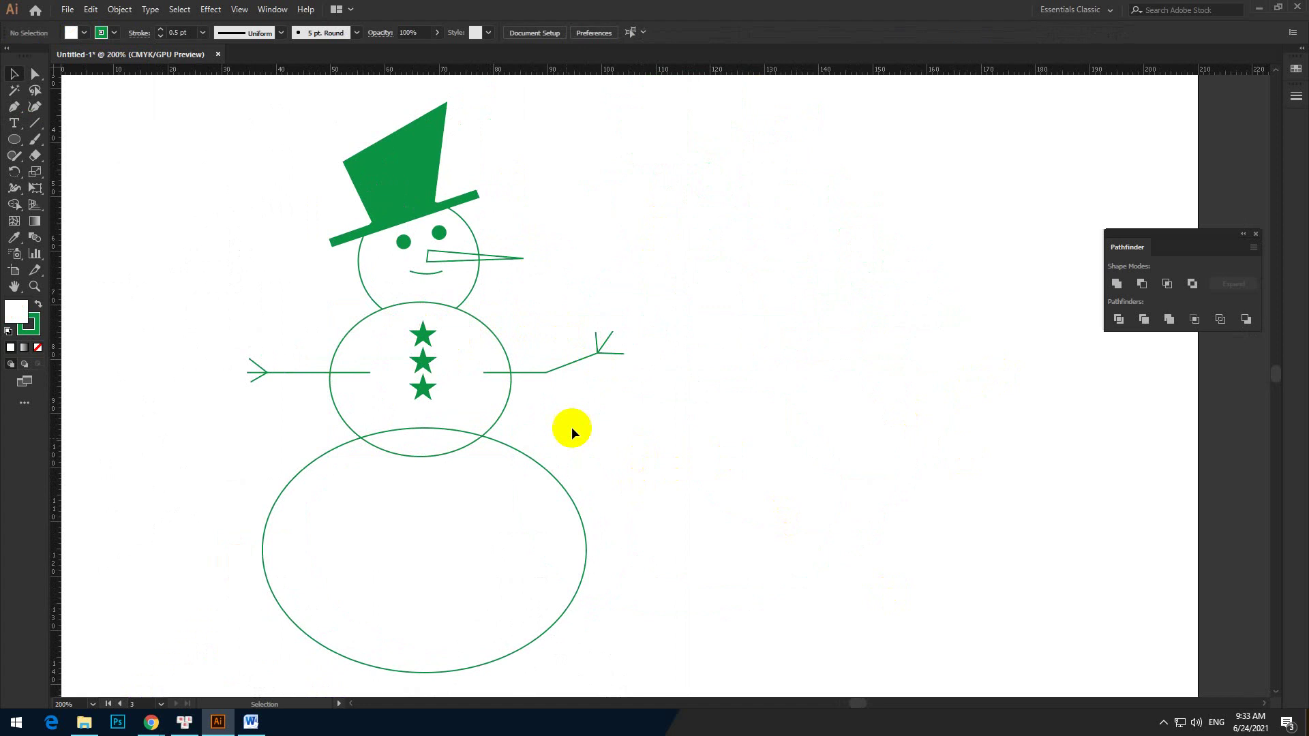
Step: Fill the bottom body ball with white so that it covers the lower edge of the middle ball
{"action": "left_click", "coordinate": [536, 461]}
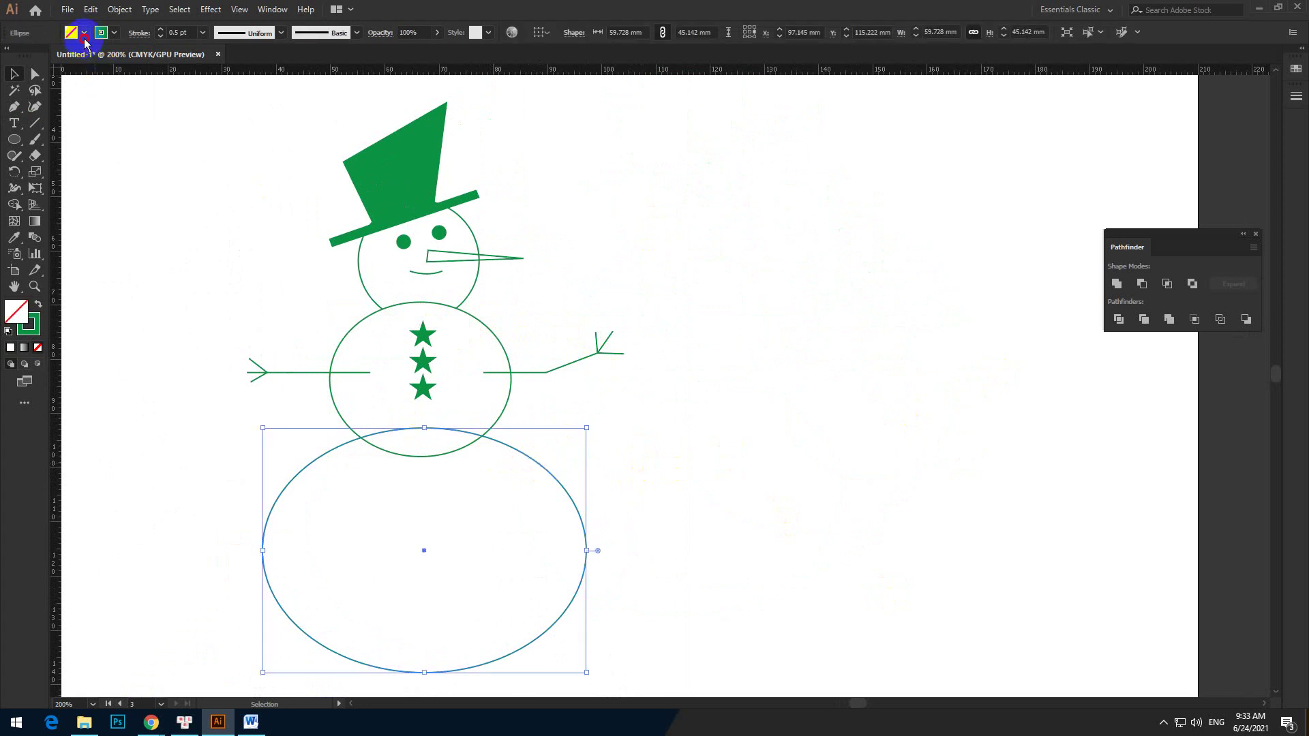
{"action": "left_click", "coordinate": [79, 32]}
{"action": "left_click", "coordinate": [27, 58]}
{"action": "left_click", "coordinate": [791, 445]}
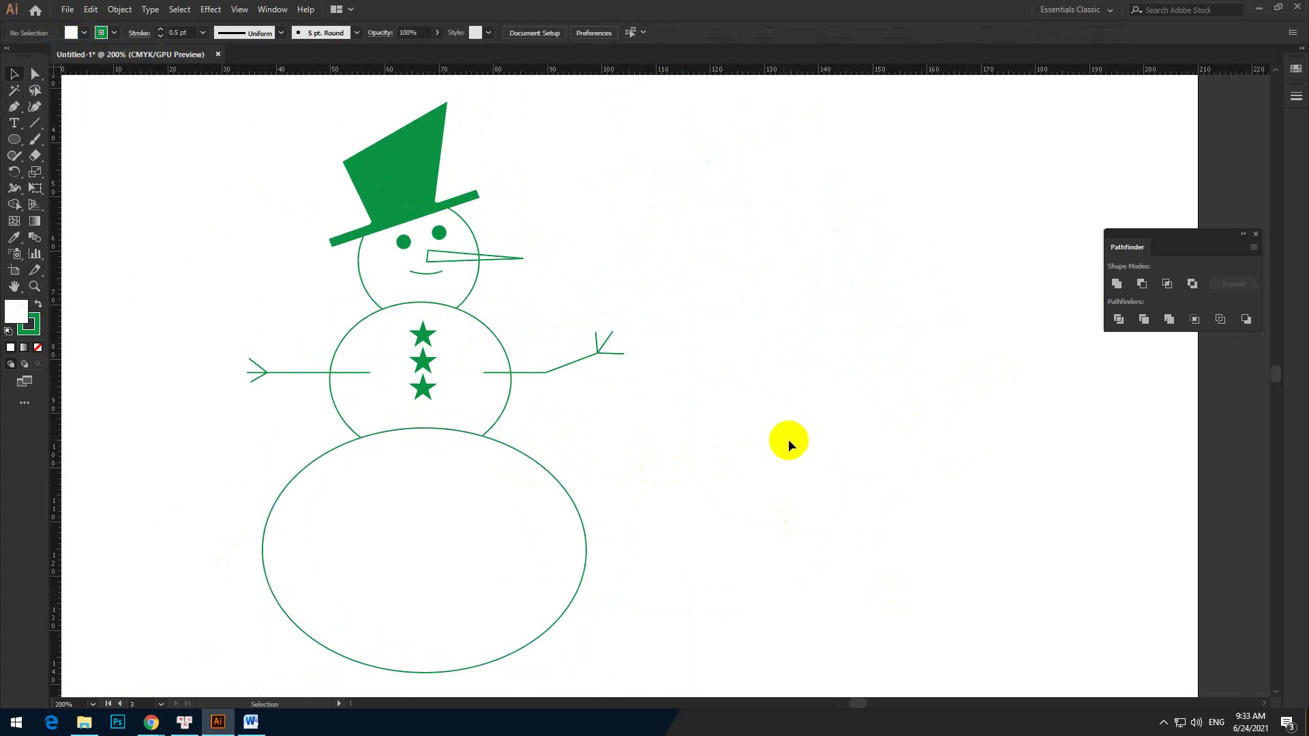
Step: Group all parts of the green snowman into one object, and deselect it
{"action": "left_click_drag", "start_coordinate": [191, 116], "coordinate": [640, 684]}
{"action": "left_click", "coordinate": [119, 10]}
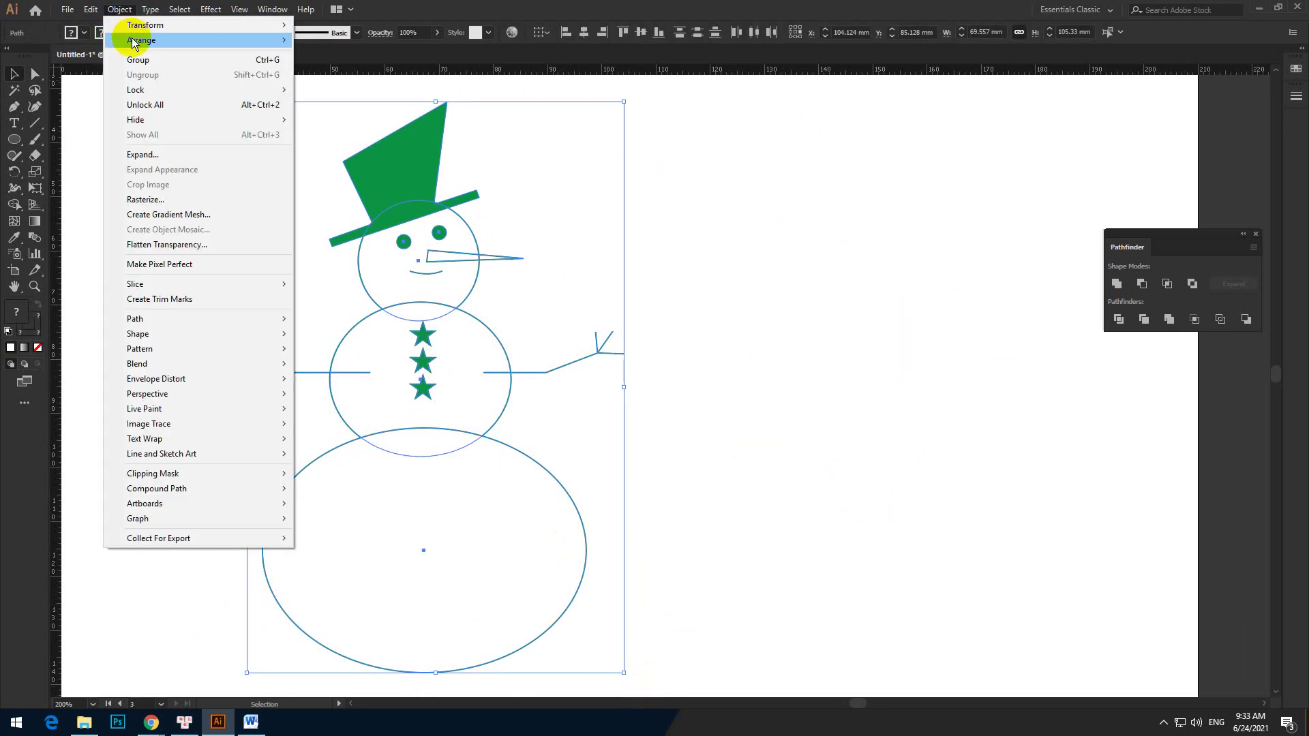
{"action": "left_click", "coordinate": [136, 60]}
{"action": "left_click", "coordinate": [814, 285]}
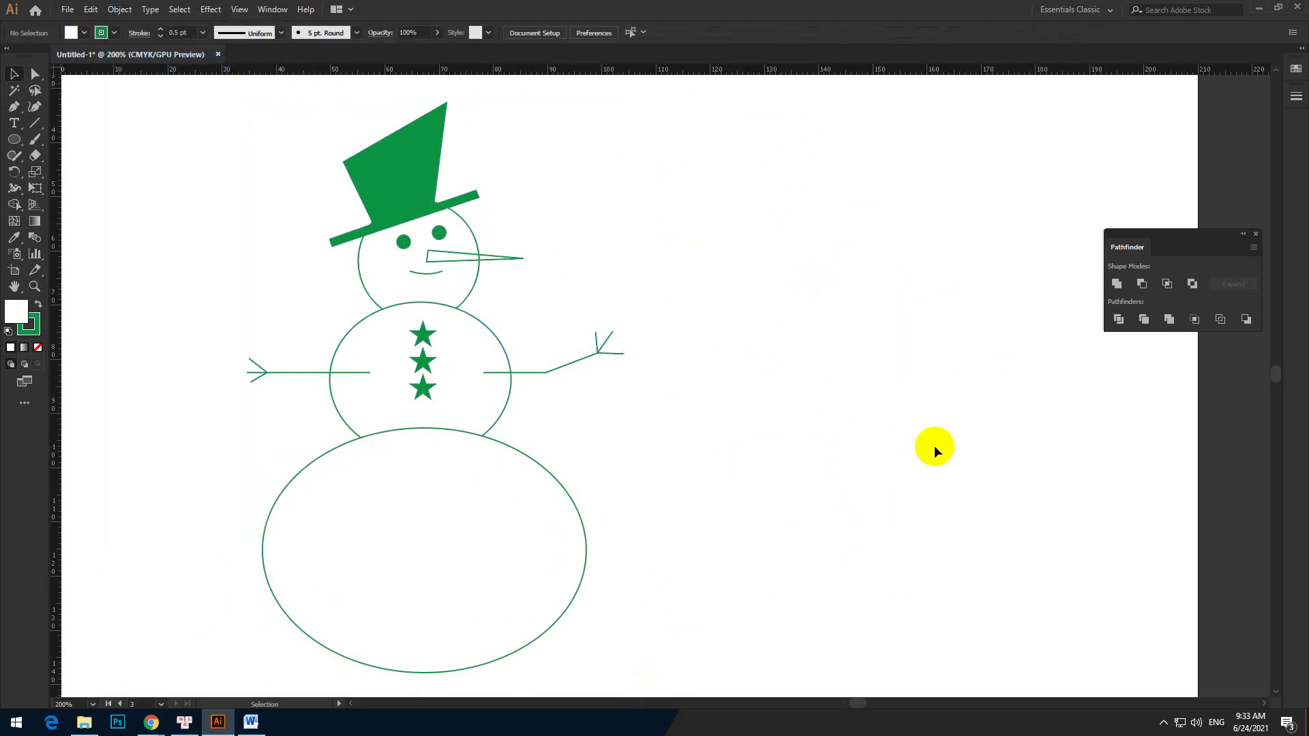